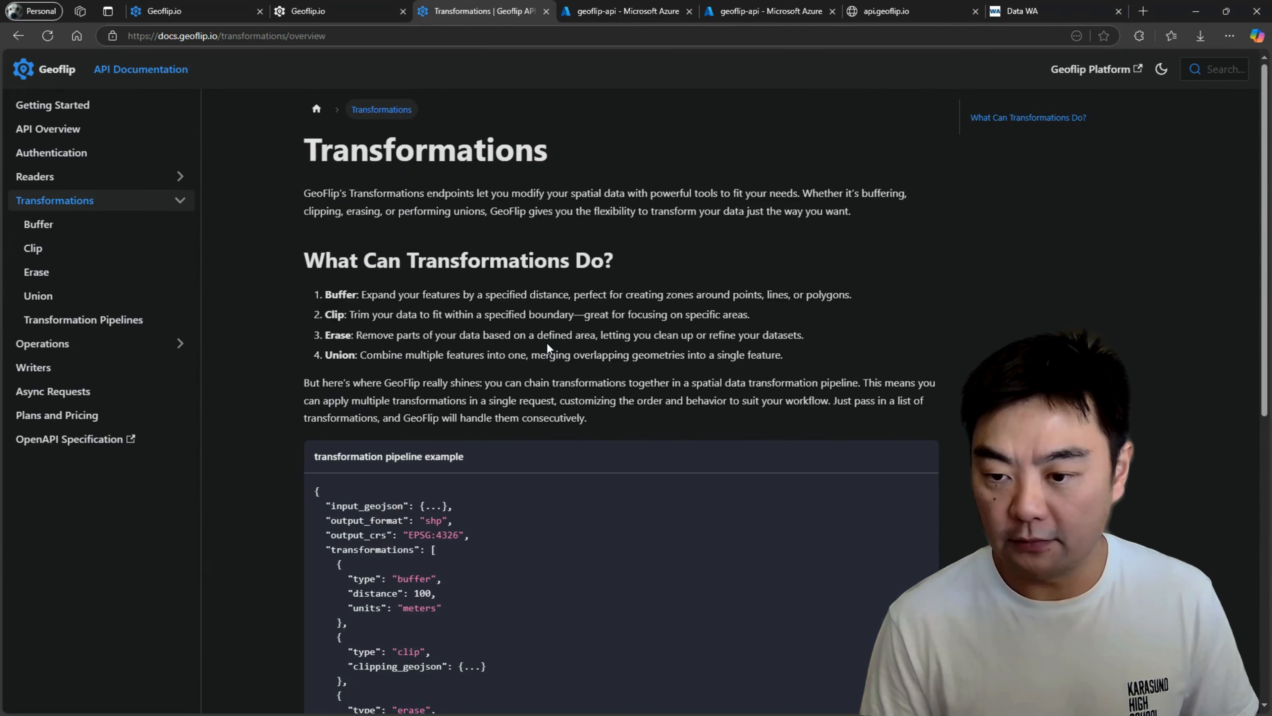
Read through the transformations documentation, covering the overview and the Buffer, Clip, Erase and Union pages.
{"action": "scroll", "coordinate": [444, 464], "scroll_direction": "down", "scroll_amount": 5}
{"action": "scroll", "coordinate": [482, 475], "scroll_direction": "up", "scroll_amount": 5}
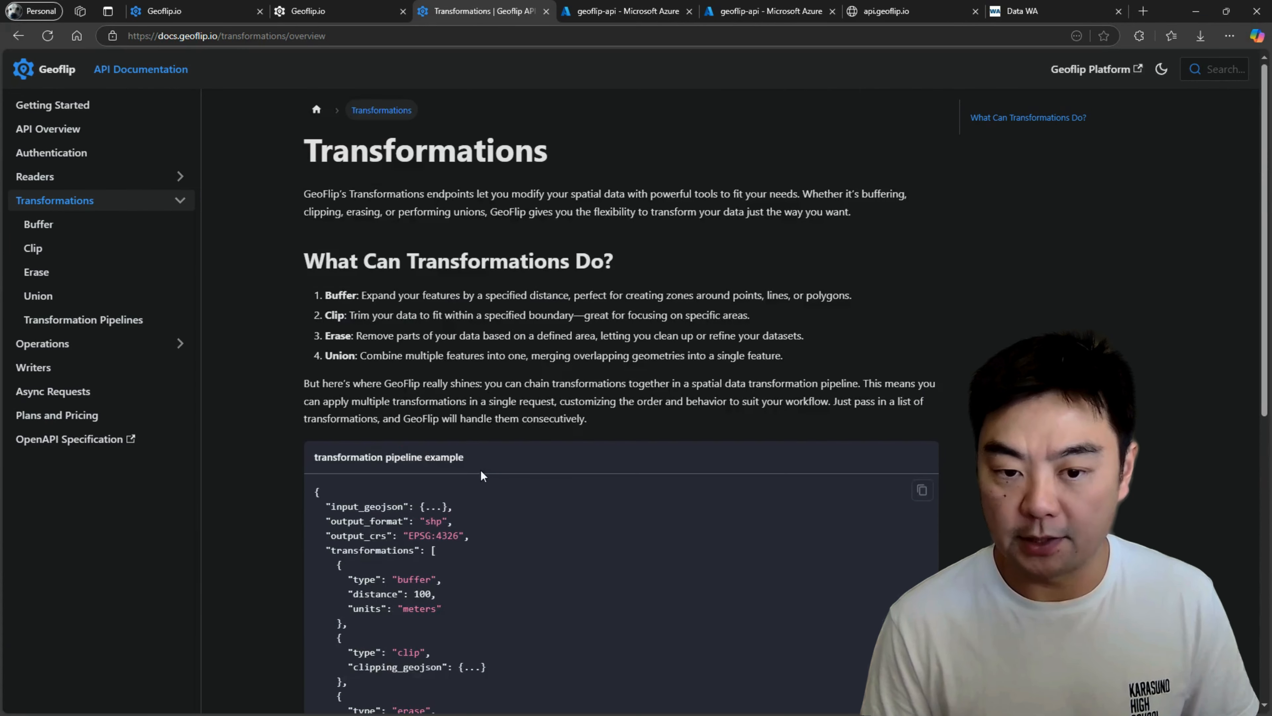
{"action": "left_click", "coordinate": [62, 234]}
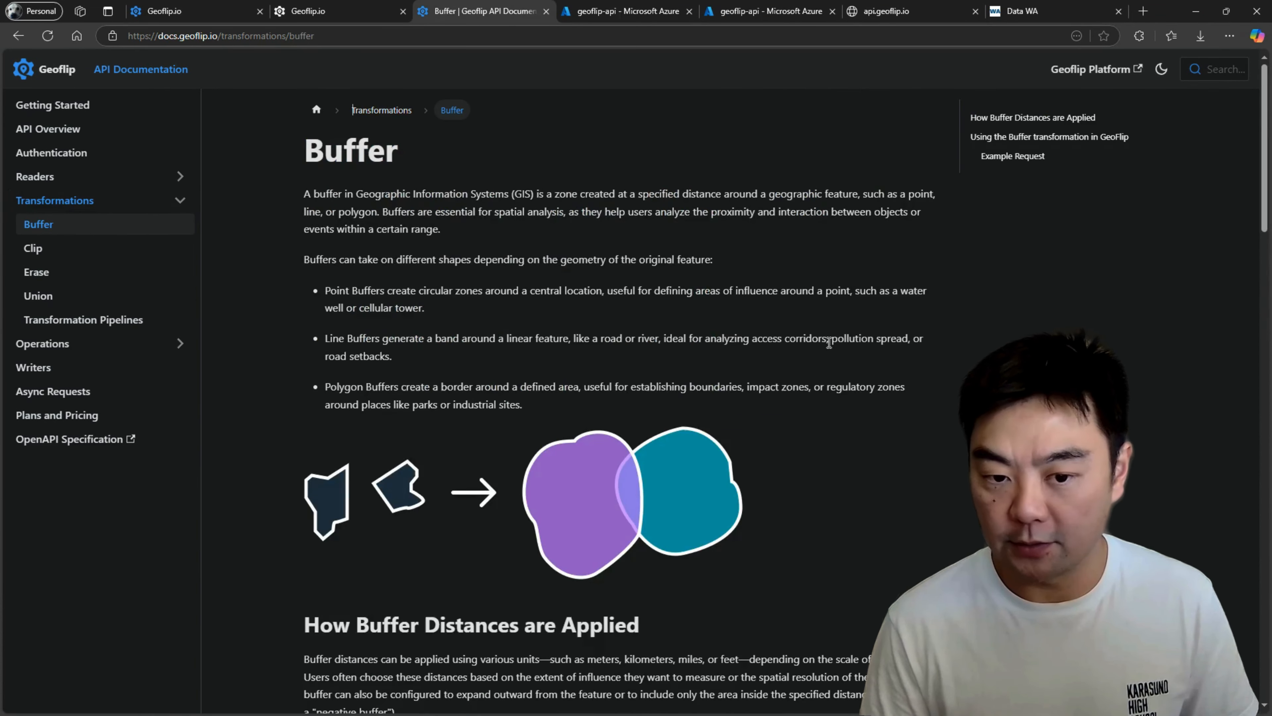
{"action": "scroll", "coordinate": [574, 371], "scroll_direction": "down", "scroll_amount": 3}
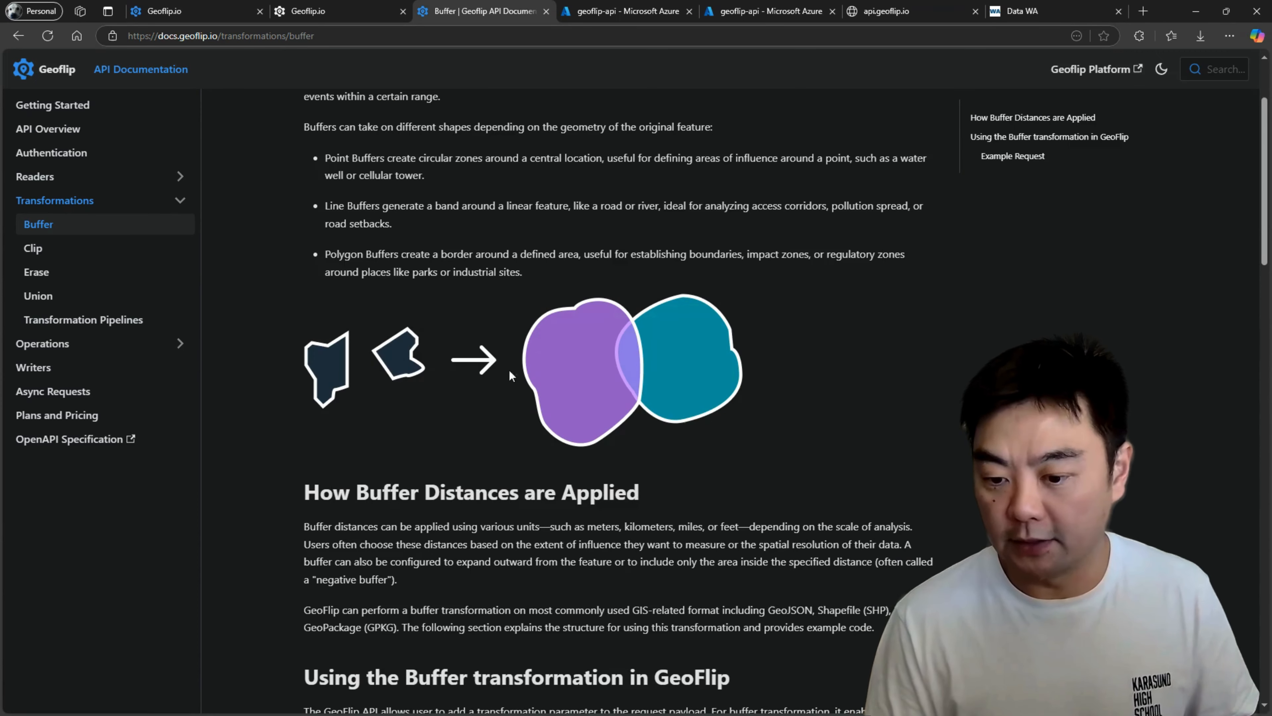
{"action": "scroll", "coordinate": [611, 354], "scroll_direction": "down", "scroll_amount": 7}
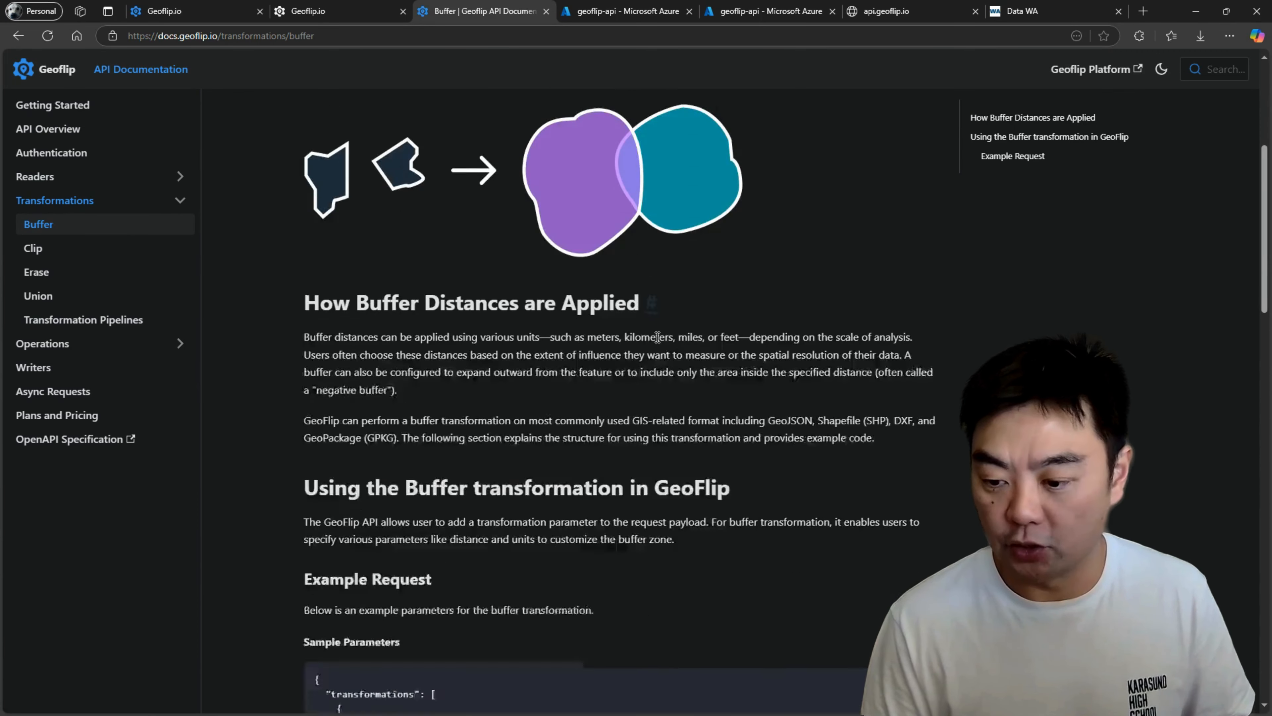
{"action": "scroll", "coordinate": [656, 332], "scroll_direction": "up", "scroll_amount": 7}
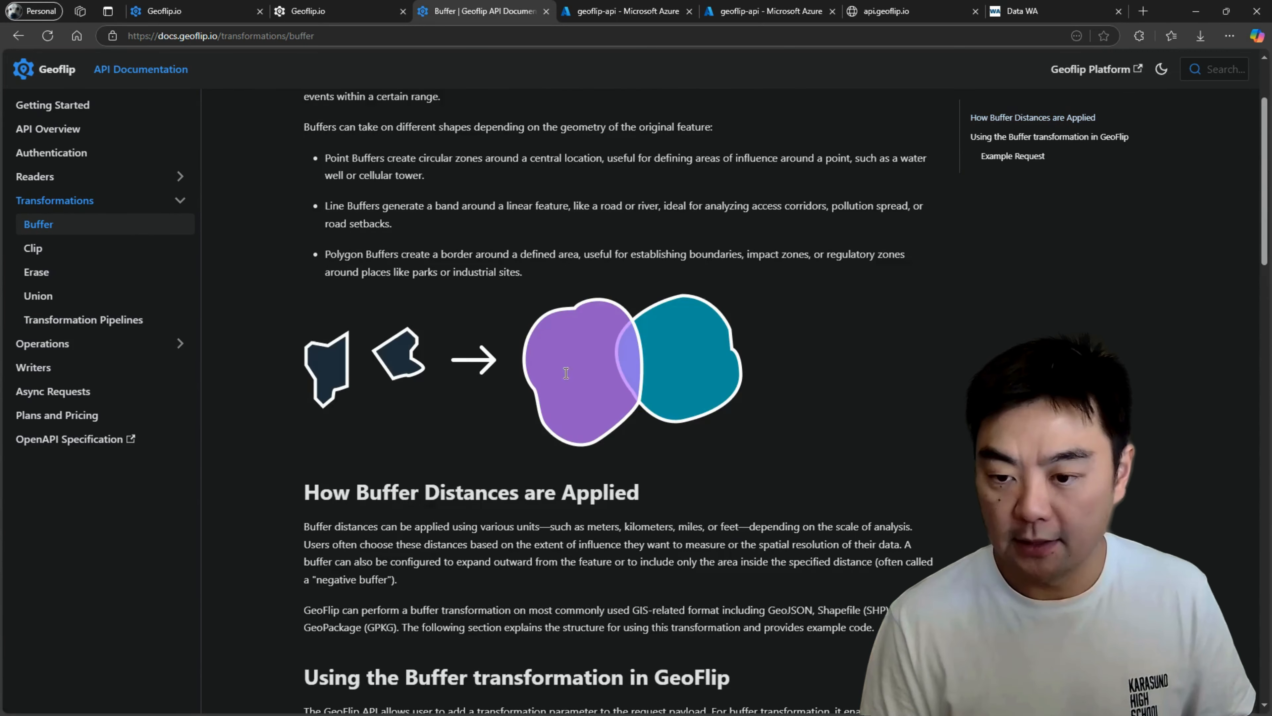
{"action": "left_click", "coordinate": [66, 249]}
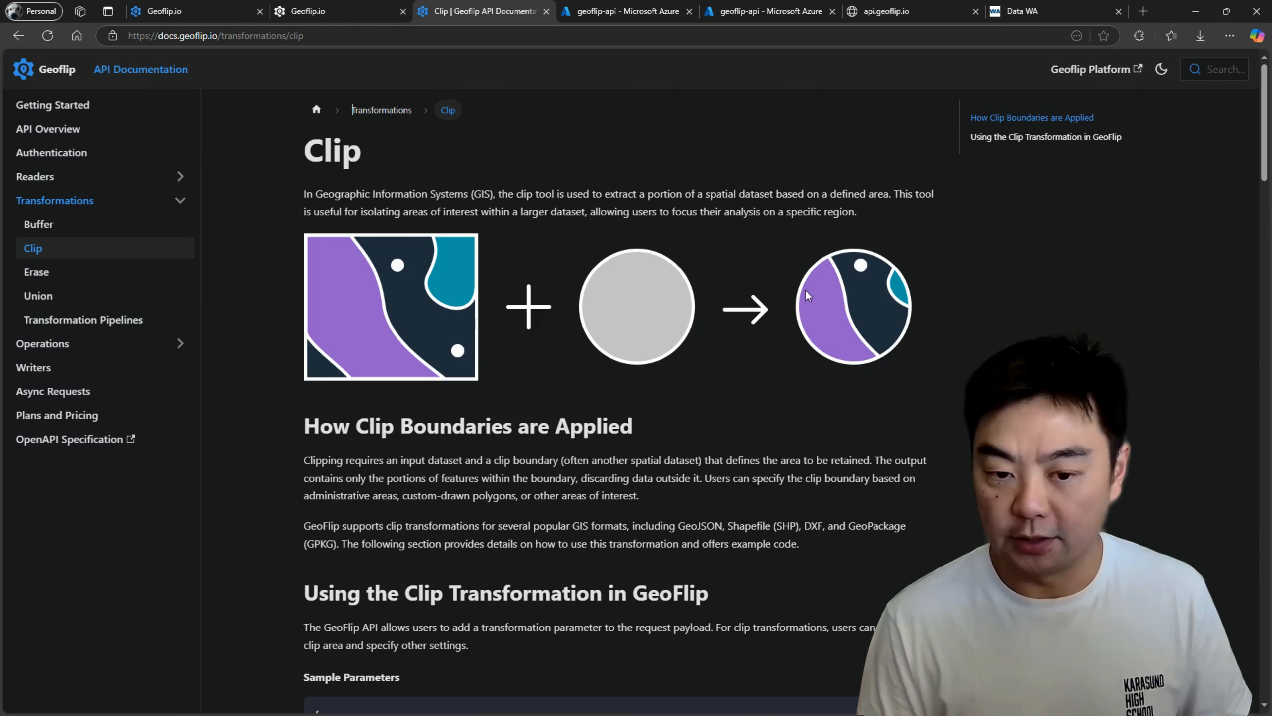
{"action": "left_click", "coordinate": [65, 274]}
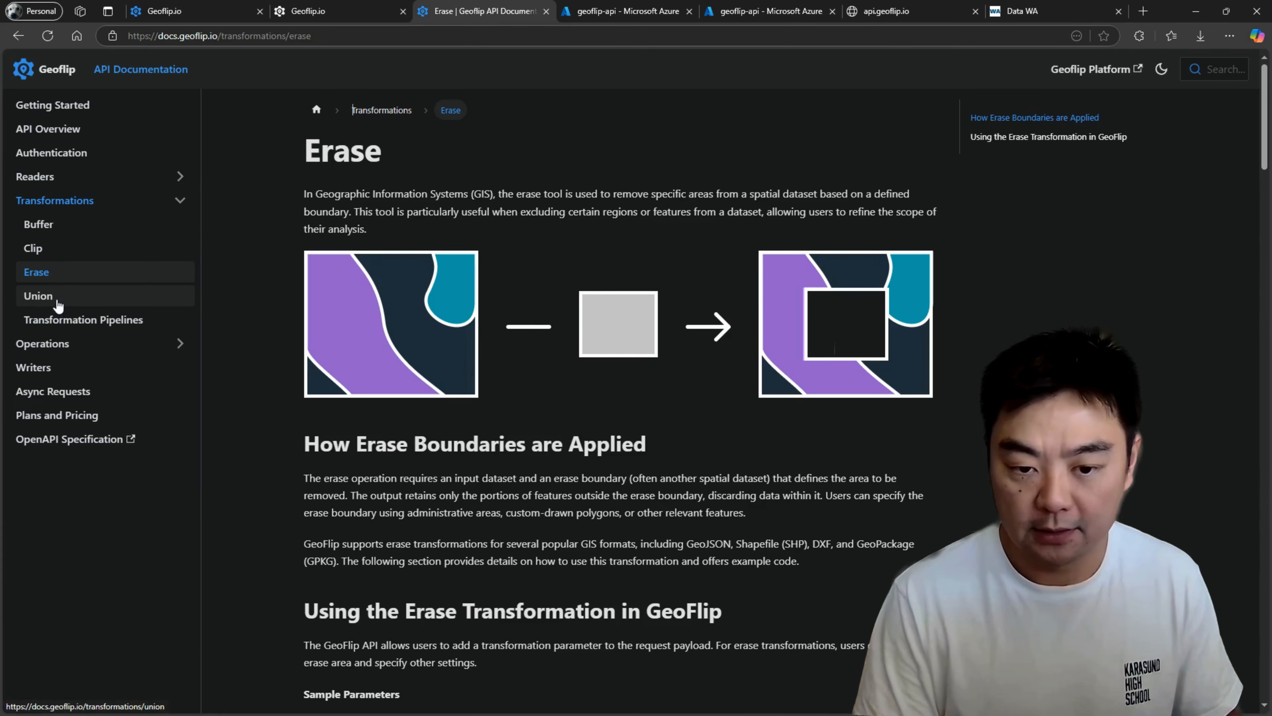
{"action": "left_click", "coordinate": [39, 297]}
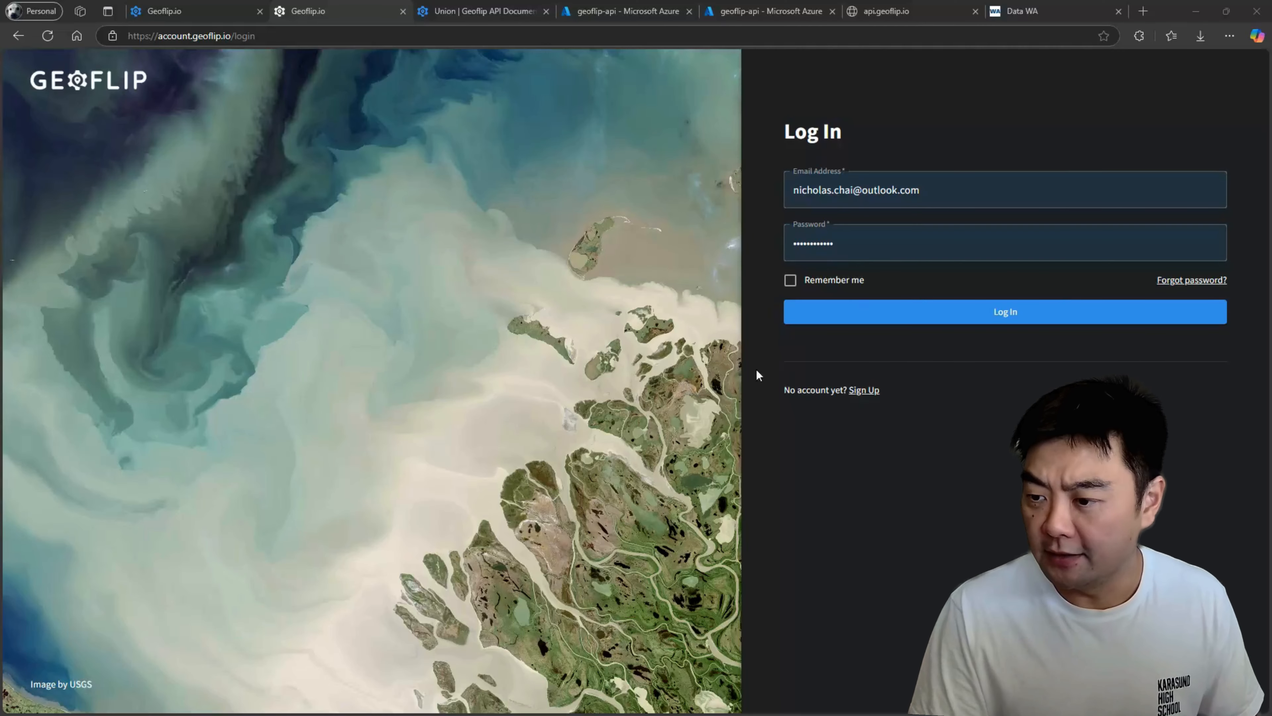
Log in to the Geoflip account with the filled-in credentials and the Remember me option enabled.
{"action": "left_click", "coordinate": [852, 284]}
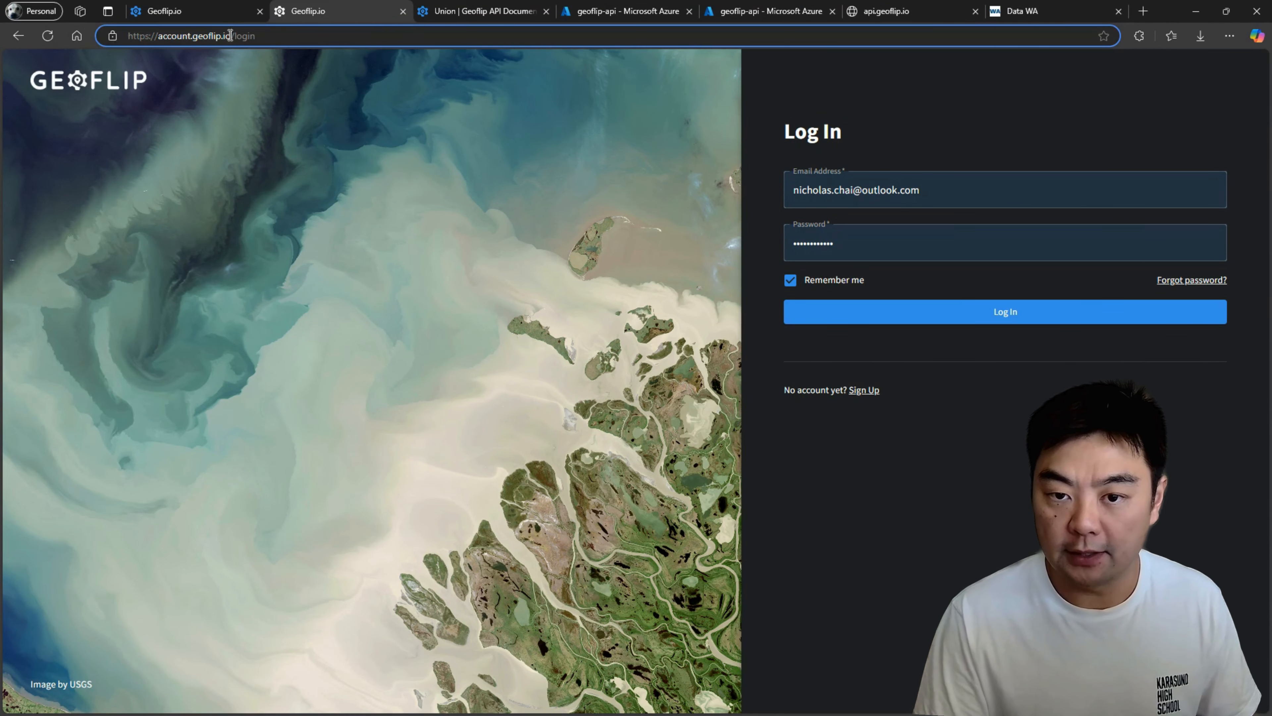
{"action": "left_click_drag", "start_coordinate": [231, 36], "coordinate": [89, 24]}
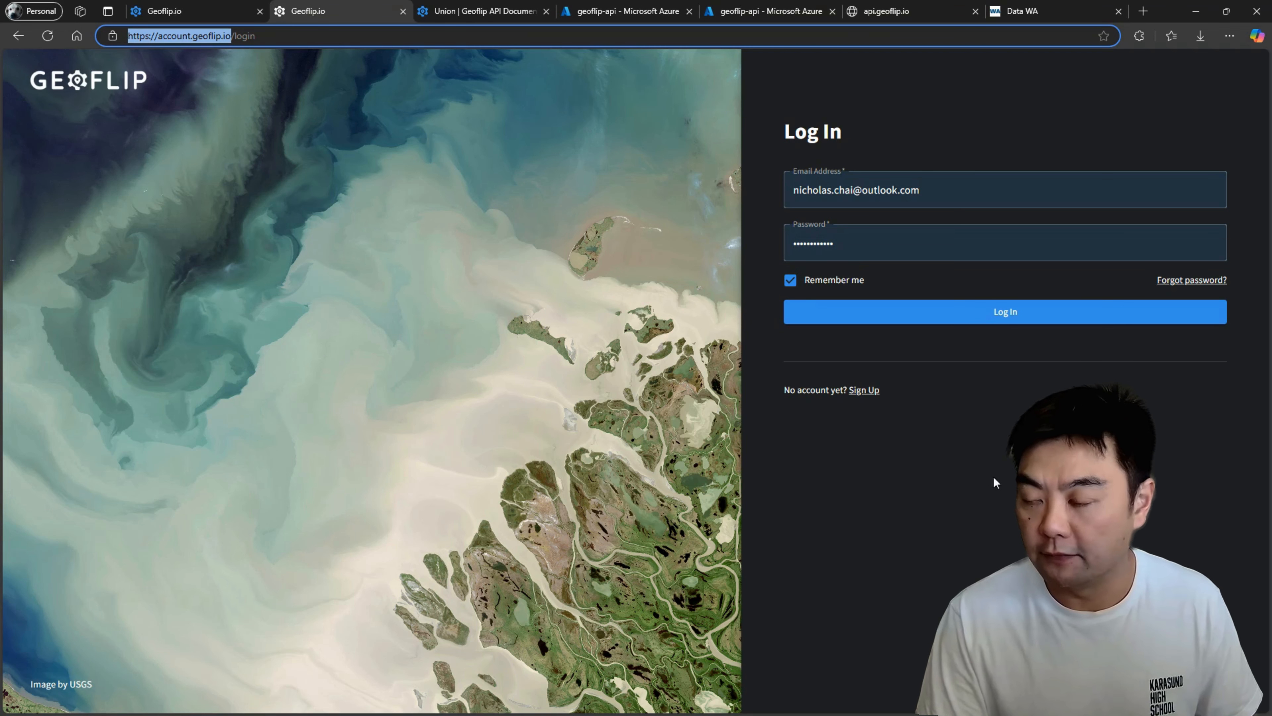
{"action": "left_click", "coordinate": [948, 321]}
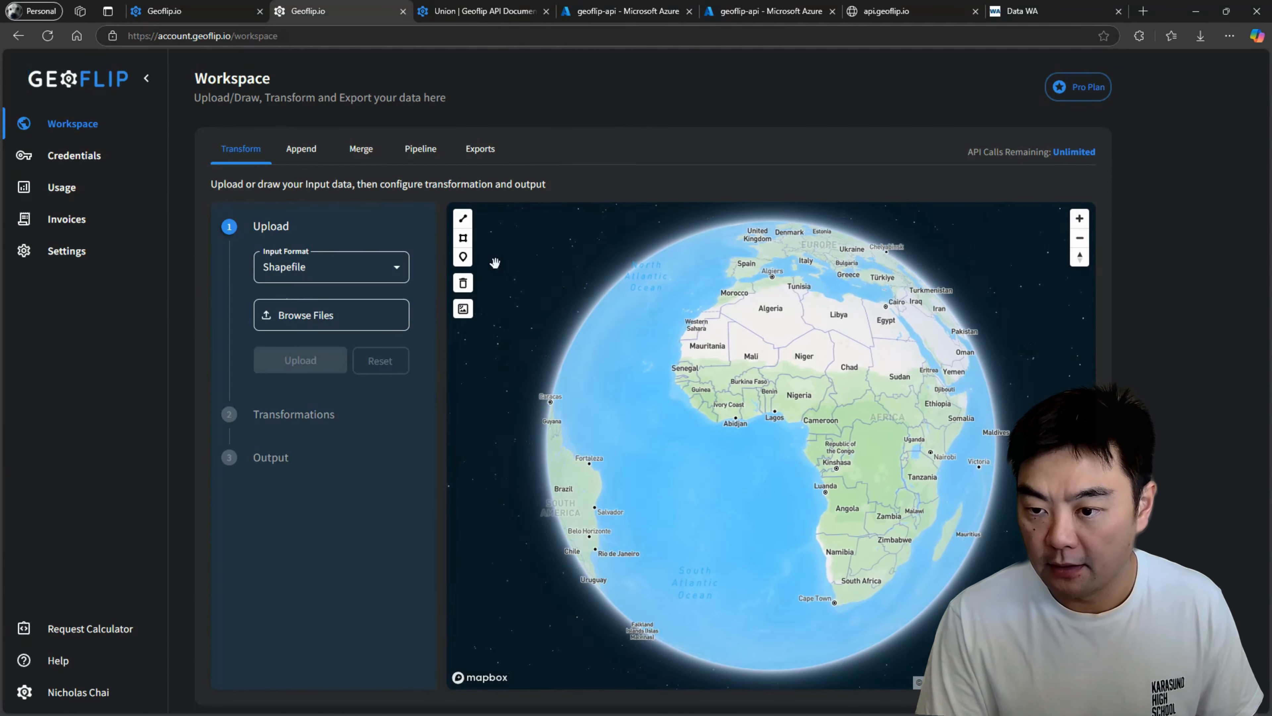
Draw a line on the map near Canning Vale, Perth, tracing Baile Rd between its two junctions with Bannister Rd.
{"action": "left_click_drag", "start_coordinate": [832, 435], "coordinate": [596, 413]}
{"action": "left_click_drag", "start_coordinate": [841, 508], "coordinate": [731, 396]}
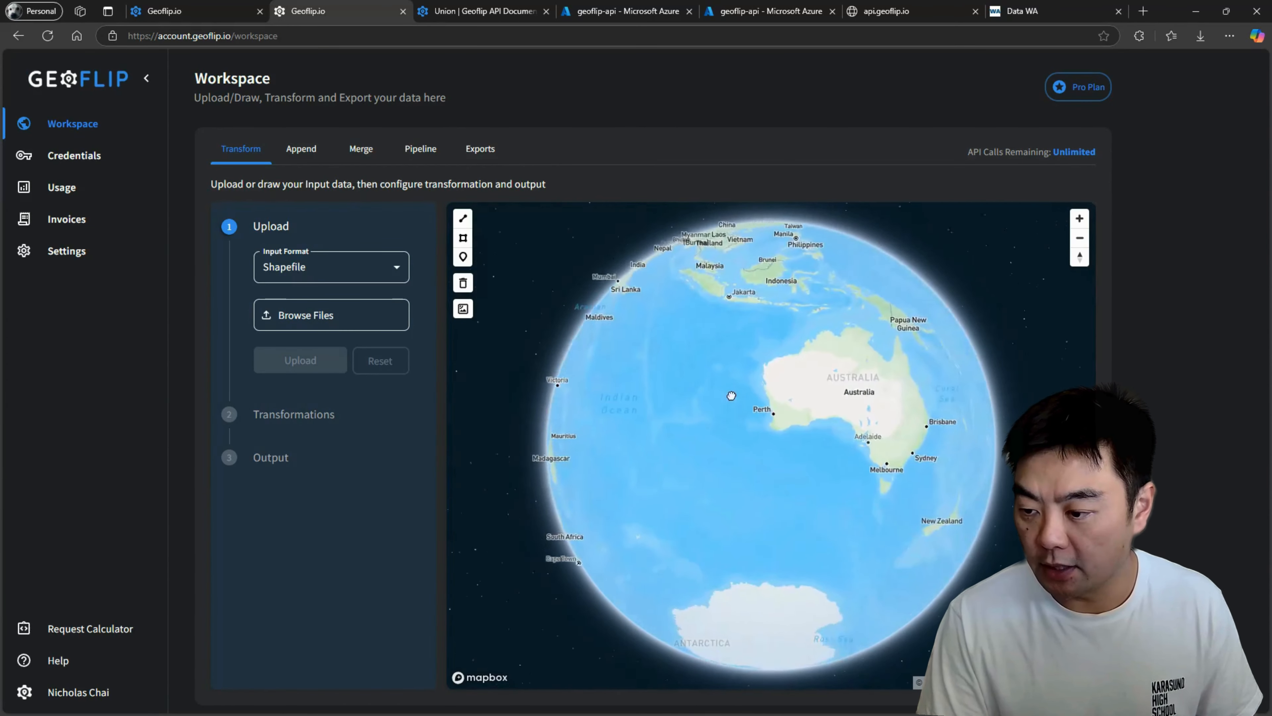
{"action": "scroll", "coordinate": [731, 395], "scroll_direction": "up", "scroll_amount": 10}
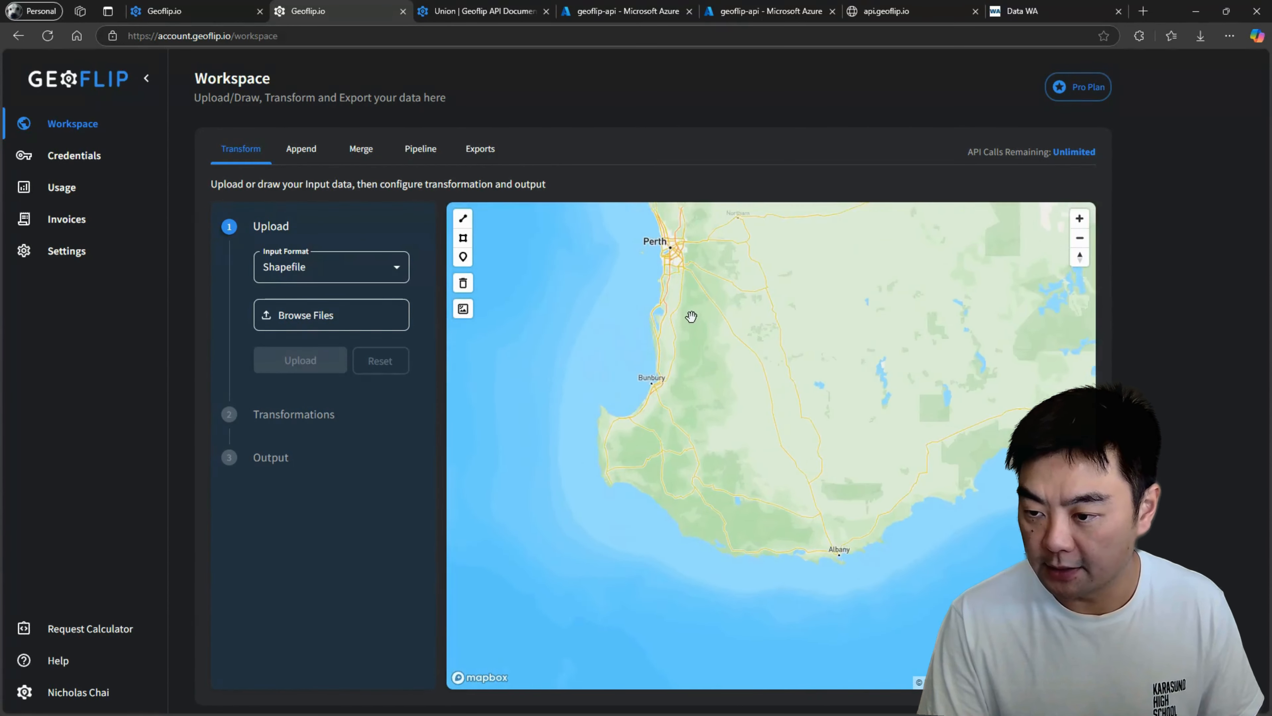
{"action": "left_click_drag", "start_coordinate": [691, 316], "coordinate": [716, 526]}
{"action": "scroll", "coordinate": [702, 461], "scroll_direction": "up", "scroll_amount": 6}
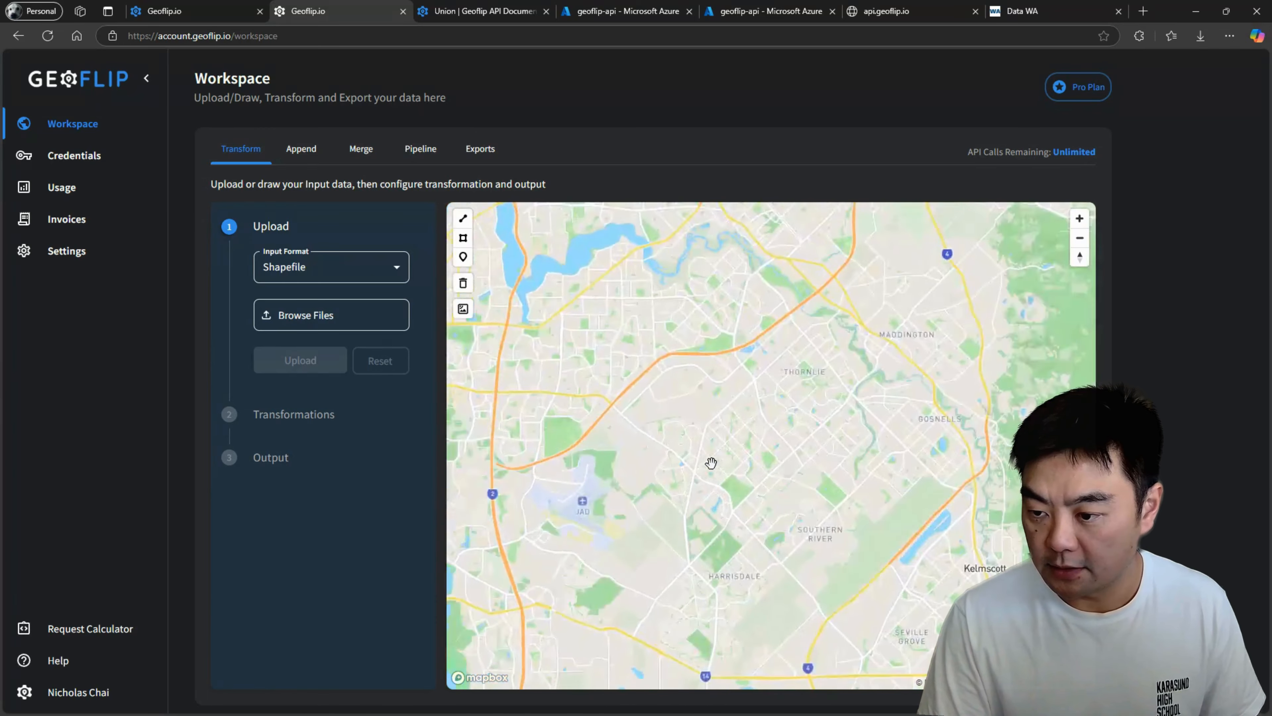
{"action": "scroll", "coordinate": [711, 463], "scroll_direction": "up", "scroll_amount": 5}
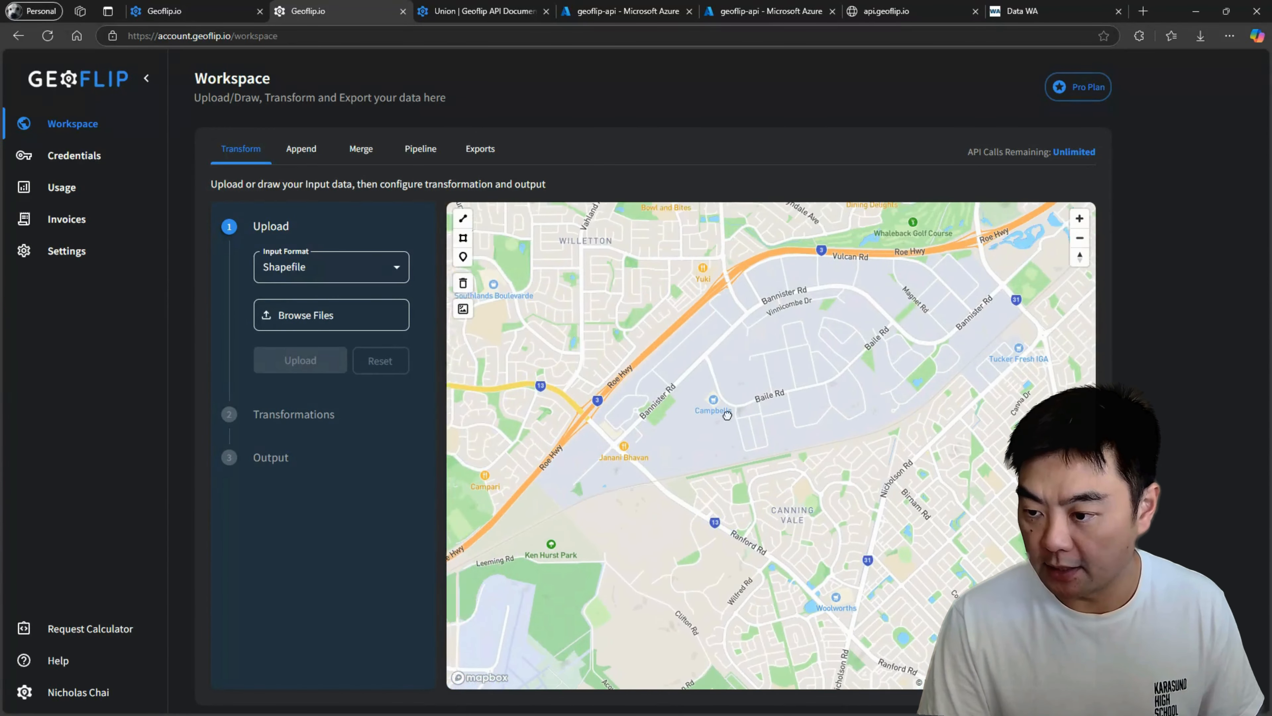
{"action": "scroll", "coordinate": [767, 420], "scroll_direction": "up", "scroll_amount": 3}
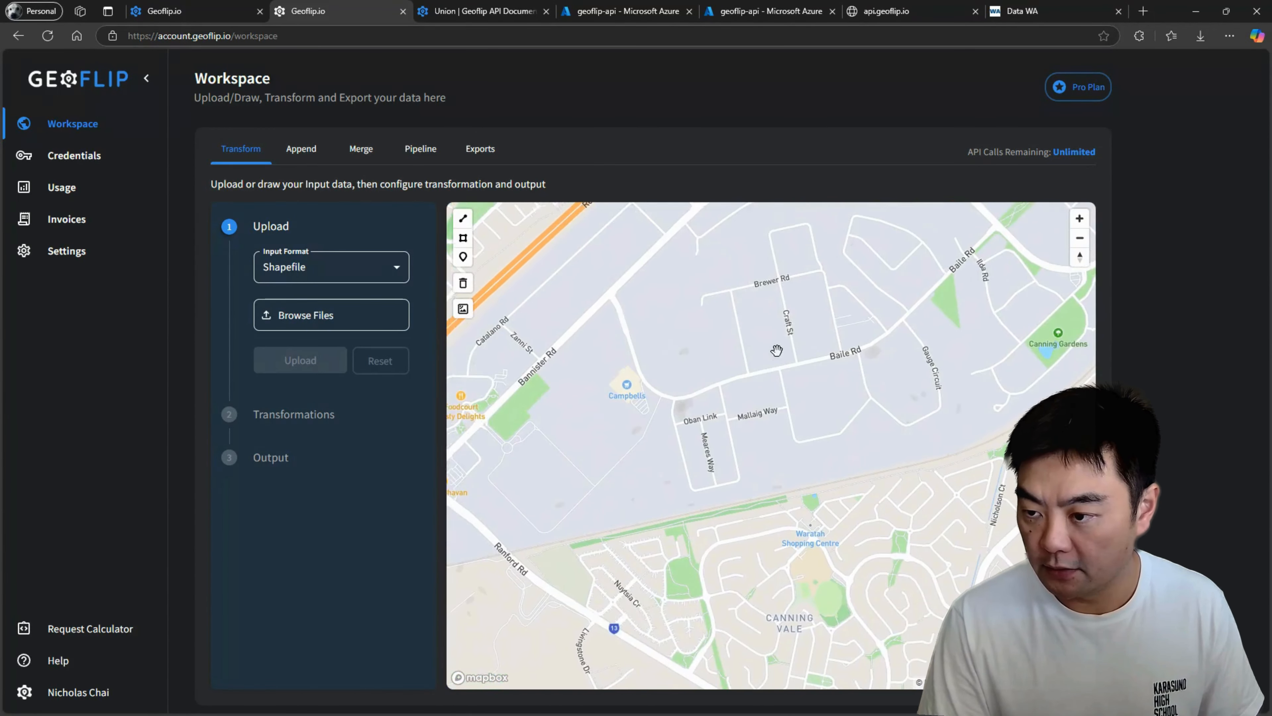
{"action": "left_click_drag", "start_coordinate": [776, 350], "coordinate": [721, 445]}
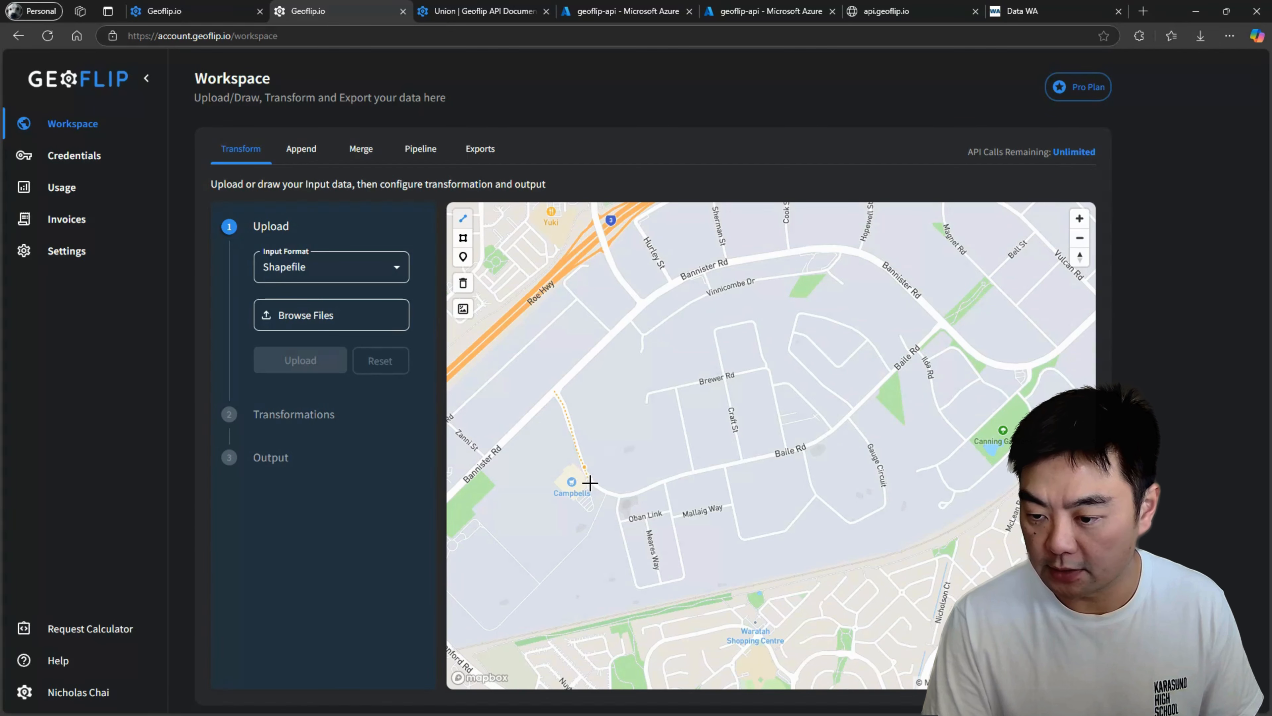
{"action": "left_click", "coordinate": [603, 492]}
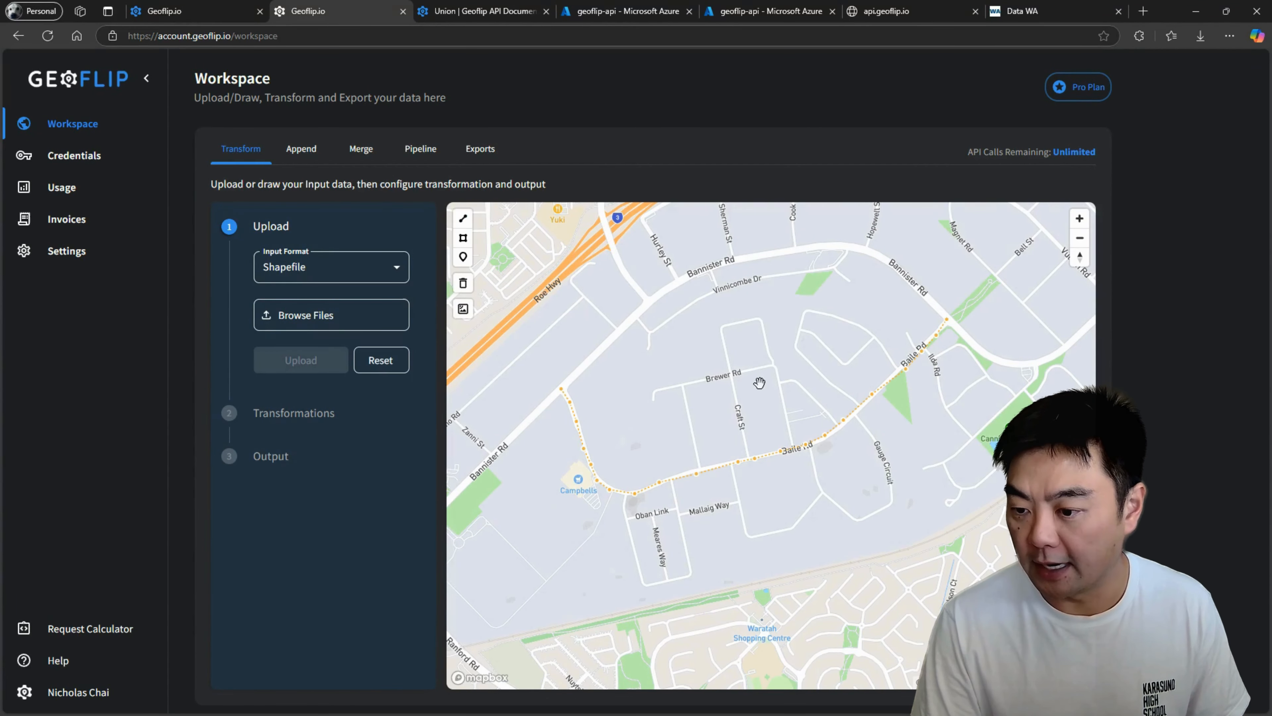
{"action": "left_click_drag", "start_coordinate": [779, 362], "coordinate": [793, 334]}
{"action": "left_click", "coordinate": [794, 343]}
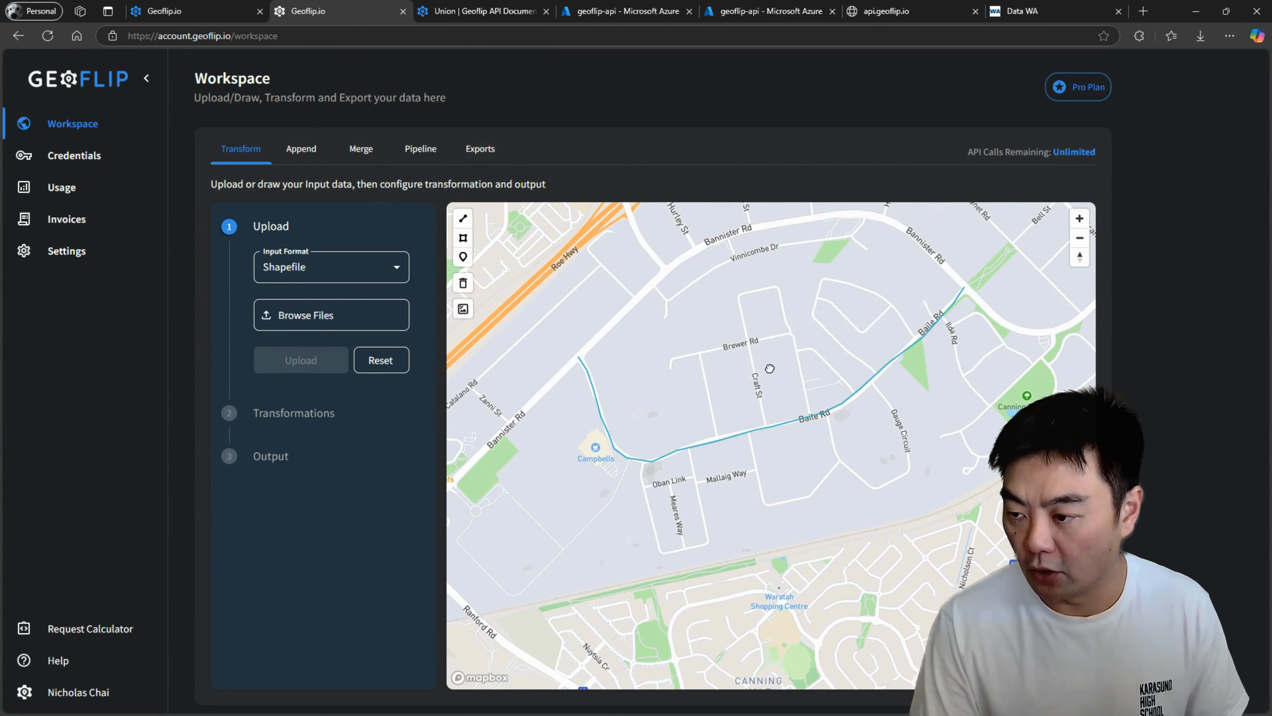
Choose Buffer as the transformation type for the drawn road line.
{"action": "scroll", "coordinate": [778, 354], "scroll_direction": "up", "scroll_amount": 4}
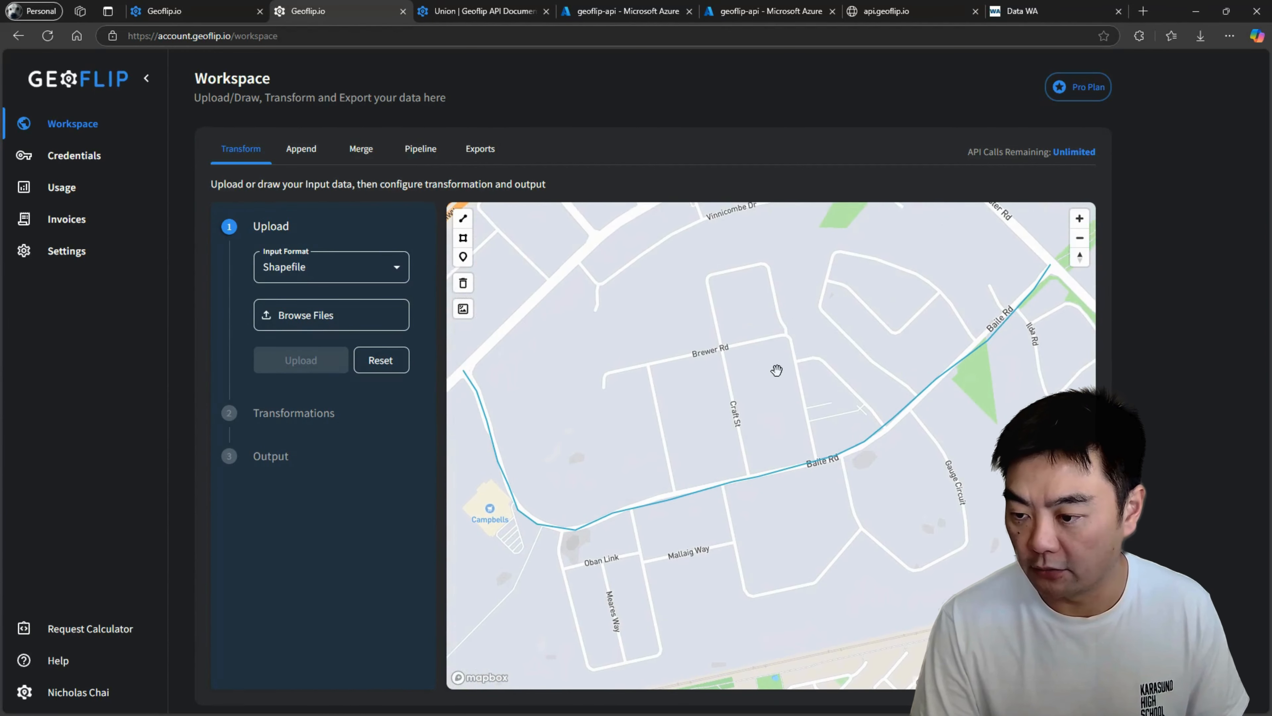
{"action": "left_click_drag", "start_coordinate": [776, 369], "coordinate": [770, 271]}
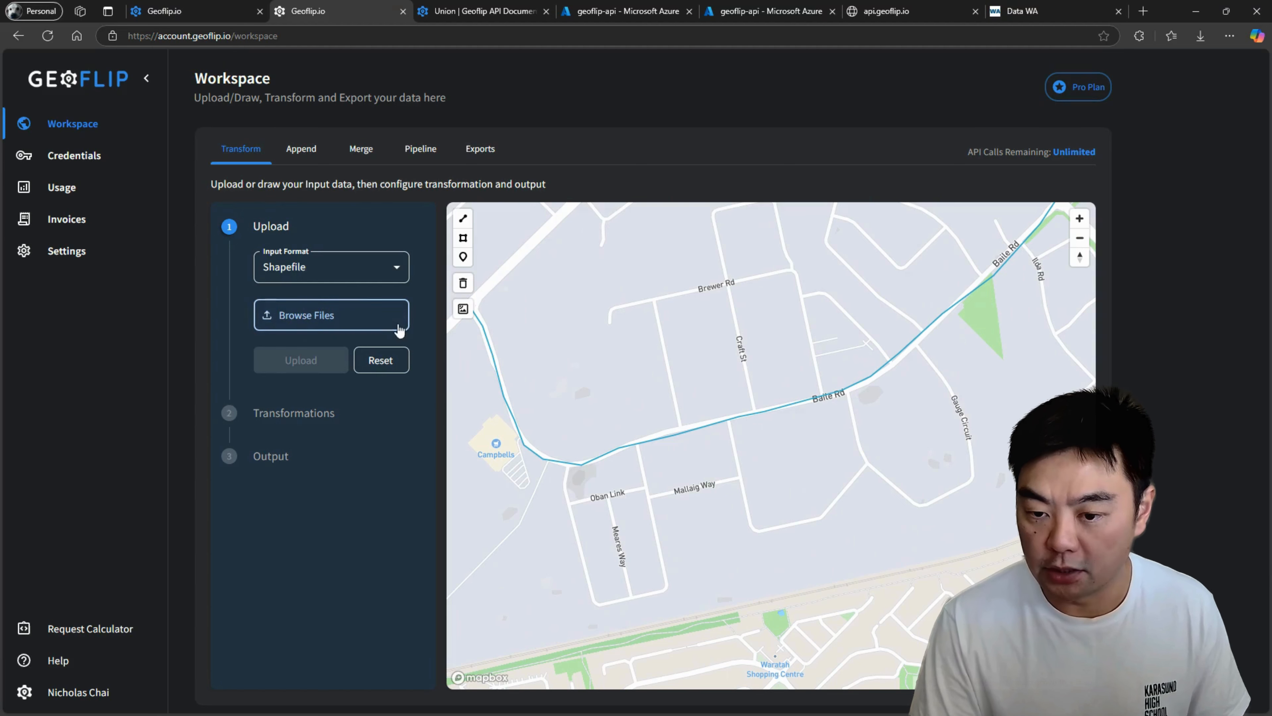
{"action": "left_click", "coordinate": [321, 412]}
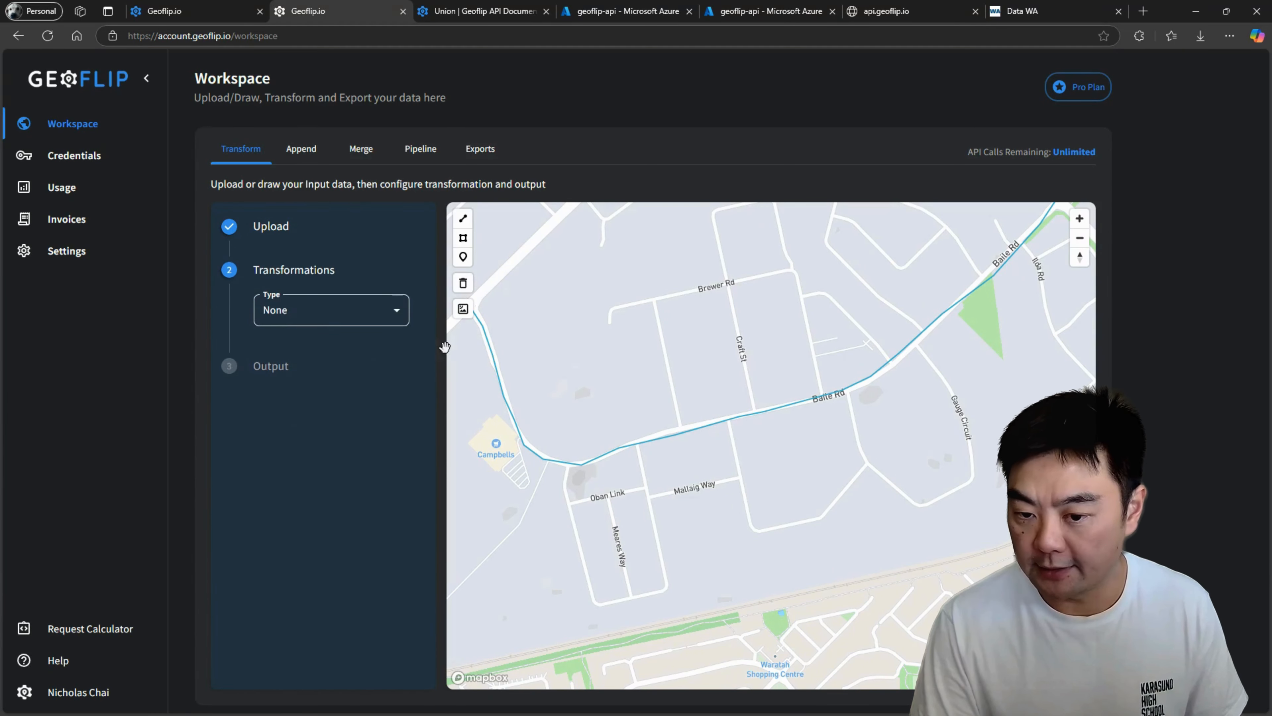
{"action": "left_click", "coordinate": [326, 316]}
{"action": "left_click", "coordinate": [290, 378]}
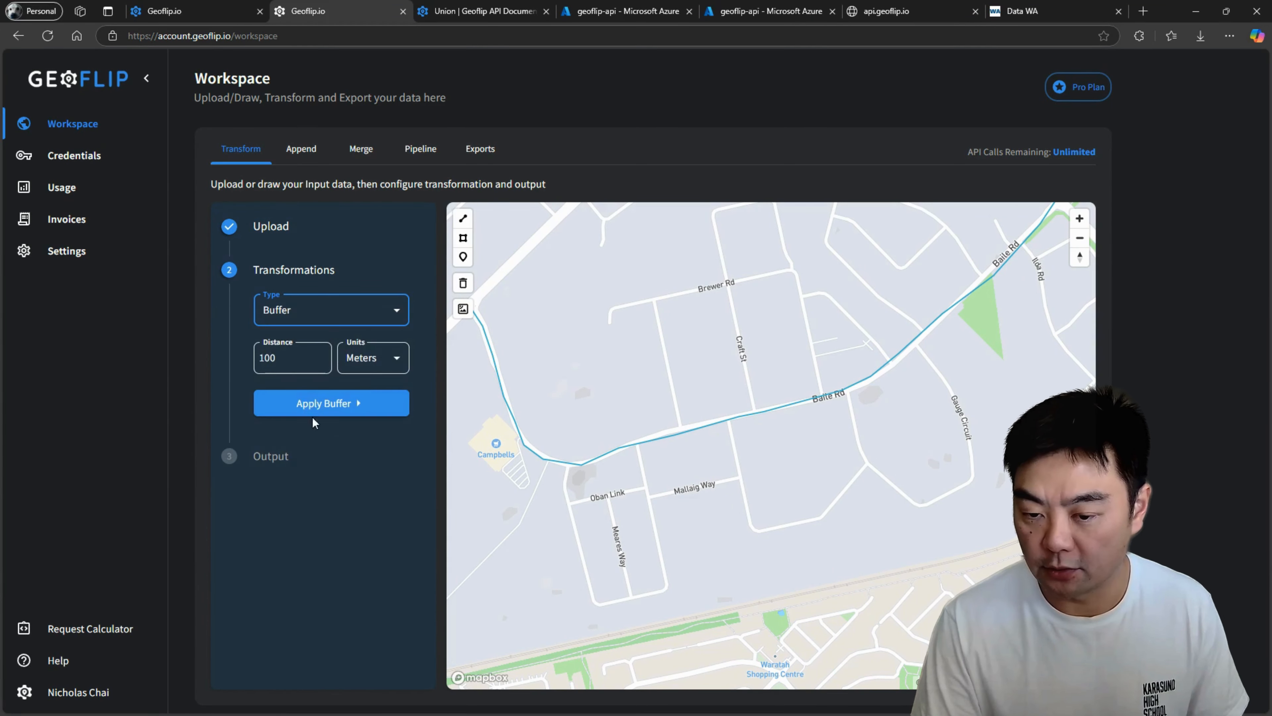
{"action": "double_click", "coordinate": [290, 356]}
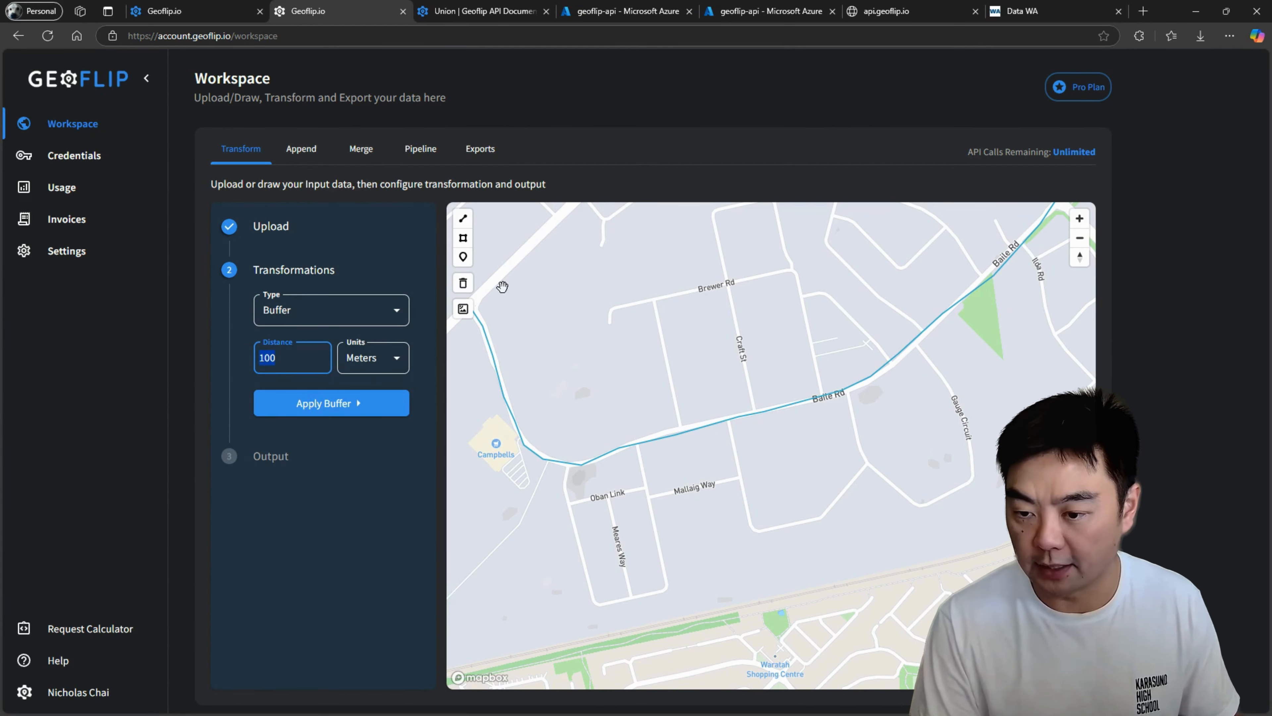
{"action": "left_click_drag", "start_coordinate": [864, 295], "coordinate": [889, 340]}
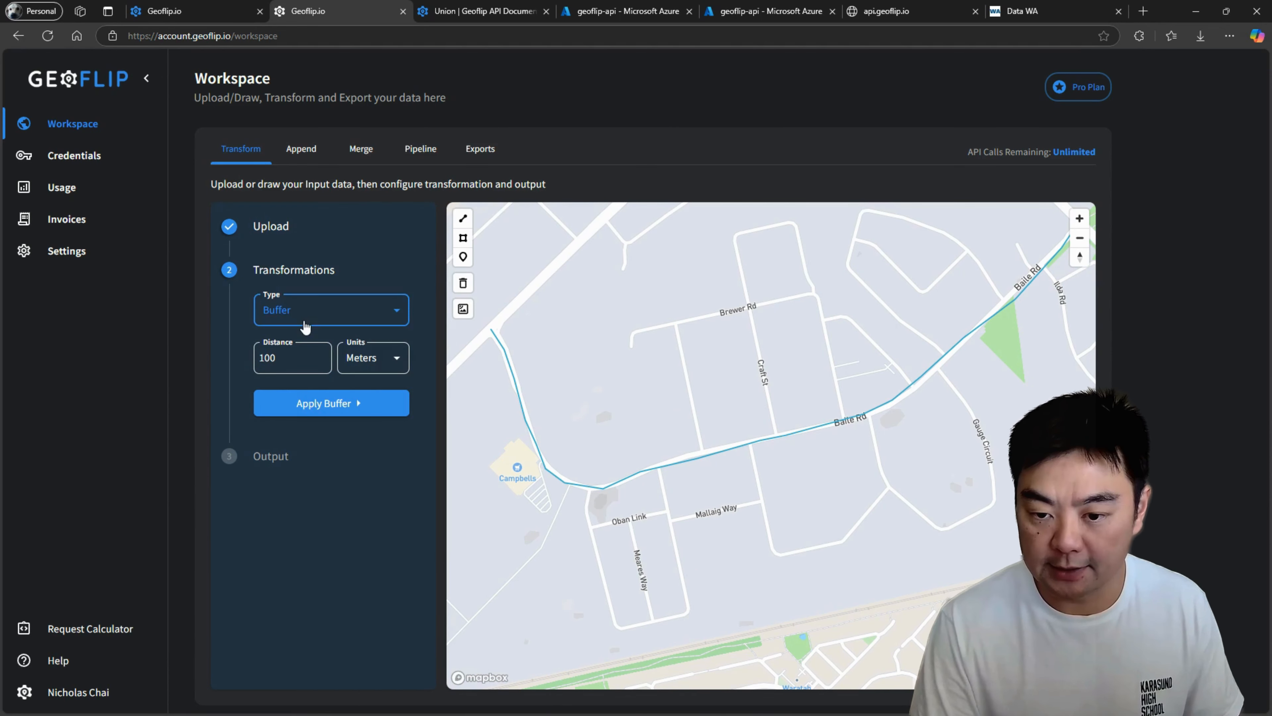
{"action": "left_click", "coordinate": [375, 319]}
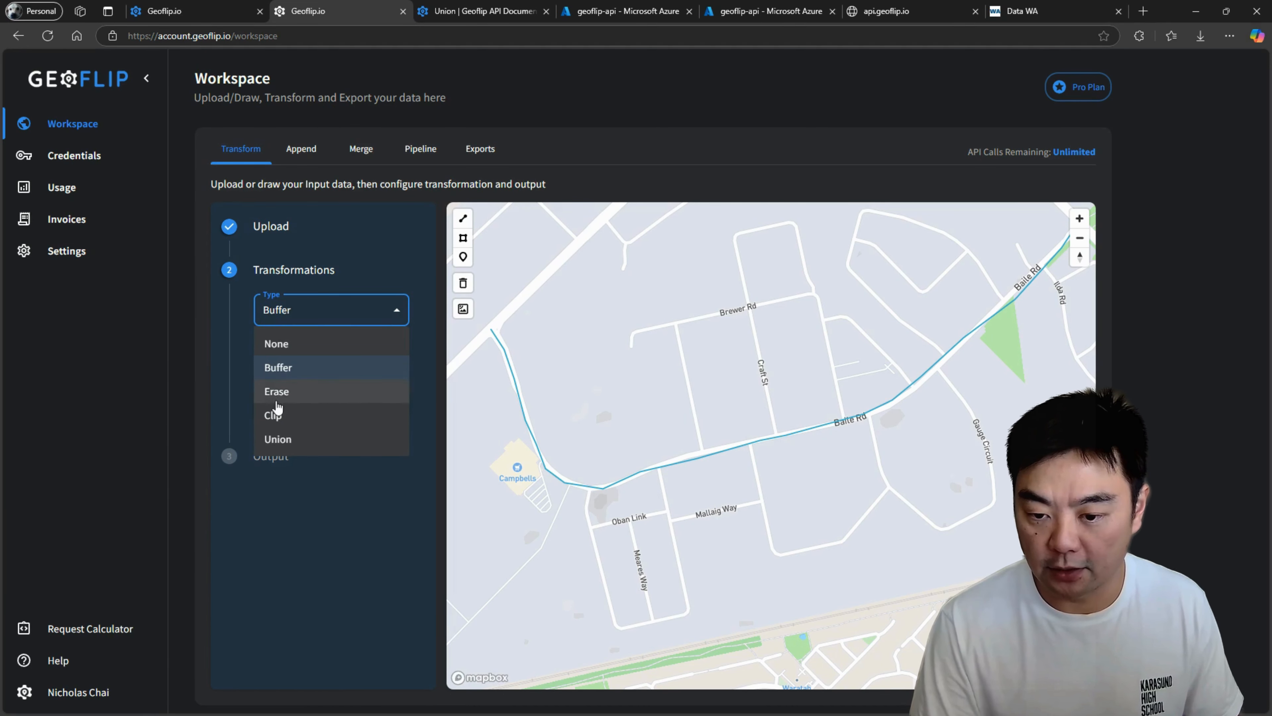
{"action": "left_click", "coordinate": [285, 368]}
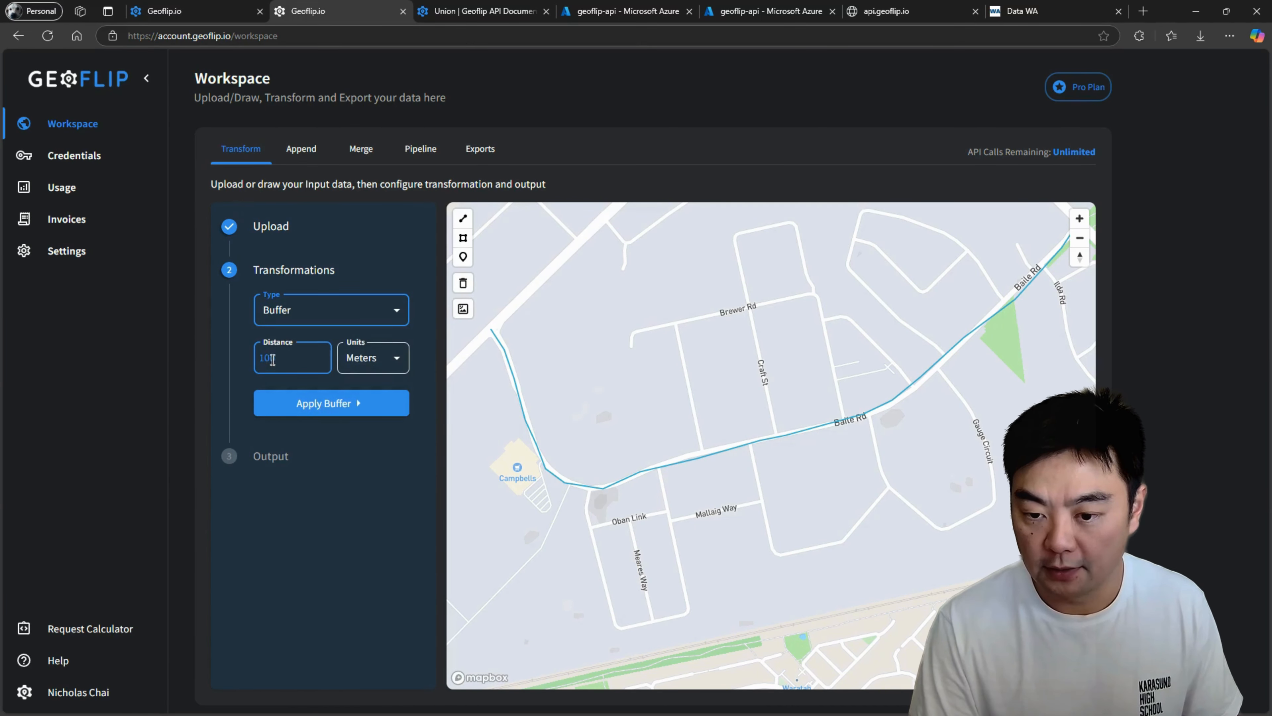
Set the buffer distance to 20 and keep the units as Meters.
{"action": "left_click", "coordinate": [291, 357]}
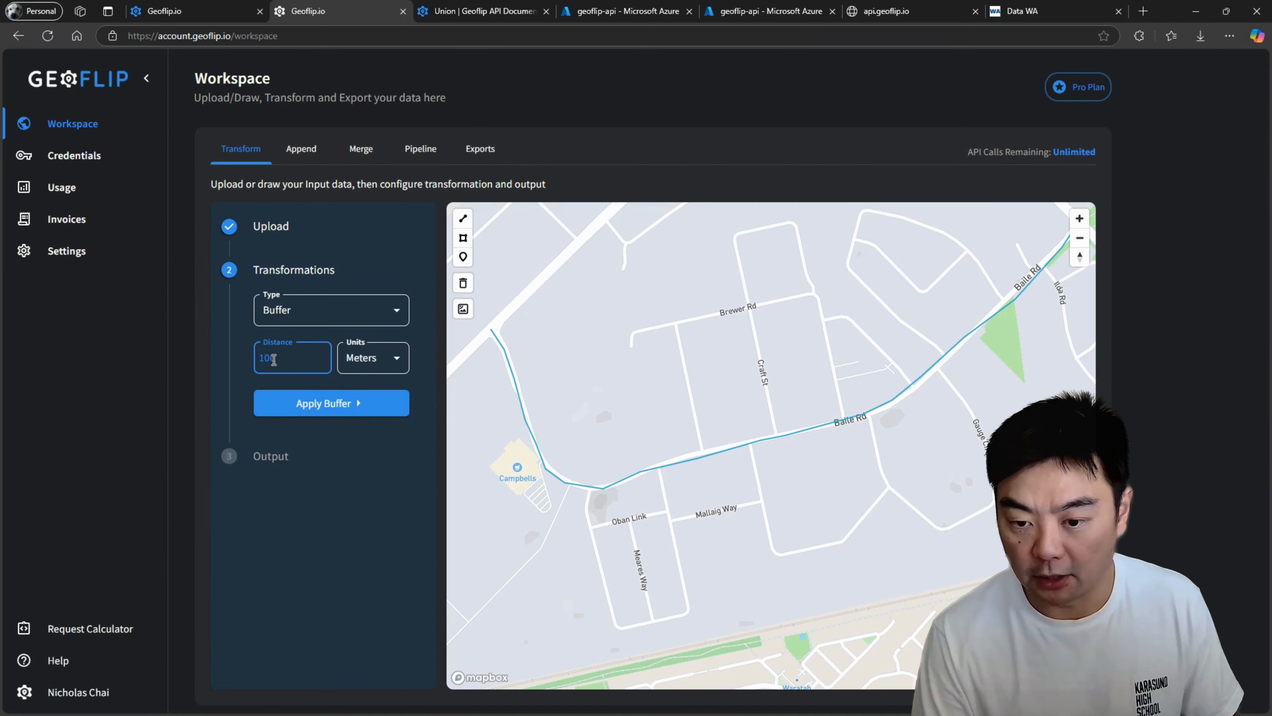
{"action": "key", "text": "BackSpace"}
{"action": "key", "text": "BackSpace"}
{"action": "key", "text": "BackSpace"}
{"action": "type", "text": "20"}
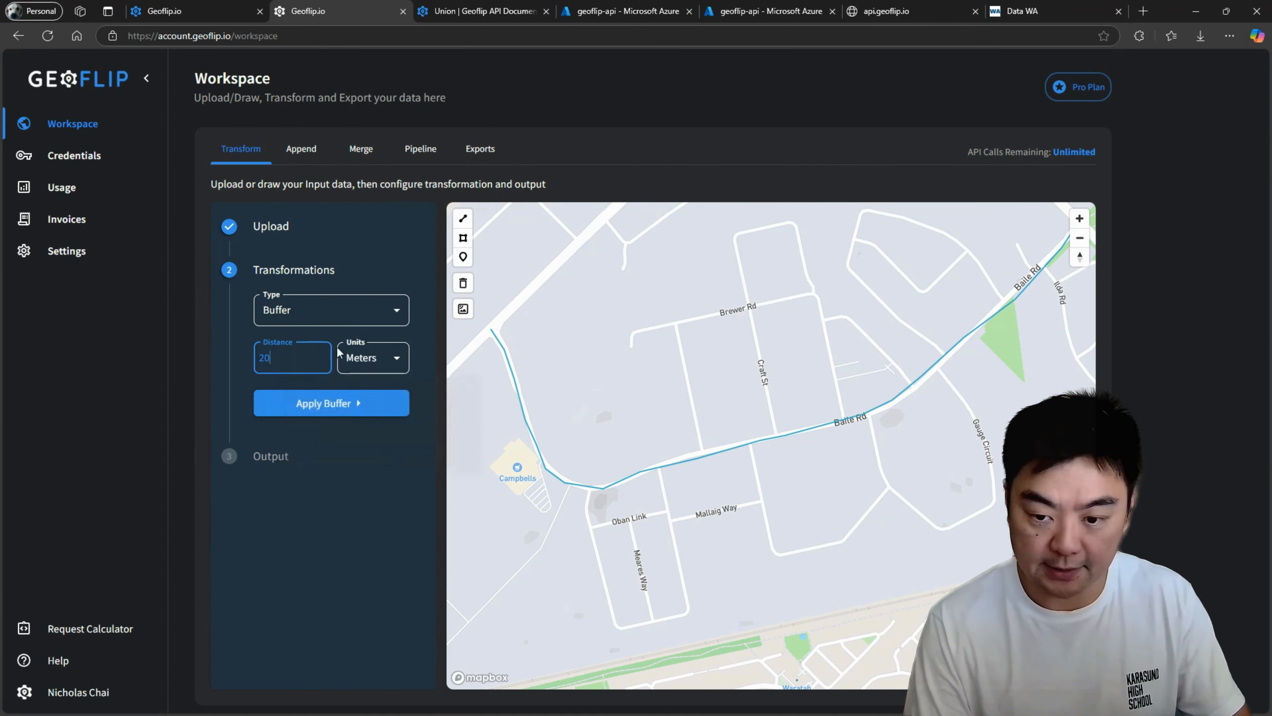
{"action": "left_click", "coordinate": [389, 358]}
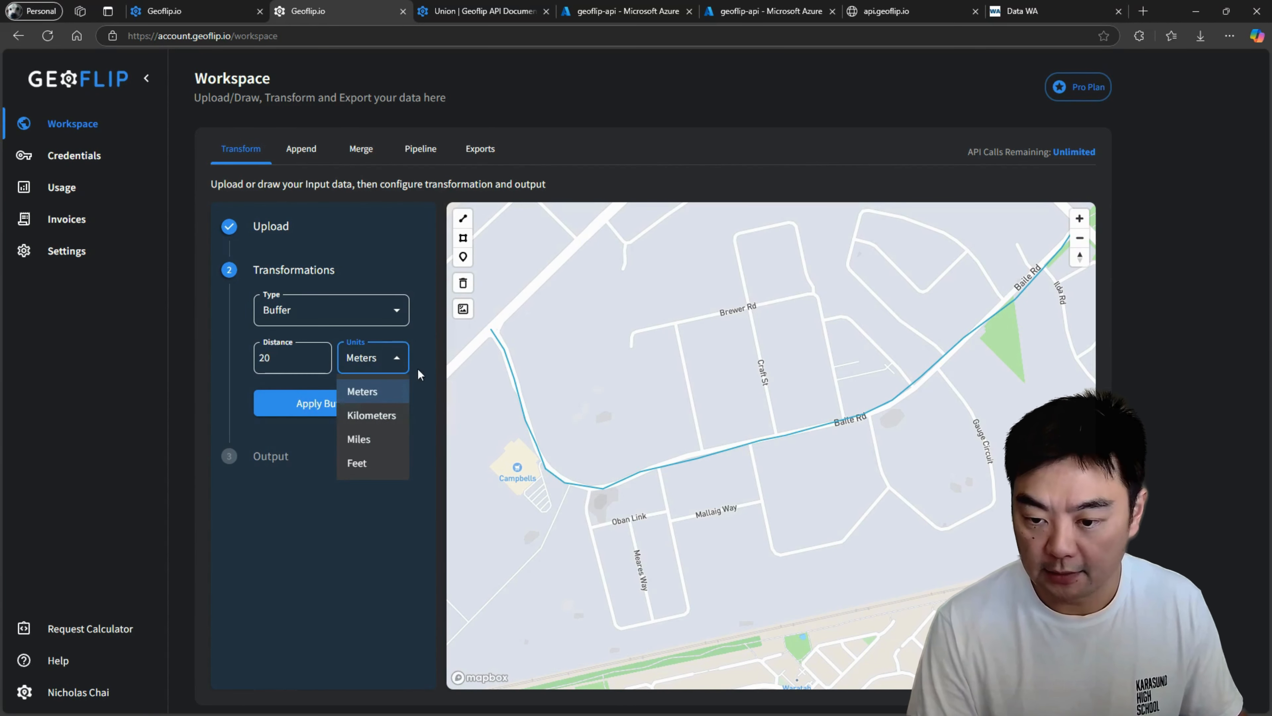
{"action": "left_click", "coordinate": [383, 401]}
{"action": "left_click", "coordinate": [368, 358]}
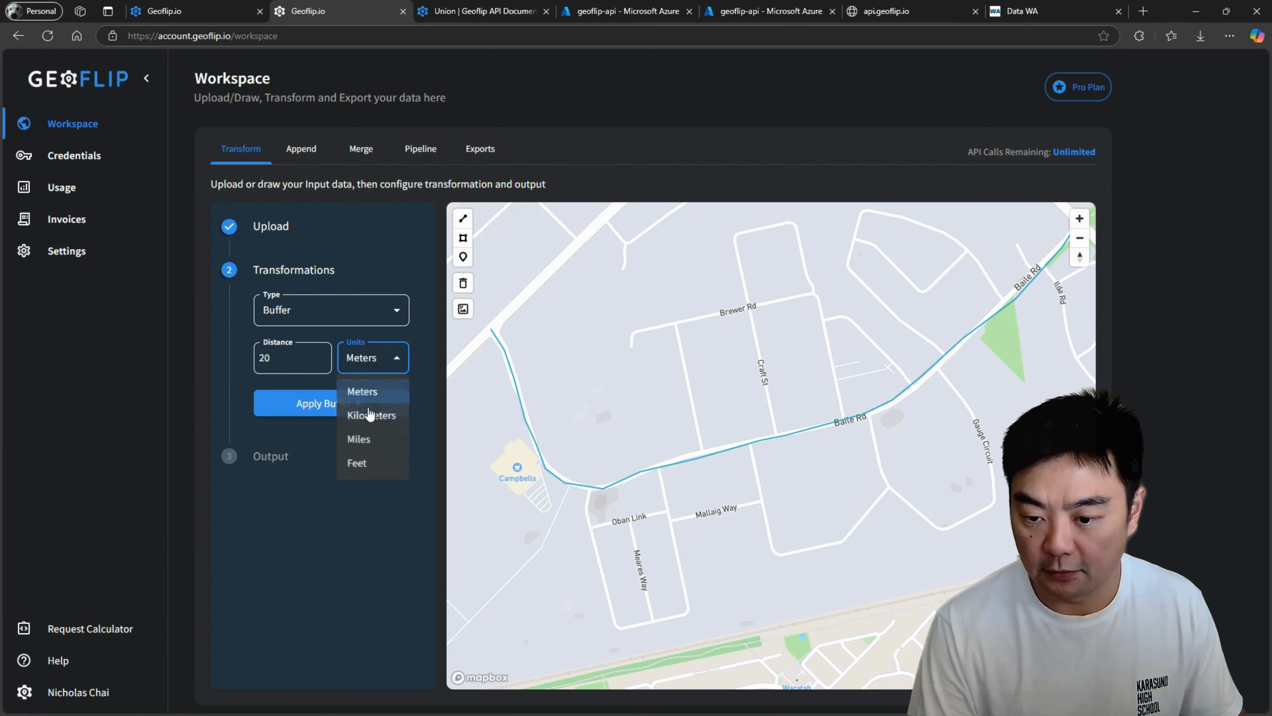
{"action": "left_click", "coordinate": [378, 516]}
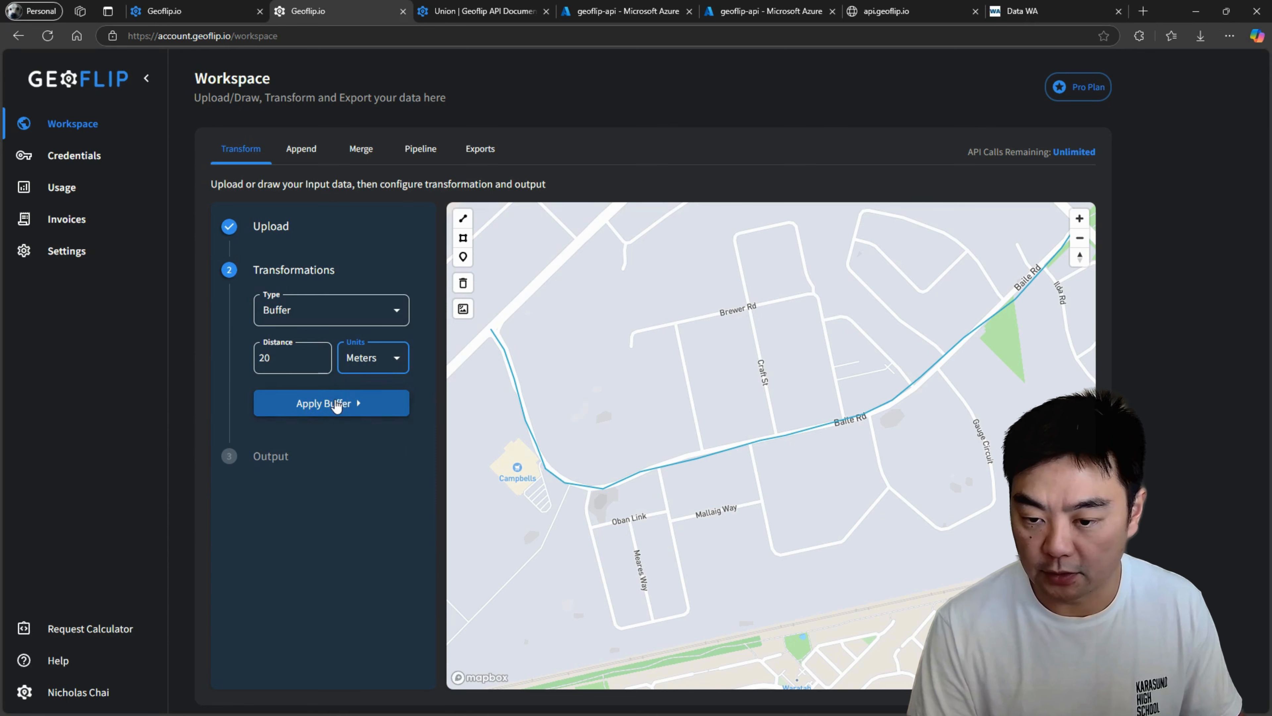
Apply the buffer to the Baile Rd line and inspect the resulting polygon on the map.
{"action": "left_click", "coordinate": [327, 405]}
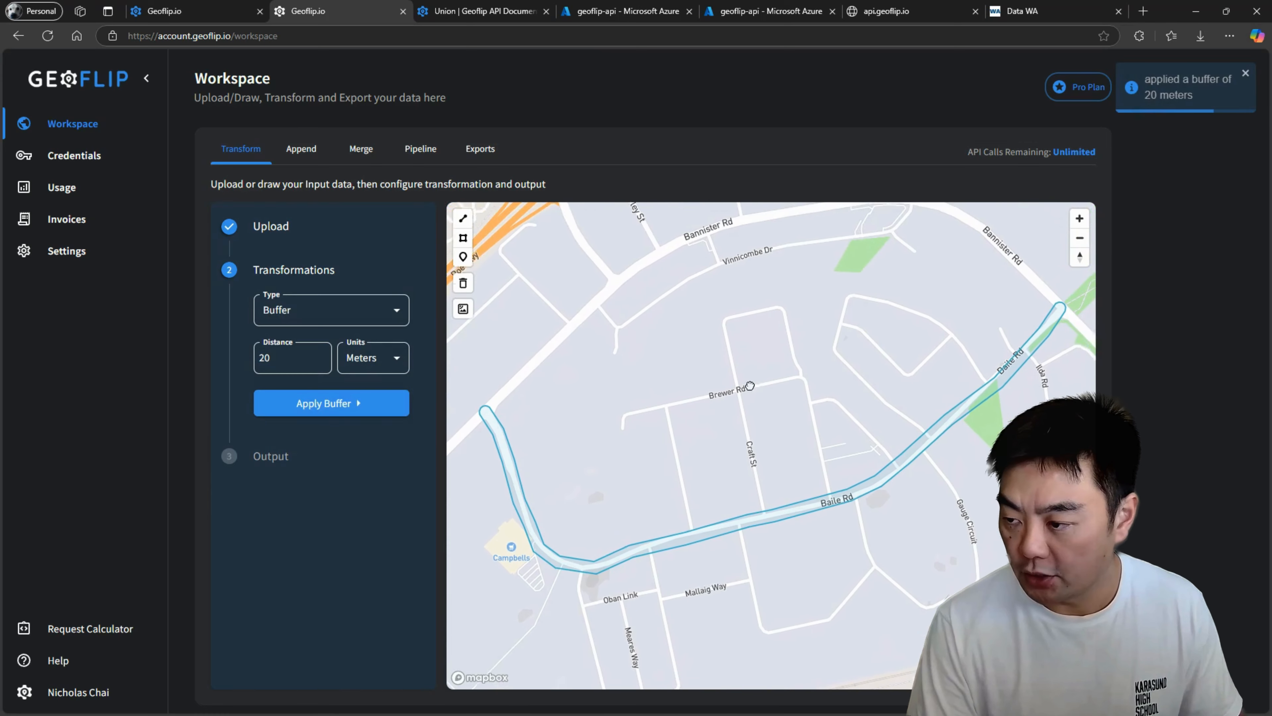
{"action": "left_click_drag", "start_coordinate": [685, 465], "coordinate": [694, 362]}
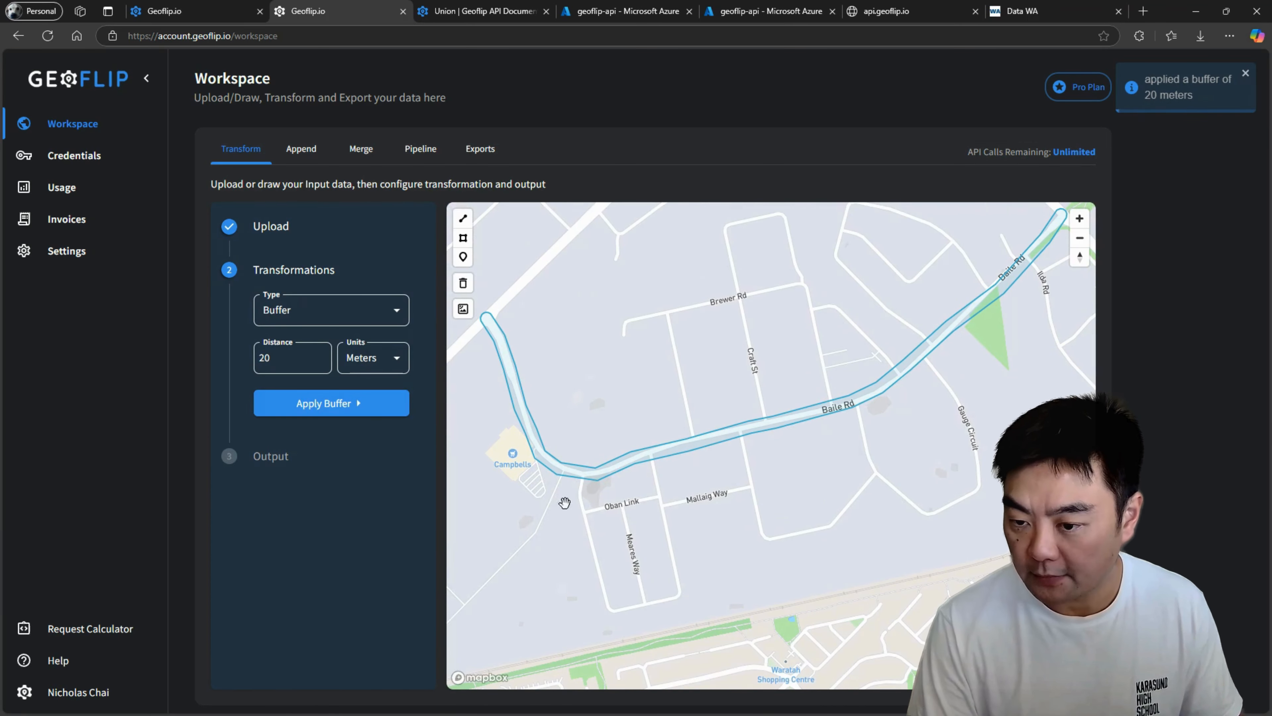
{"action": "left_click_drag", "start_coordinate": [867, 295], "coordinate": [836, 361]}
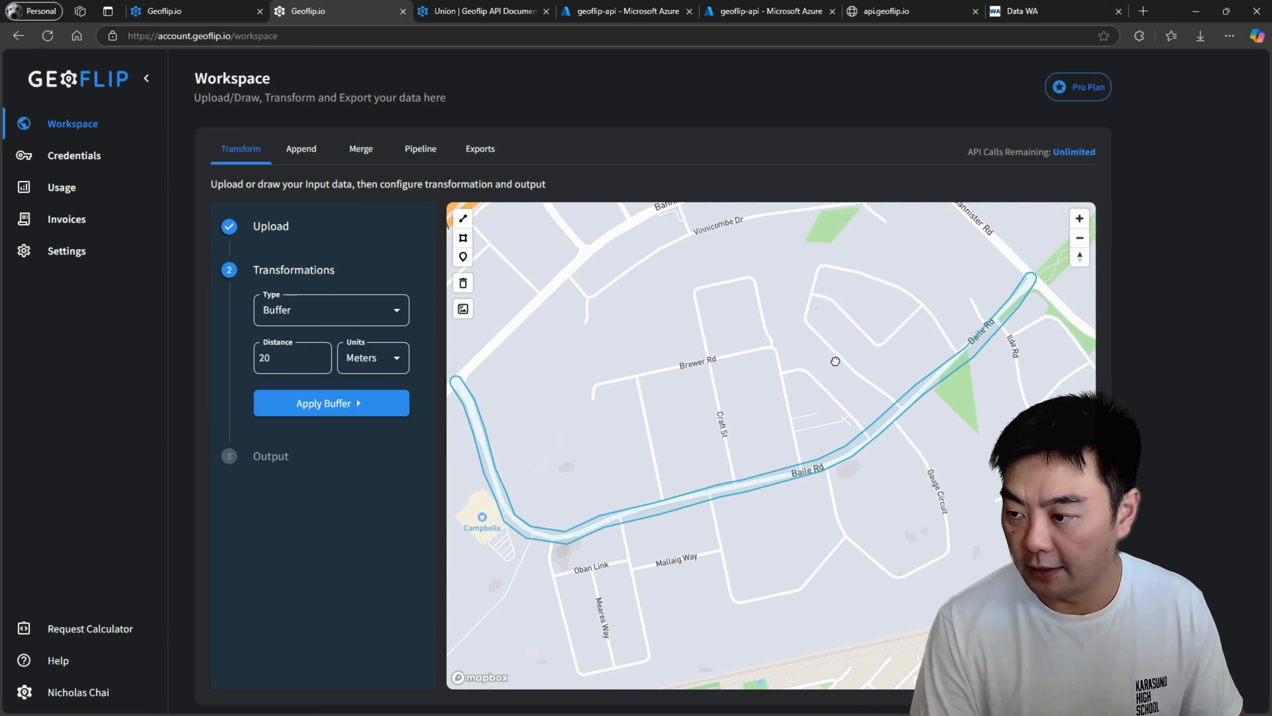
Export the Baile Rd buffer polygon as a Geopackage in EPSG 4326 and download the file.
{"action": "left_click_drag", "start_coordinate": [652, 432], "coordinate": [739, 410]}
{"action": "scroll", "coordinate": [772, 408], "scroll_direction": "down", "scroll_amount": 2}
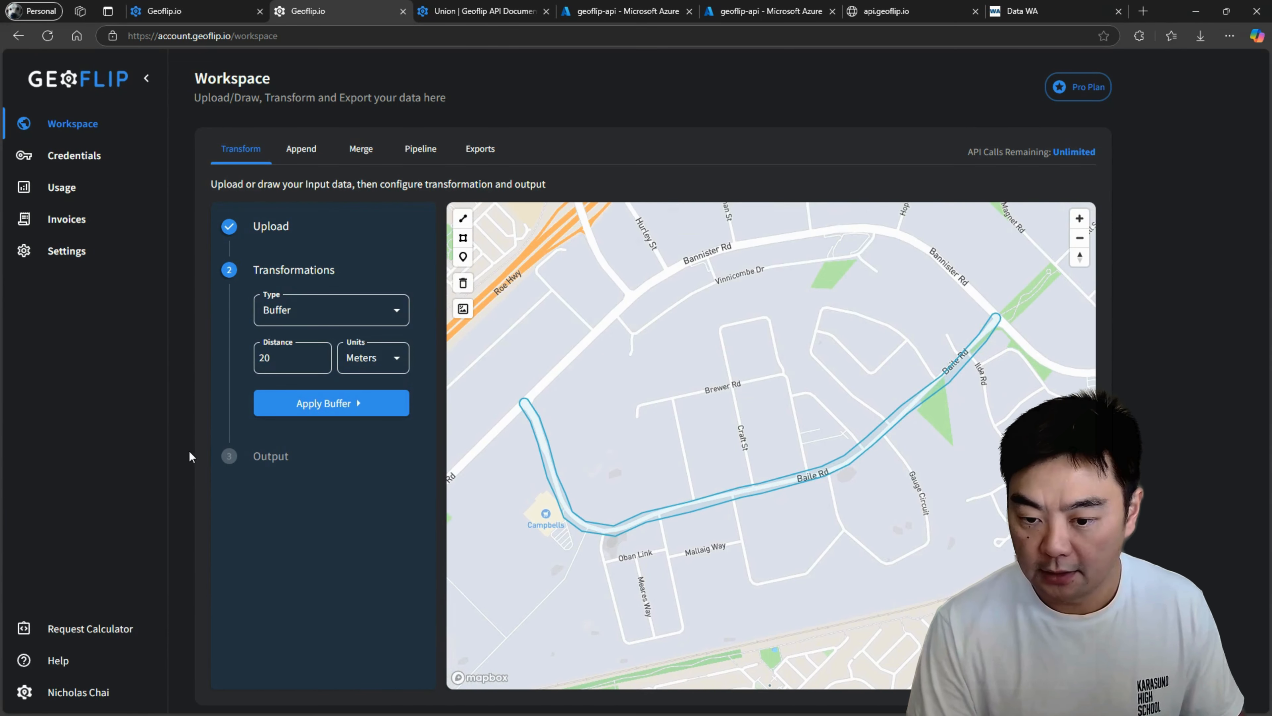
{"action": "left_click", "coordinate": [281, 457]}
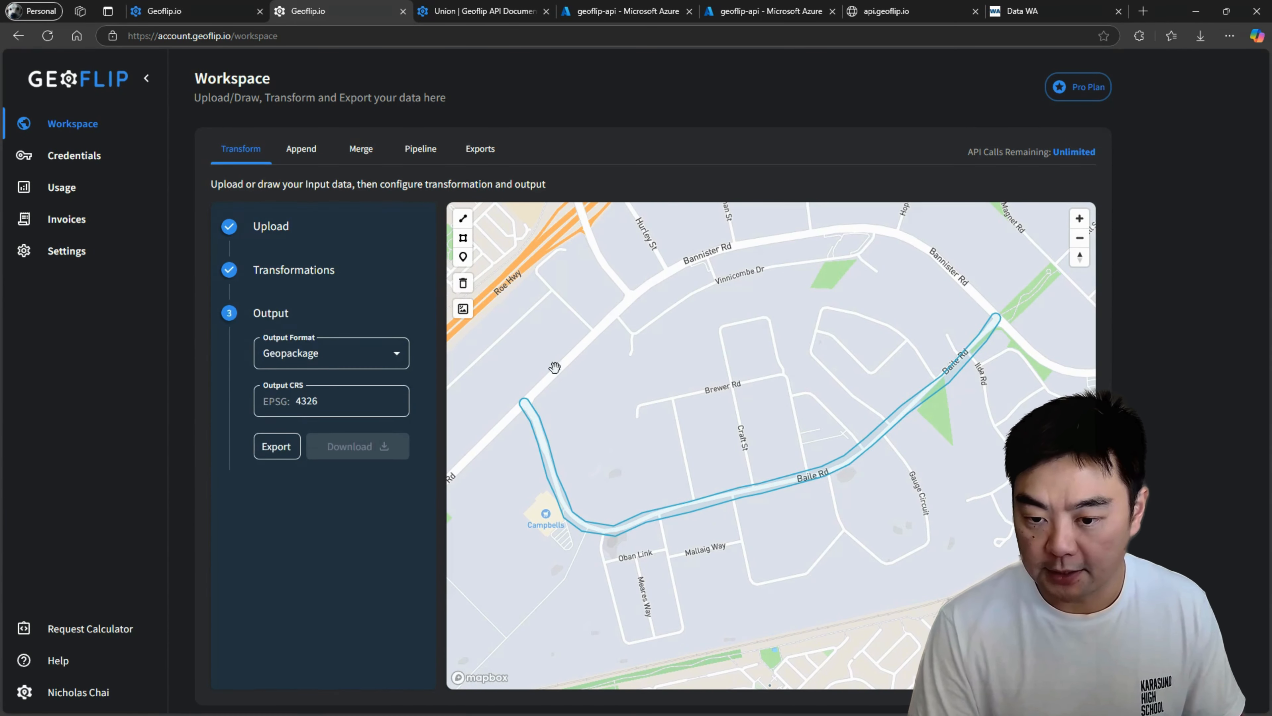
{"action": "left_click", "coordinate": [339, 351]}
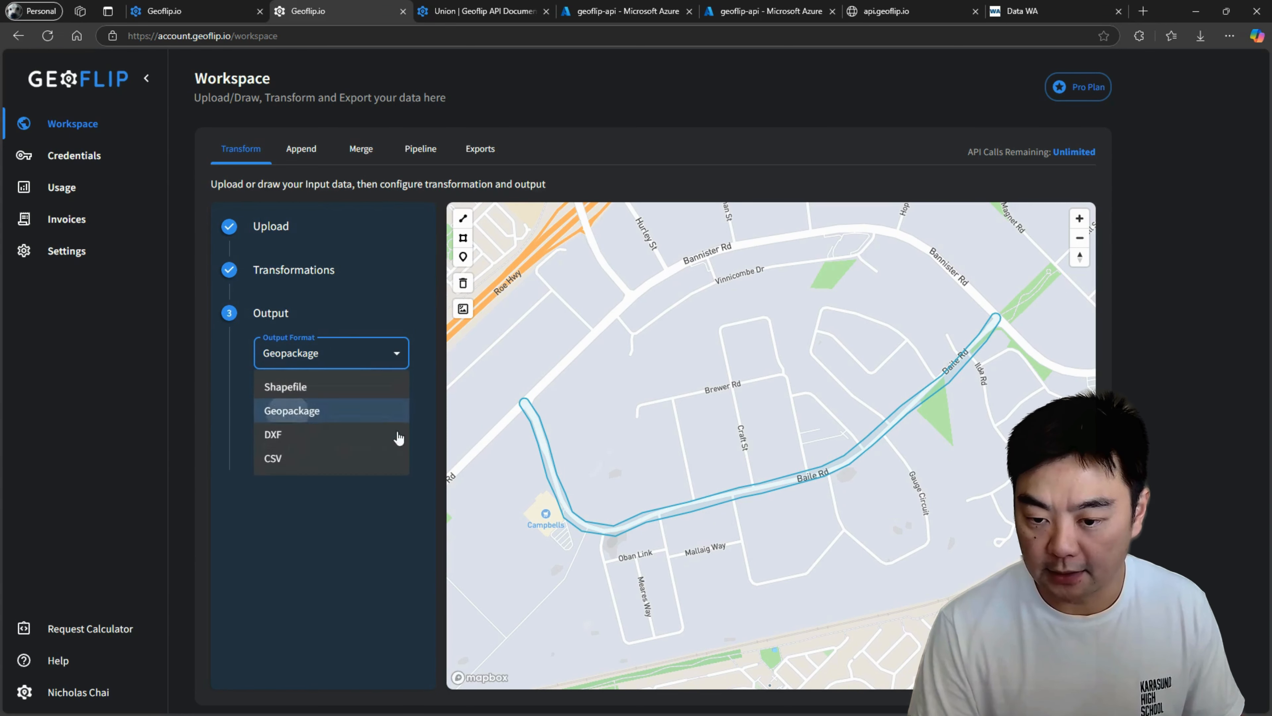
{"action": "left_click", "coordinate": [333, 402]}
{"action": "left_click", "coordinate": [276, 446]}
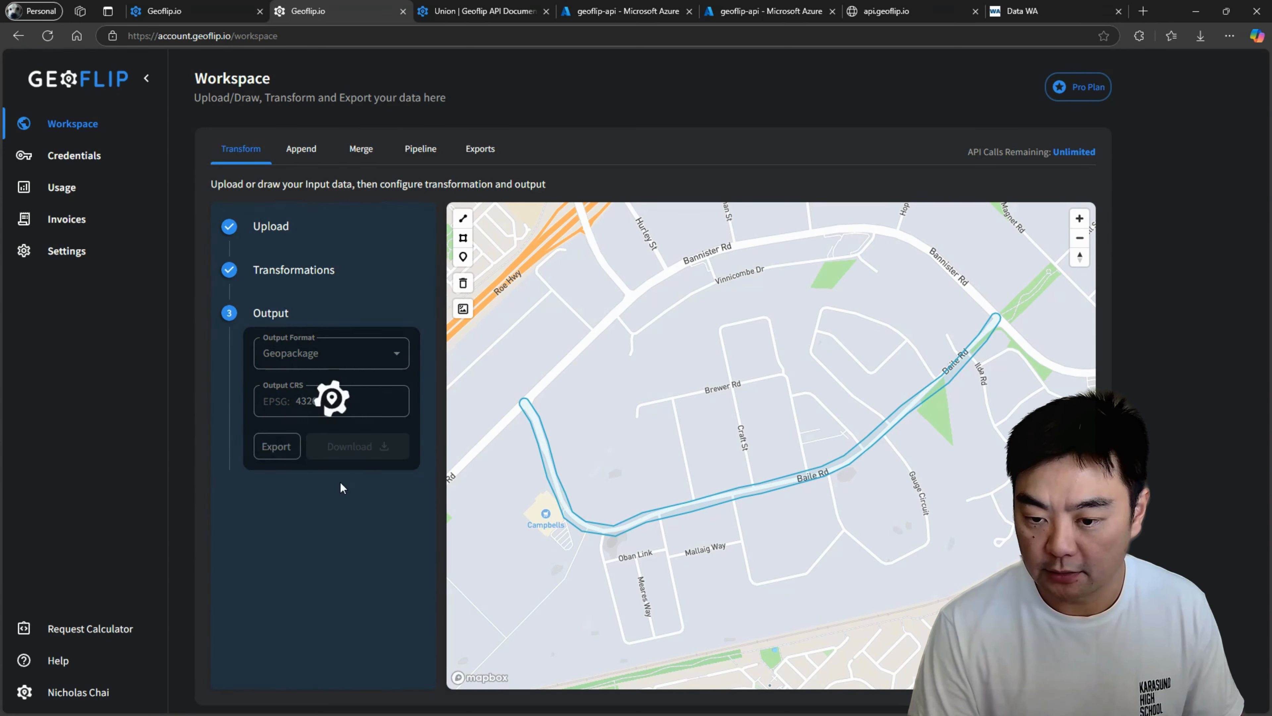
{"action": "left_click", "coordinate": [350, 447]}
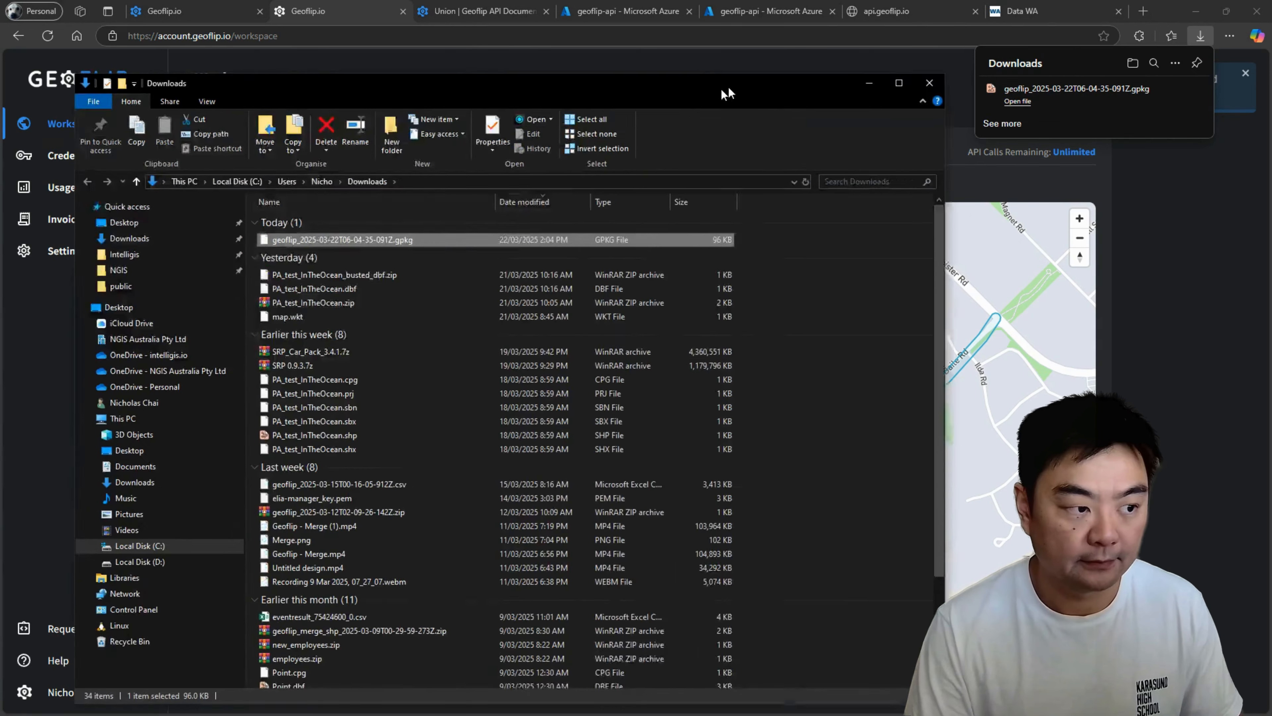
Rename the newly downloaded GPKG file in the Downloads folder to road and return to the Geoflip workspace.
{"action": "left_click_drag", "start_coordinate": [722, 89], "coordinate": [786, 52]}
{"action": "double_click", "coordinate": [429, 206]}
{"action": "right_click", "coordinate": [405, 202]}
{"action": "left_click", "coordinate": [441, 553]}
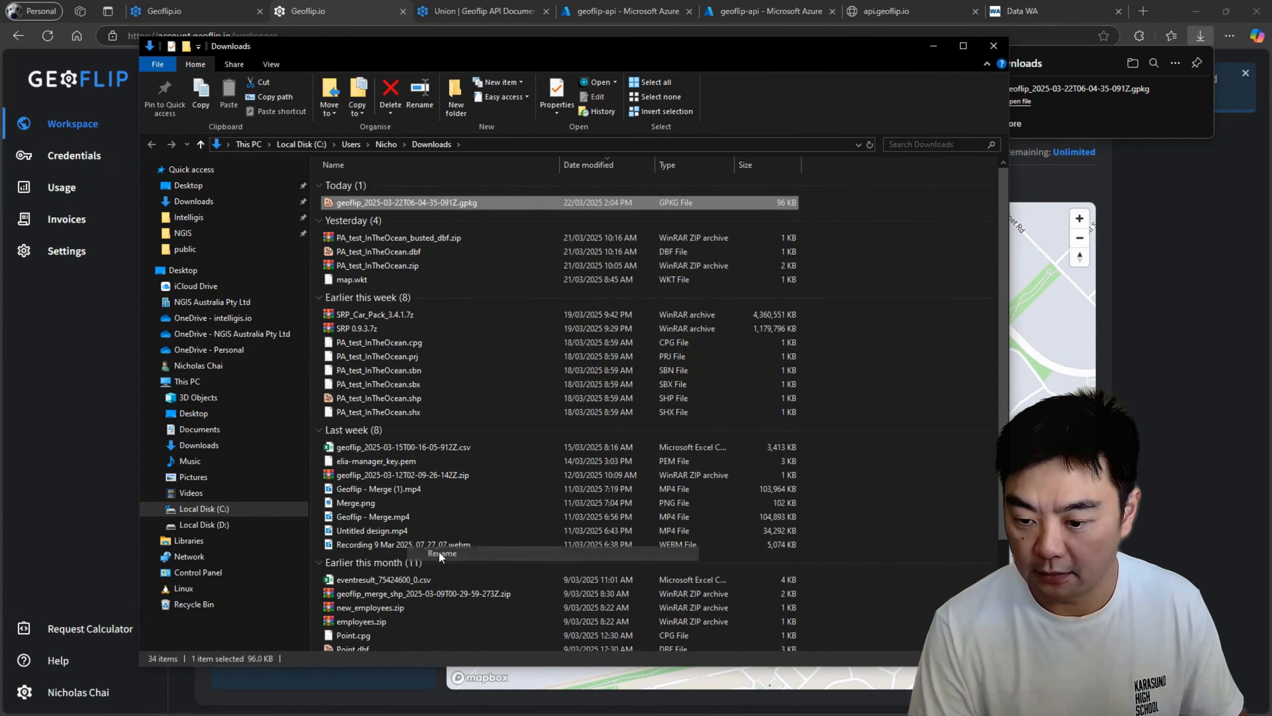
{"action": "type", "text": "road"}
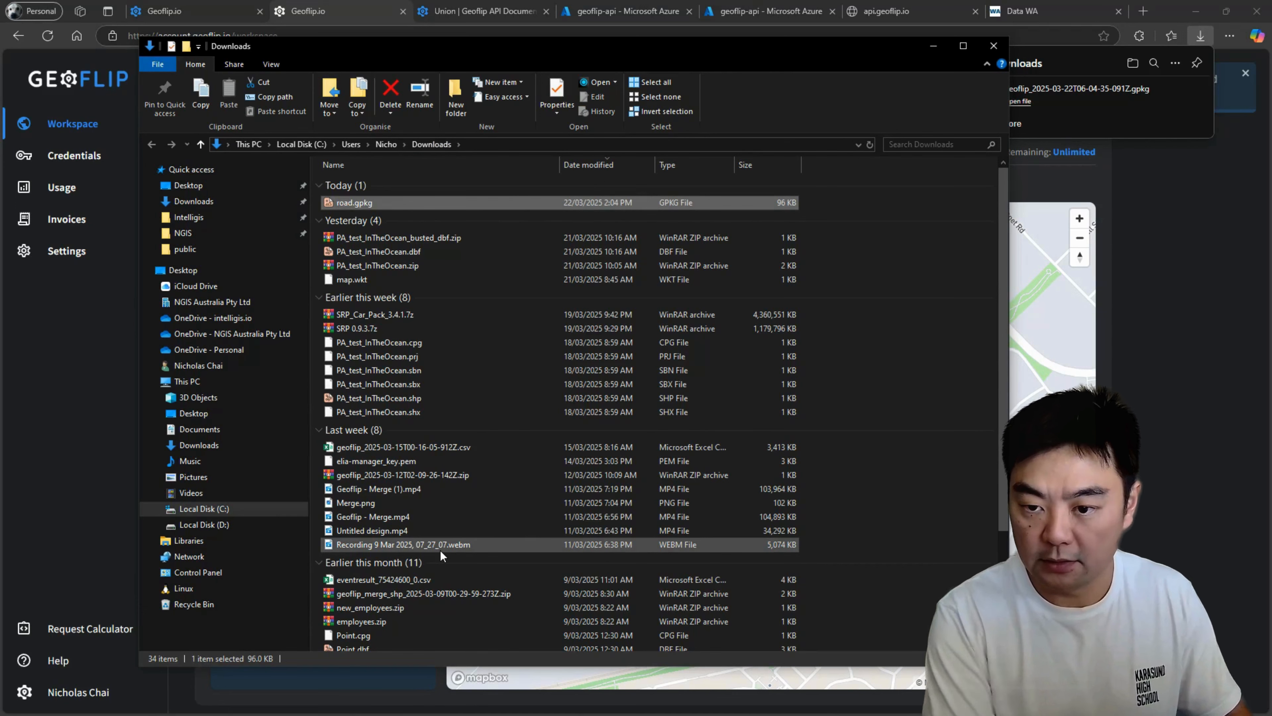
{"action": "key", "text": "Return"}
{"action": "left_click", "coordinate": [932, 47]}
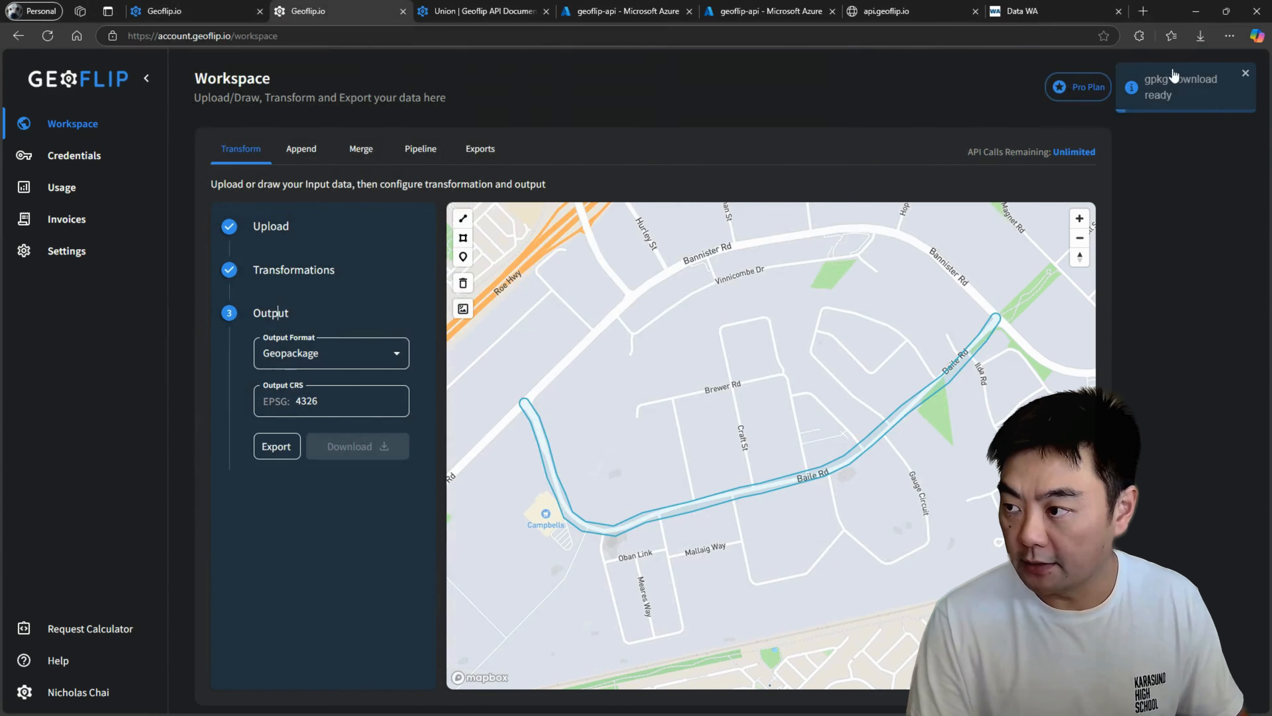
Return to the transformation settings and delete the buffer polygon from the map.
{"action": "left_click", "coordinate": [293, 270]}
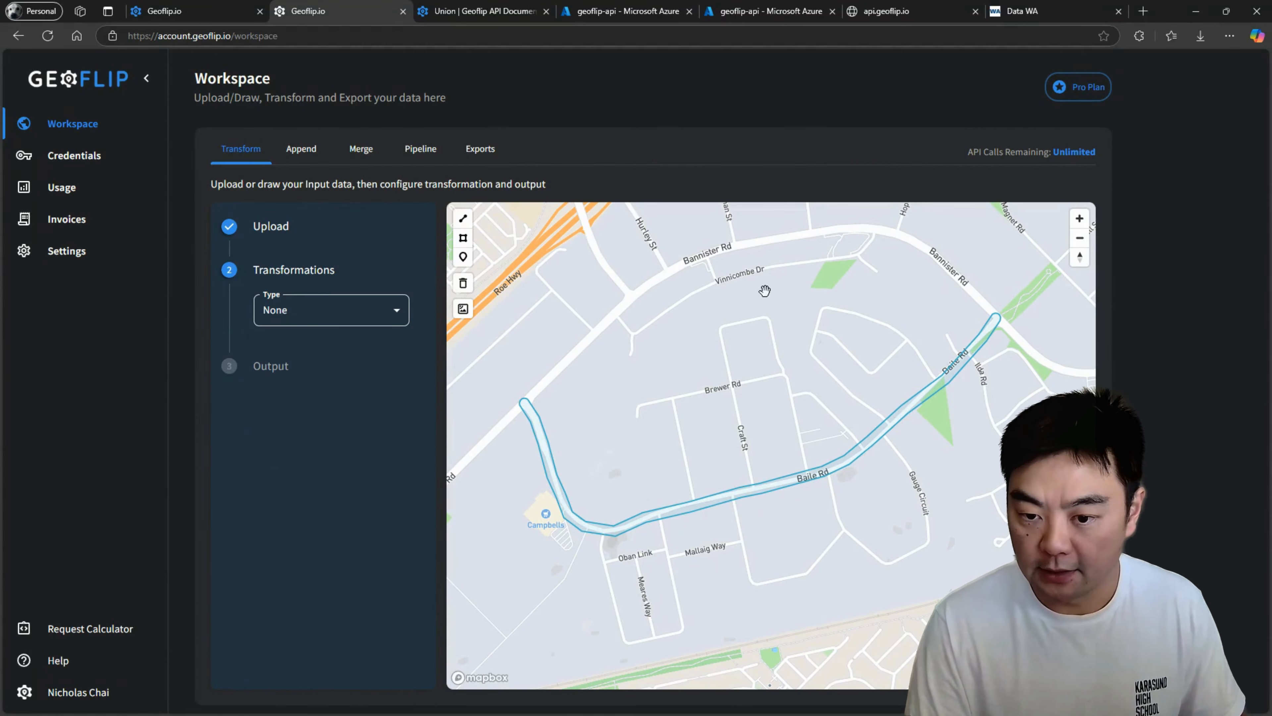
{"action": "left_click", "coordinate": [463, 284]}
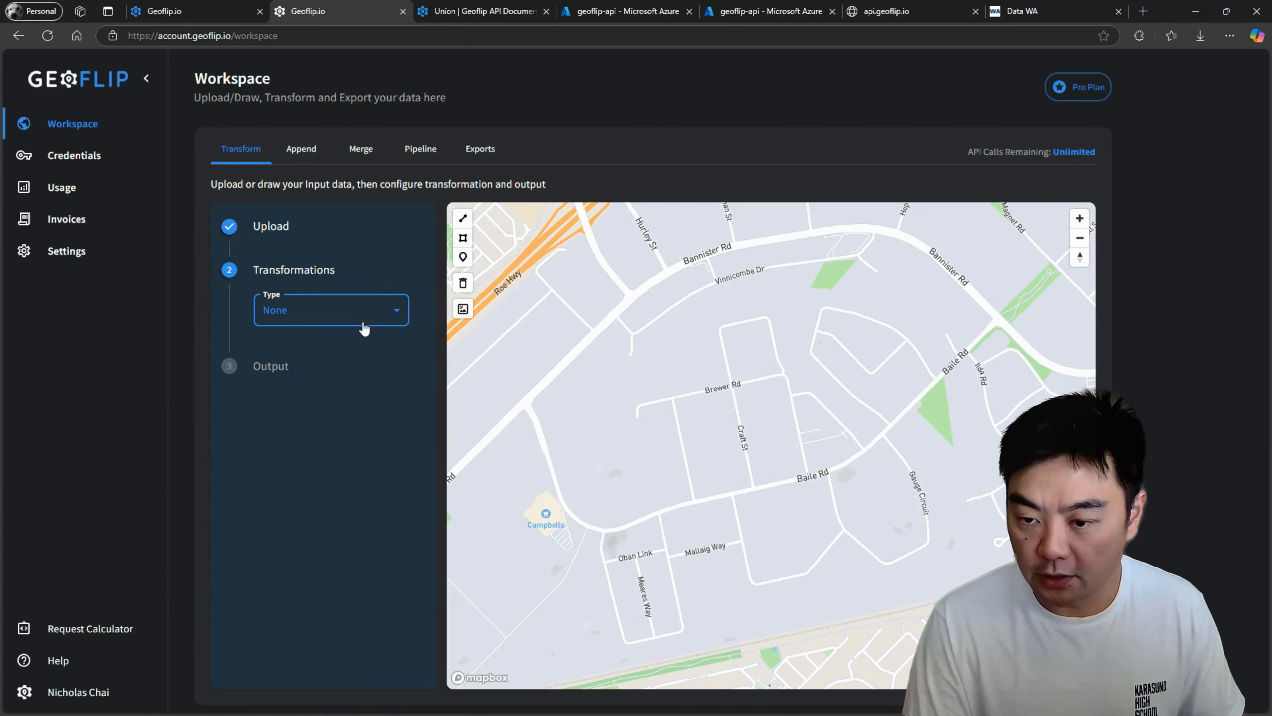
{"action": "left_click", "coordinate": [373, 317]}
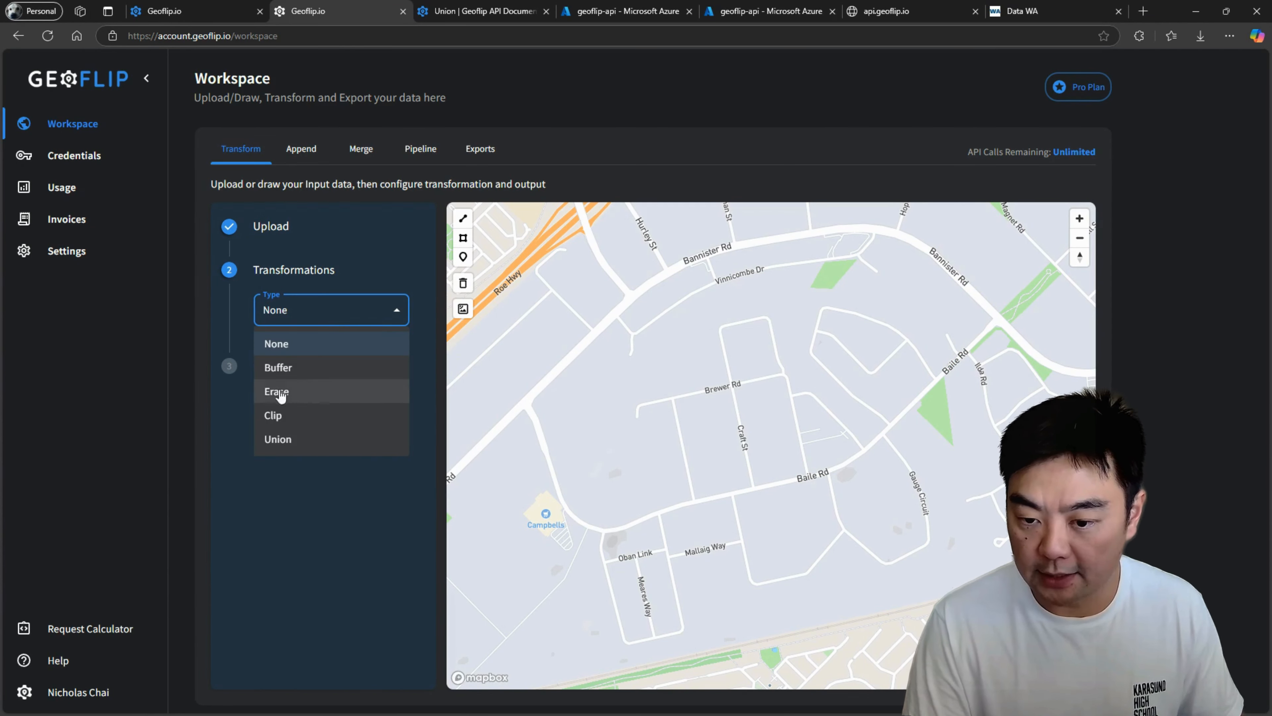
{"action": "left_click", "coordinate": [578, 314]}
Draw a polygon around the area enclosed by Bannister Rd and the railway corridor so that it covers Baile Rd.
{"action": "left_click", "coordinate": [462, 238]}
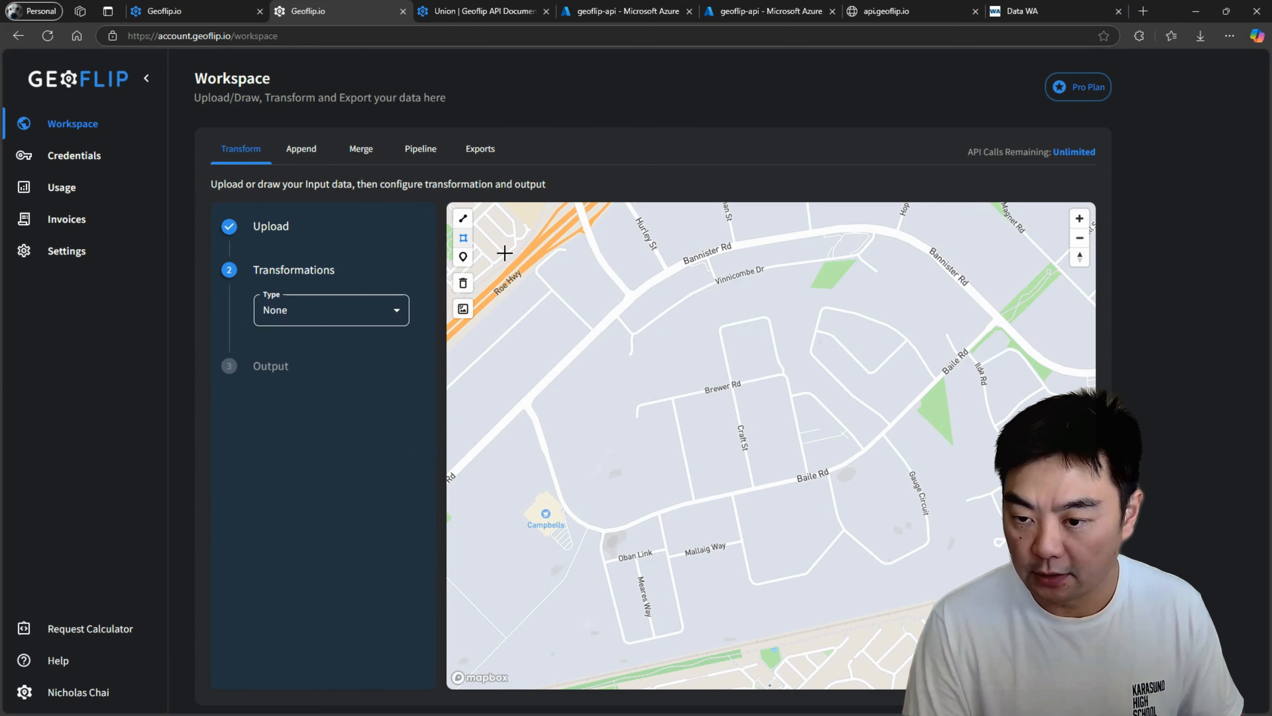
{"action": "left_click", "coordinate": [540, 400]}
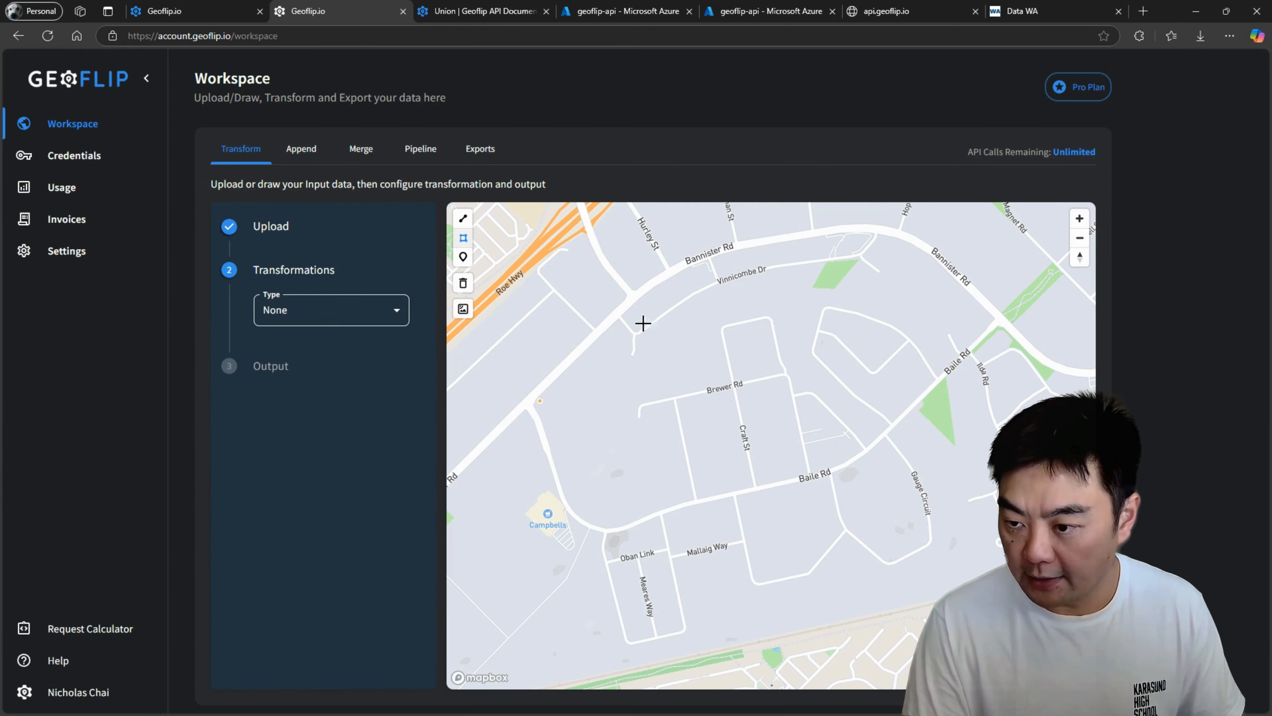
{"action": "left_click", "coordinate": [667, 279]}
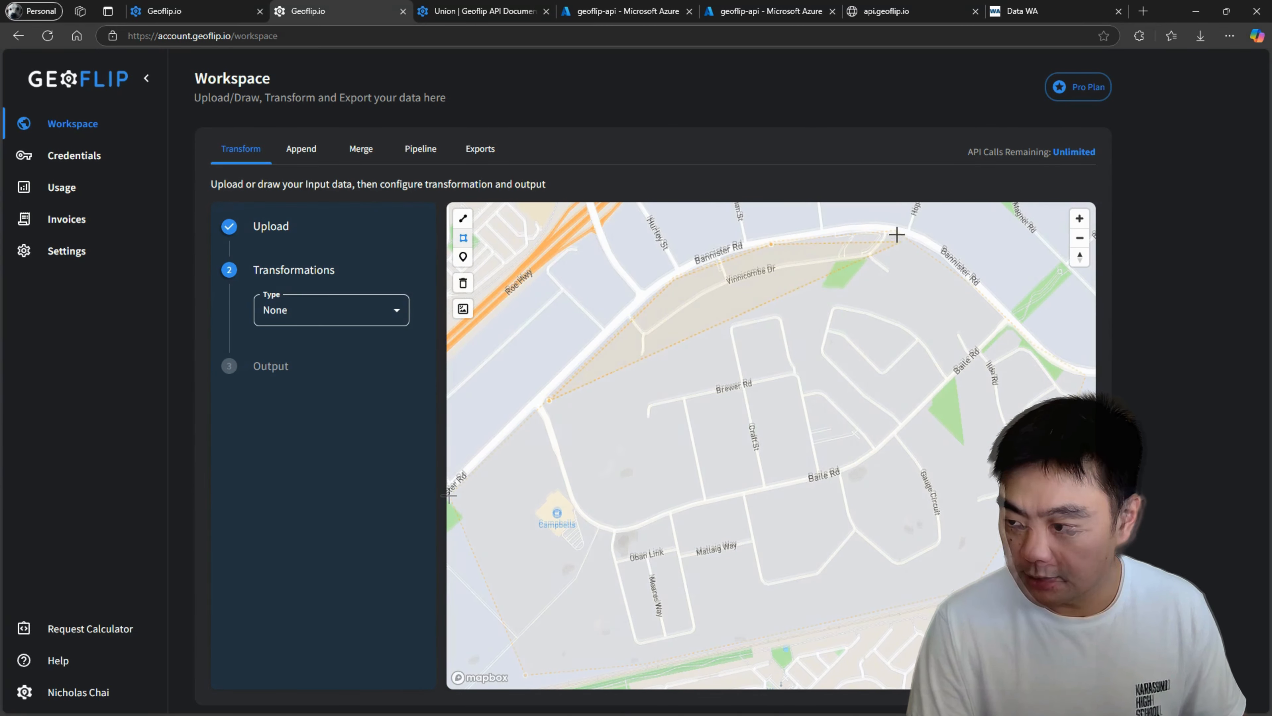
{"action": "left_click", "coordinate": [894, 233]}
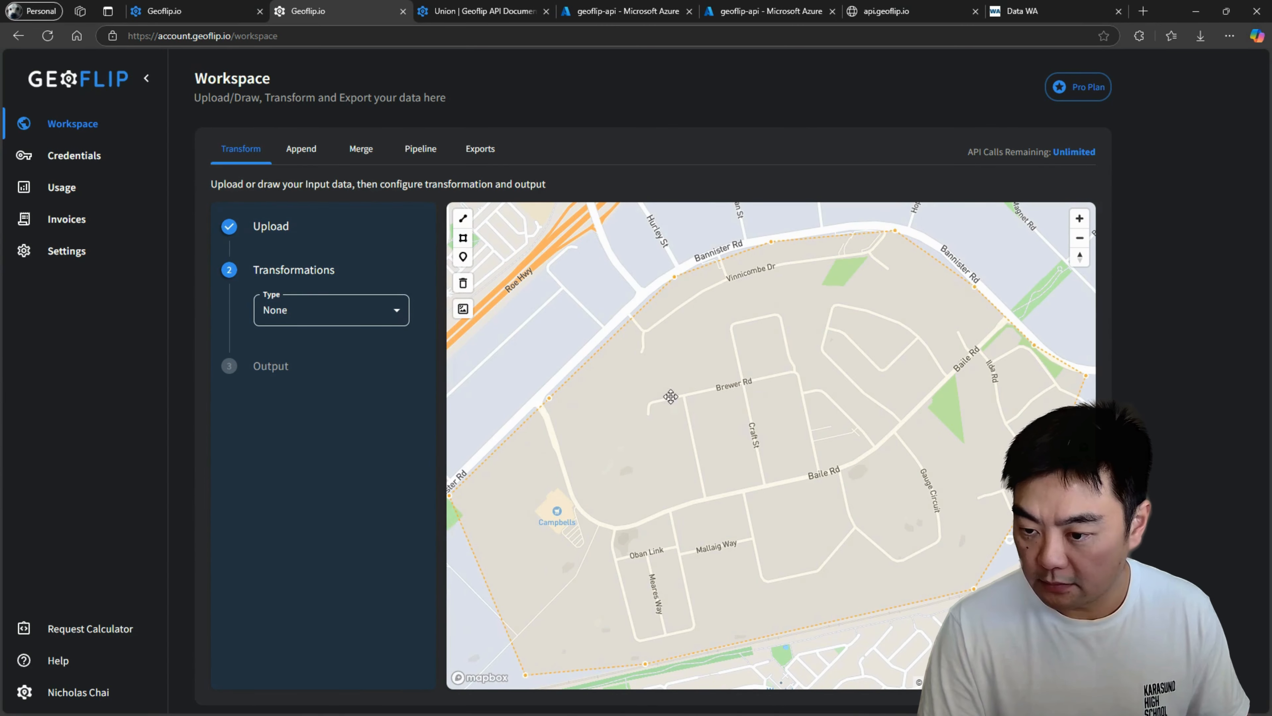
{"action": "left_click", "coordinate": [627, 228]}
{"action": "left_click_drag", "start_coordinate": [1021, 292], "coordinate": [1022, 266]}
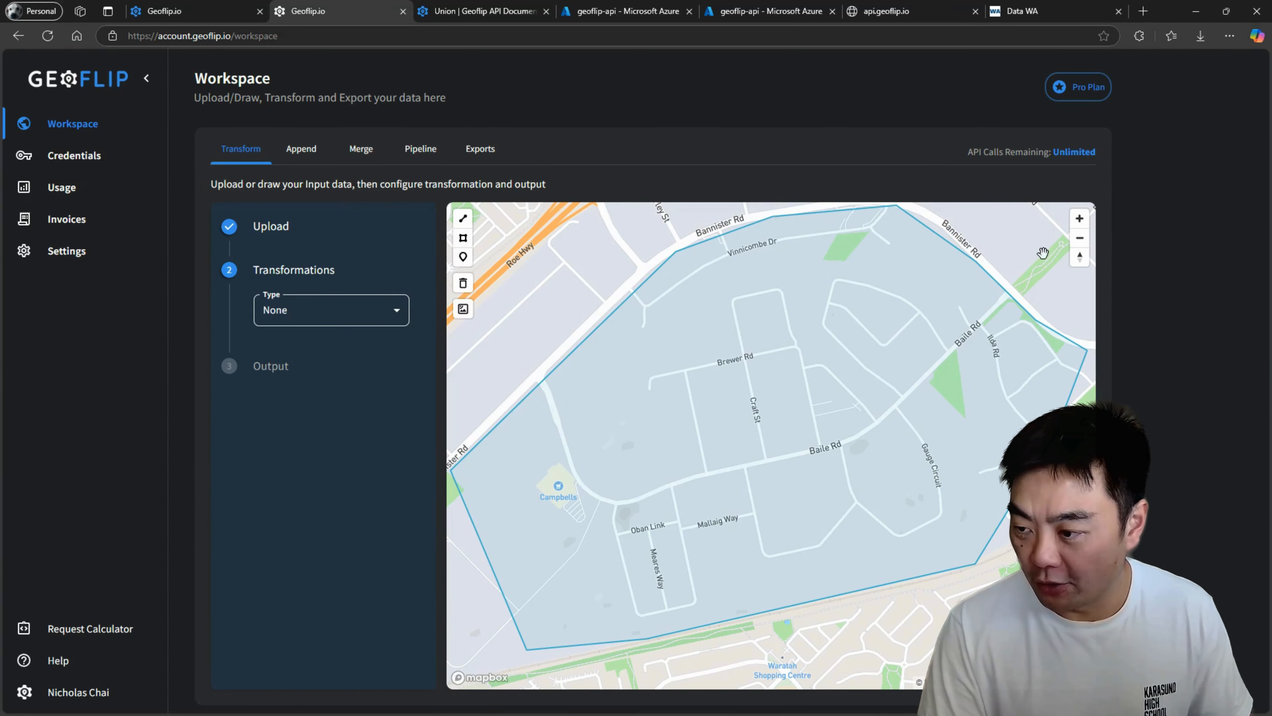
Choose Erase as the transformation for the drawn polygon and Geopackage as the format of the erase data.
{"action": "left_click", "coordinate": [351, 313]}
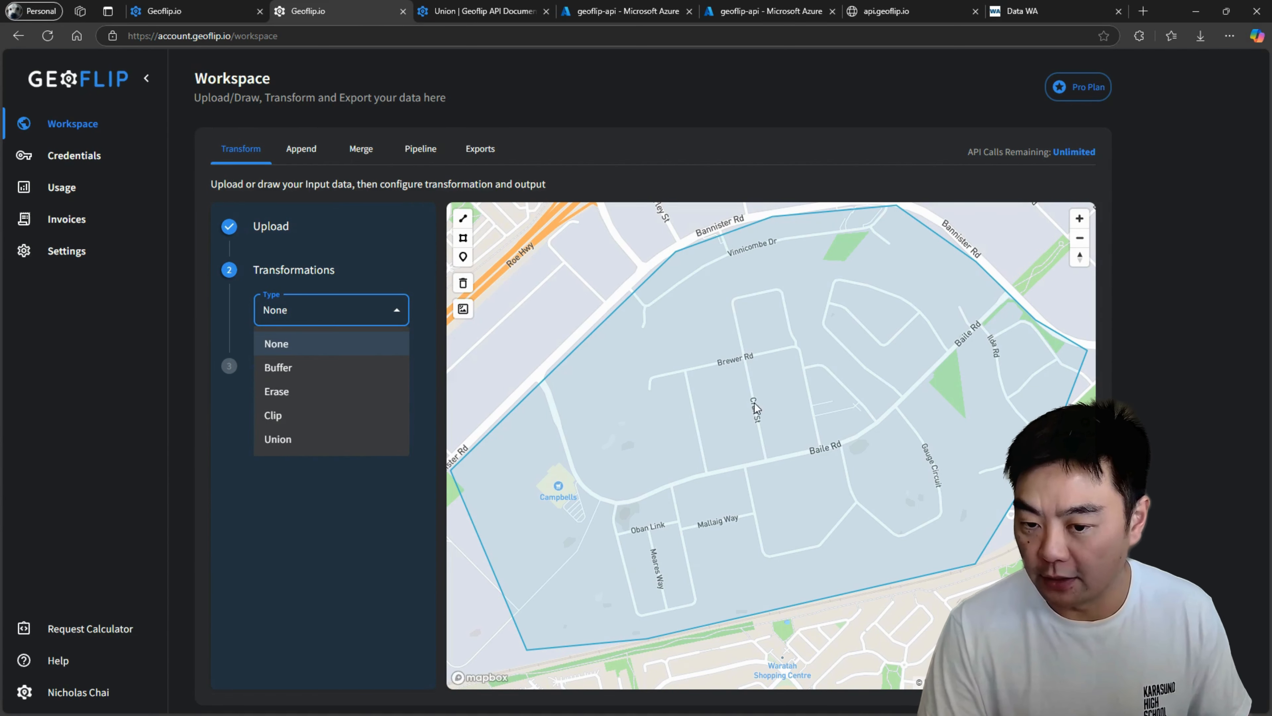
{"action": "left_click", "coordinate": [278, 392]}
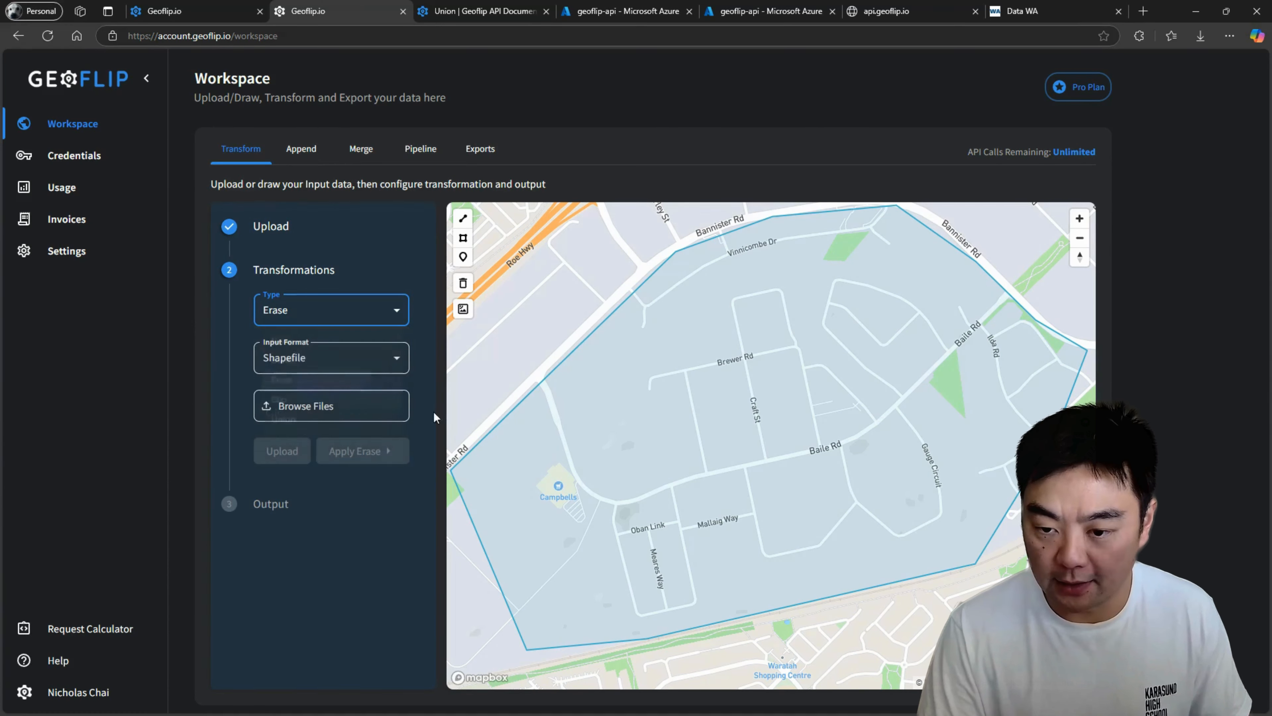
{"action": "left_click", "coordinate": [343, 371]}
{"action": "left_click", "coordinate": [312, 415]}
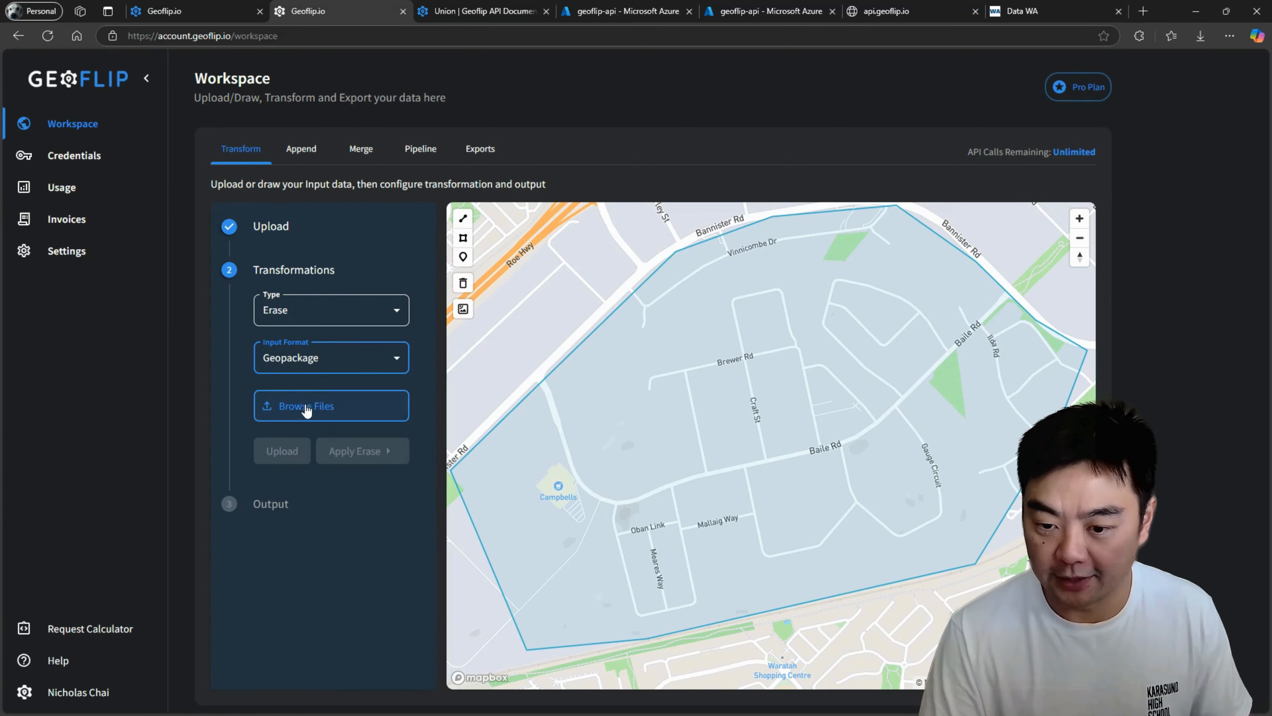
{"action": "left_click", "coordinate": [321, 314]}
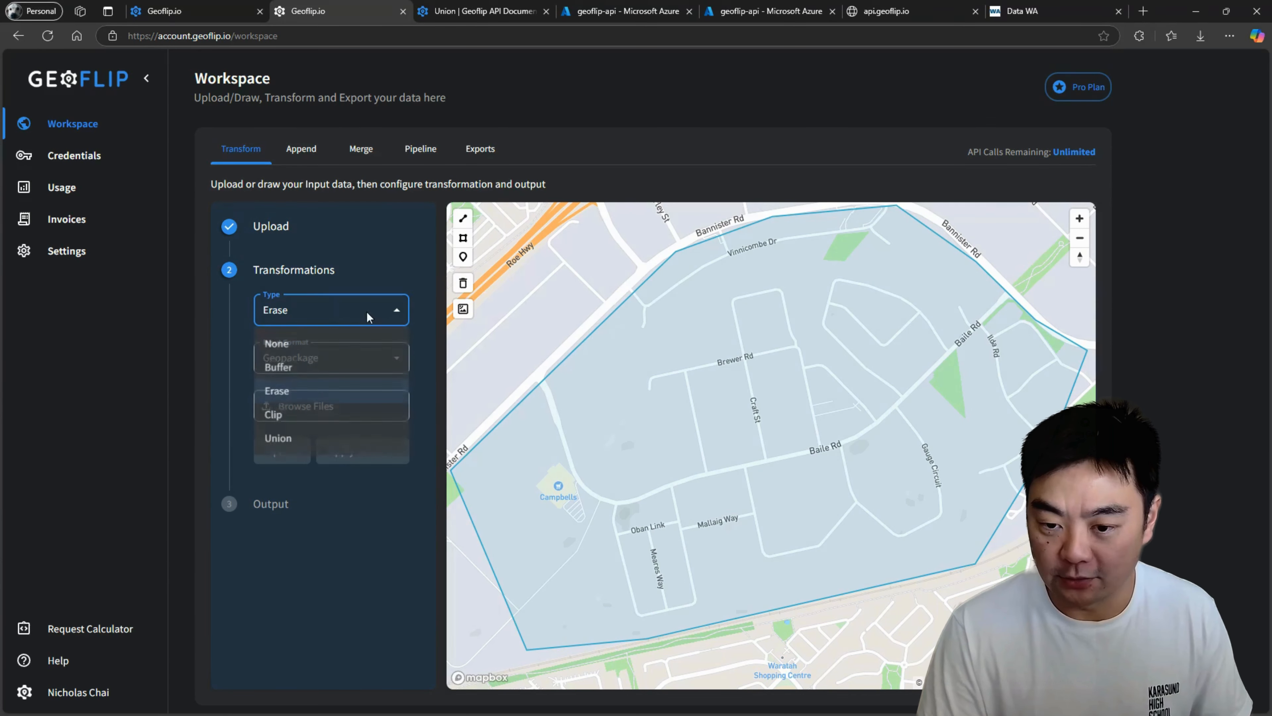
{"action": "left_click", "coordinate": [280, 392]}
{"action": "left_click", "coordinate": [329, 359]}
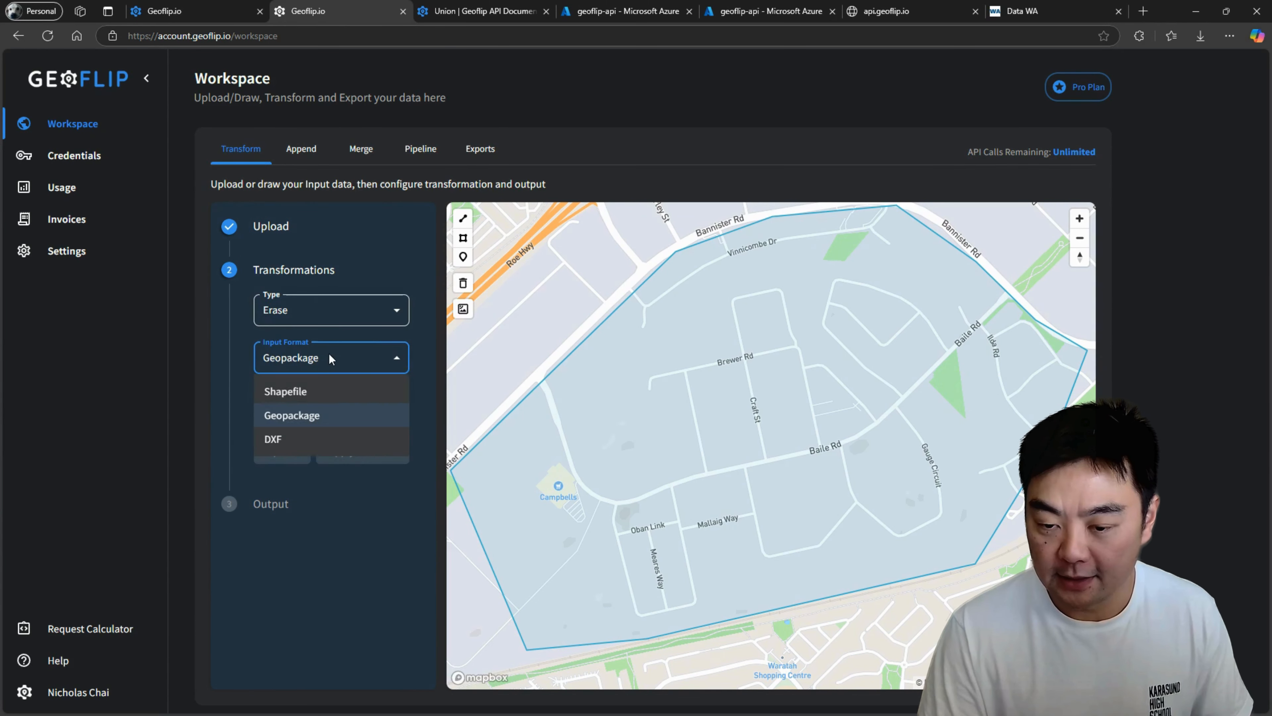
{"action": "left_click", "coordinate": [304, 421]}
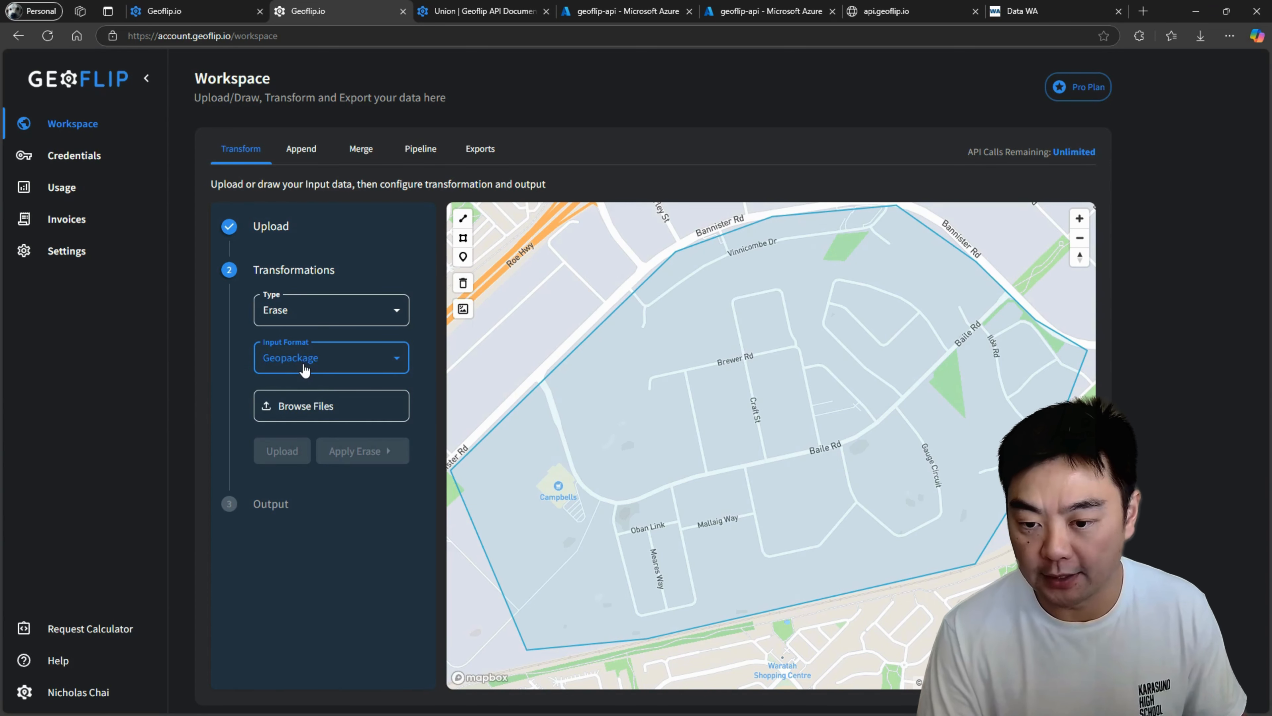
Upload road.gpkg from the Downloads folder as the layer to erase with.
{"action": "left_click", "coordinate": [321, 408]}
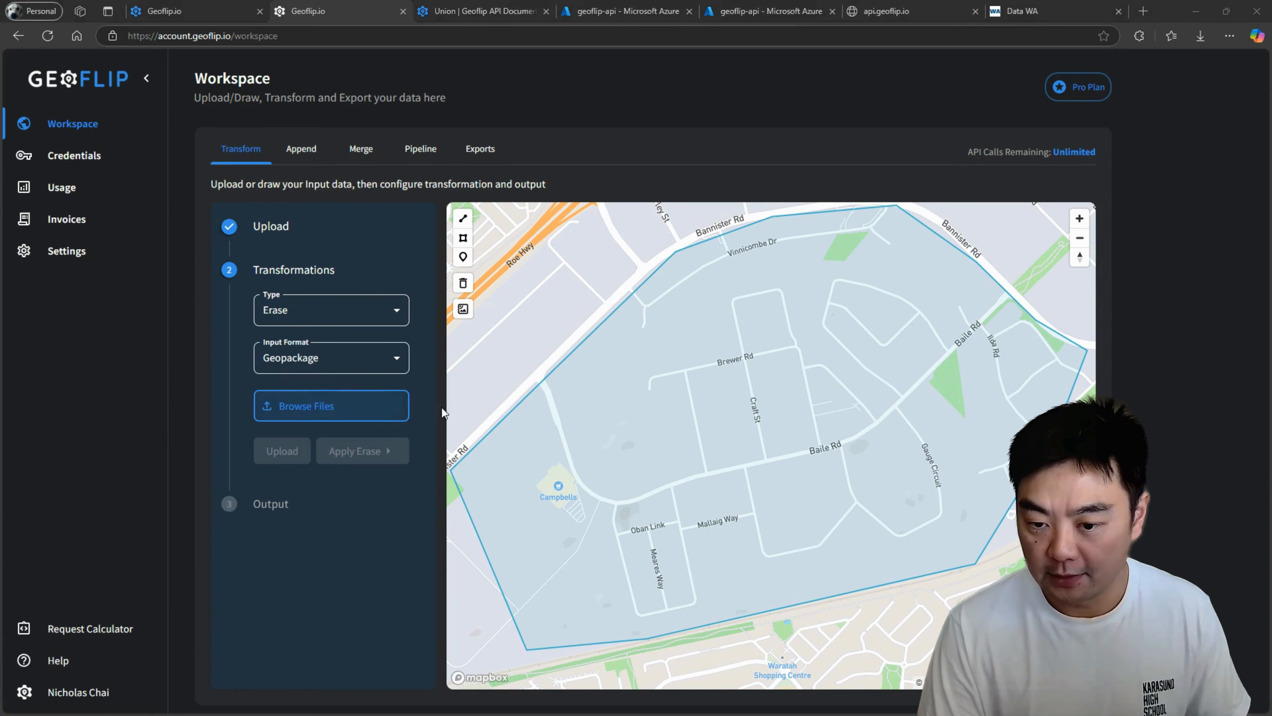
{"action": "left_click", "coordinate": [230, 112]}
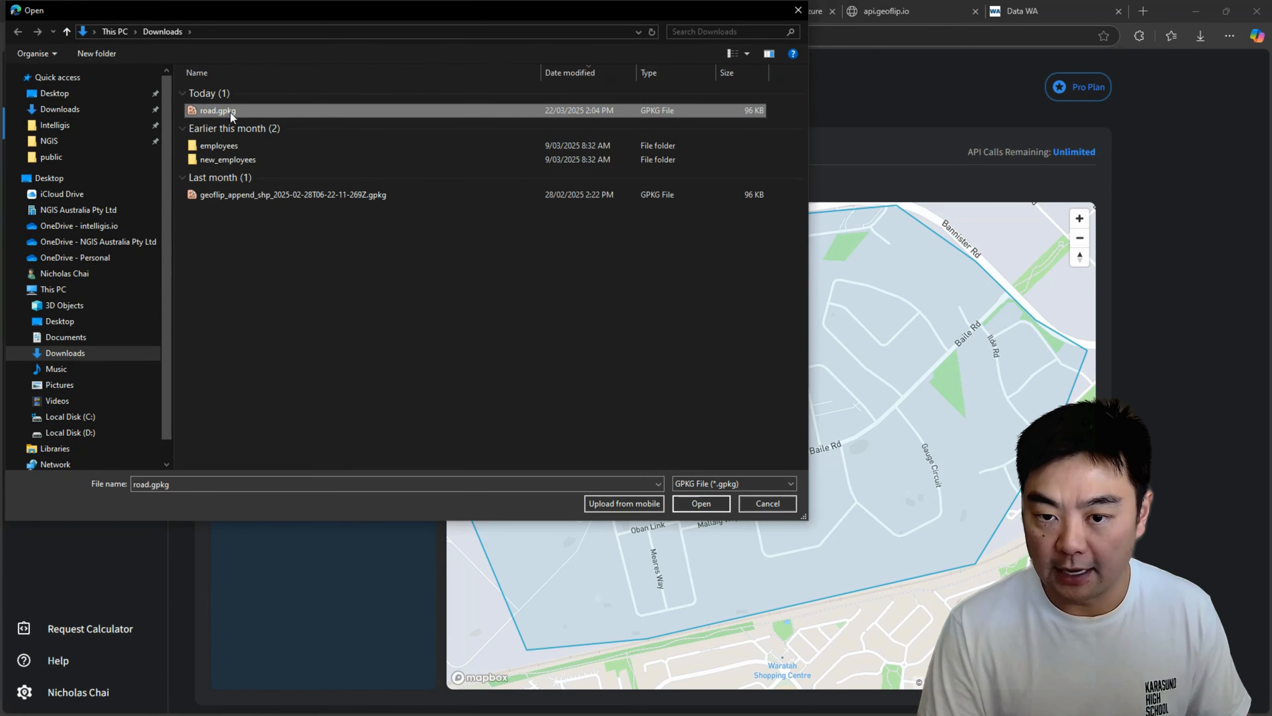
{"action": "left_click", "coordinate": [696, 504]}
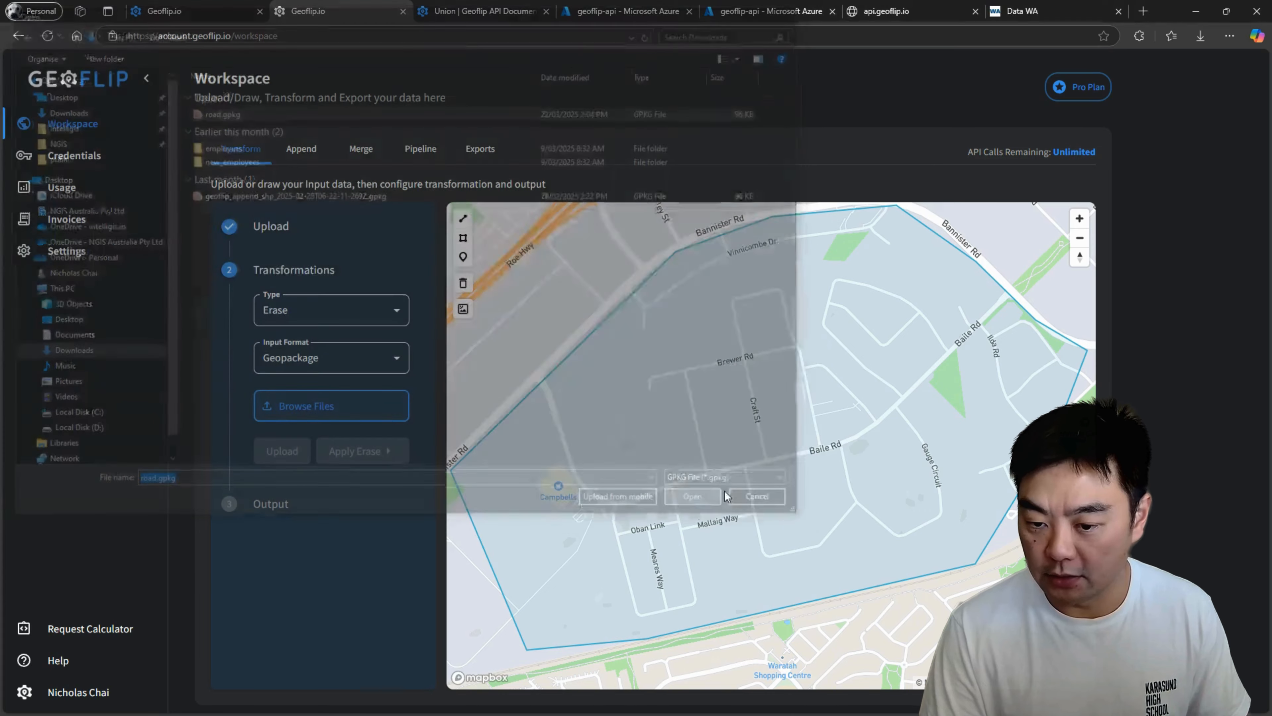
{"action": "left_click", "coordinate": [285, 453]}
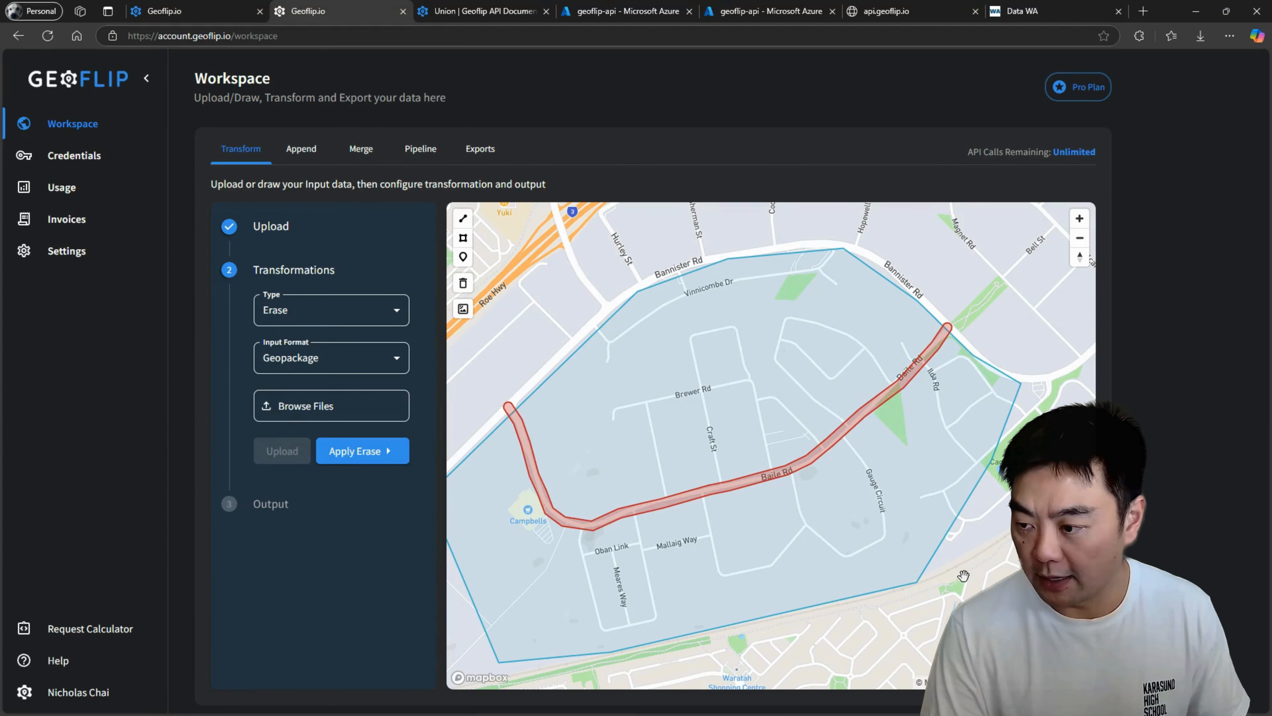
Apply the erase to cut the Baile Rd buffer out of the area polygon and inspect the result.
{"action": "left_click_drag", "start_coordinate": [964, 575], "coordinate": [993, 532]}
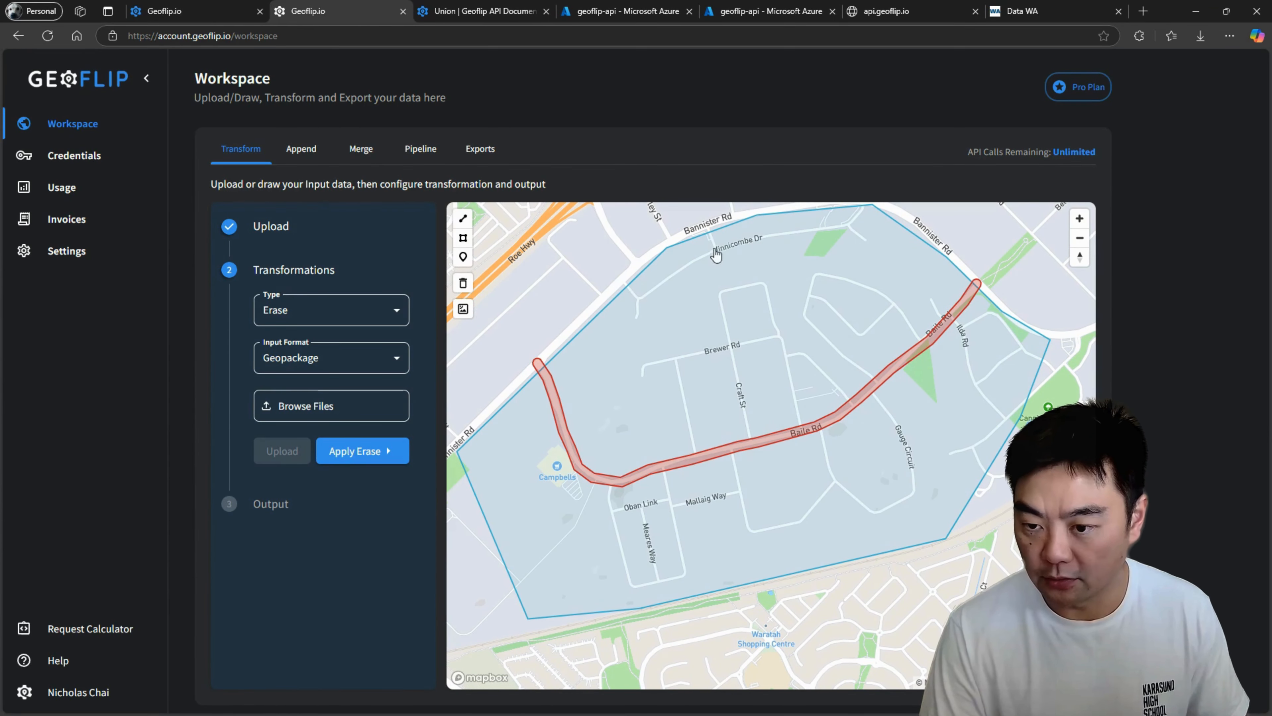
{"action": "left_click", "coordinate": [346, 457]}
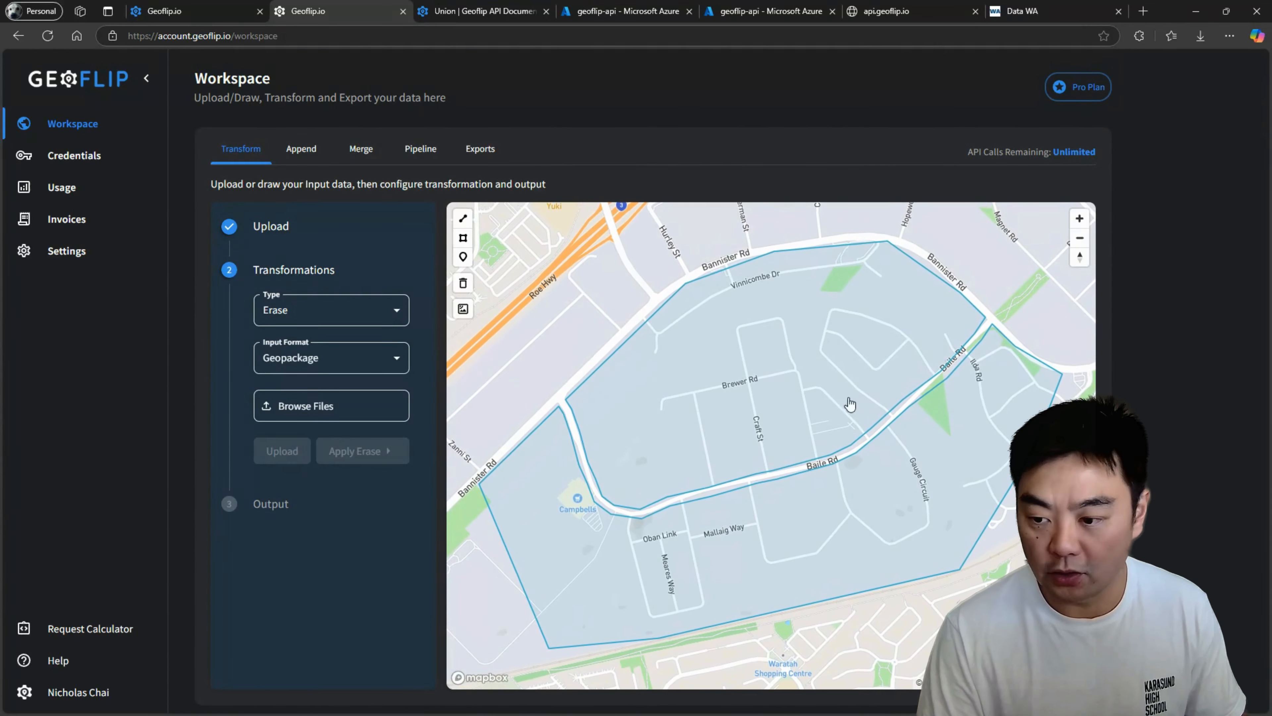
{"action": "left_click_drag", "start_coordinate": [771, 441], "coordinate": [765, 415]}
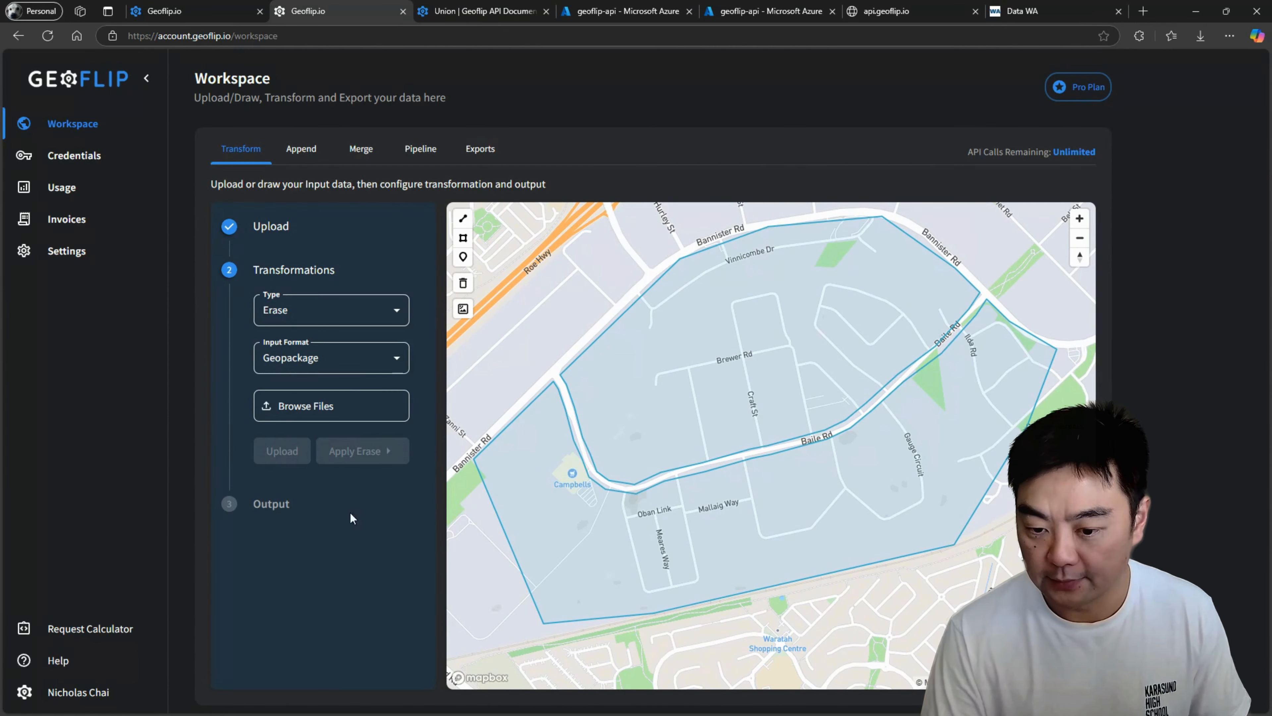
Export the erased area polygons as a Geopackage in EPSG 4326 and download the file.
{"action": "left_click", "coordinate": [269, 504]}
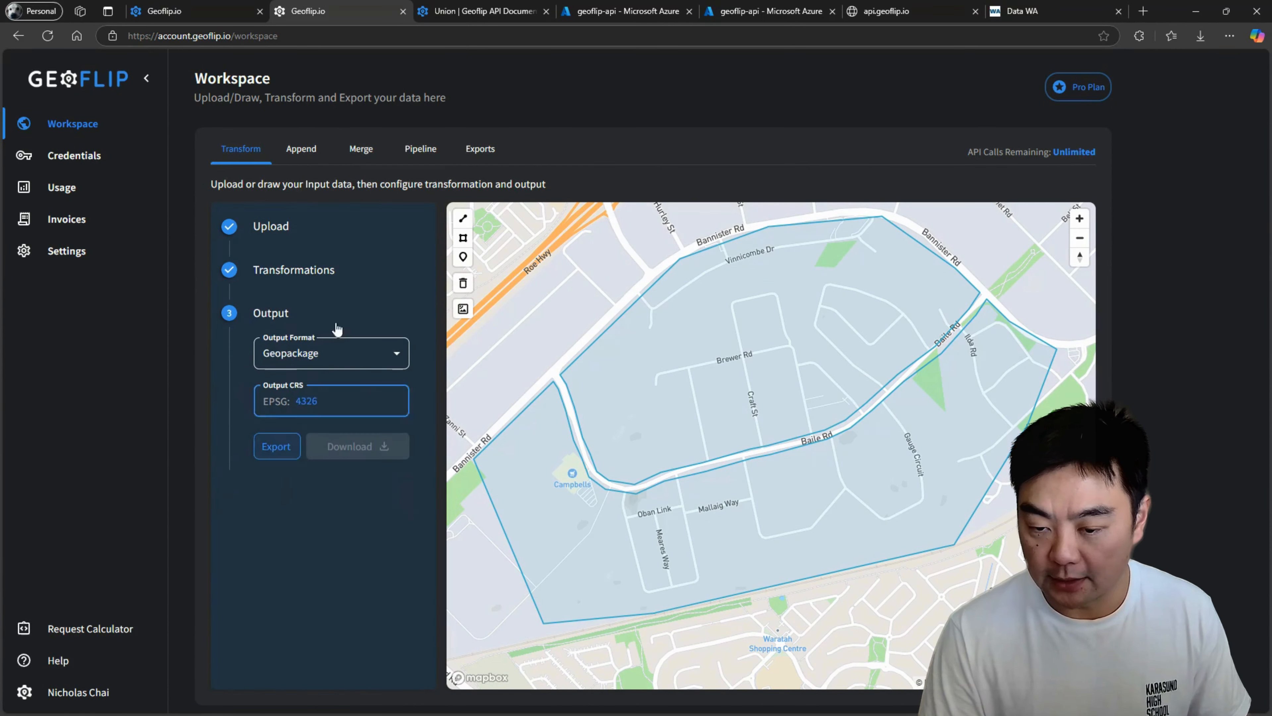
{"action": "left_click", "coordinate": [277, 447]}
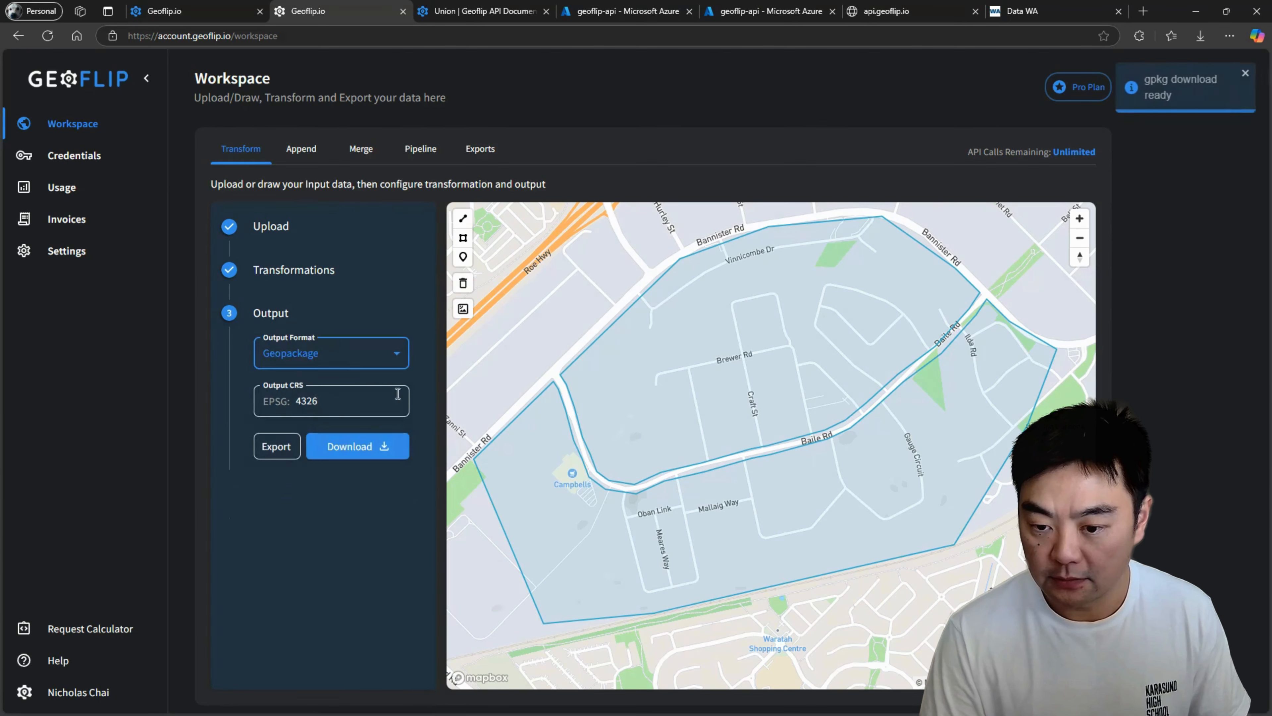
{"action": "left_click", "coordinate": [368, 454]}
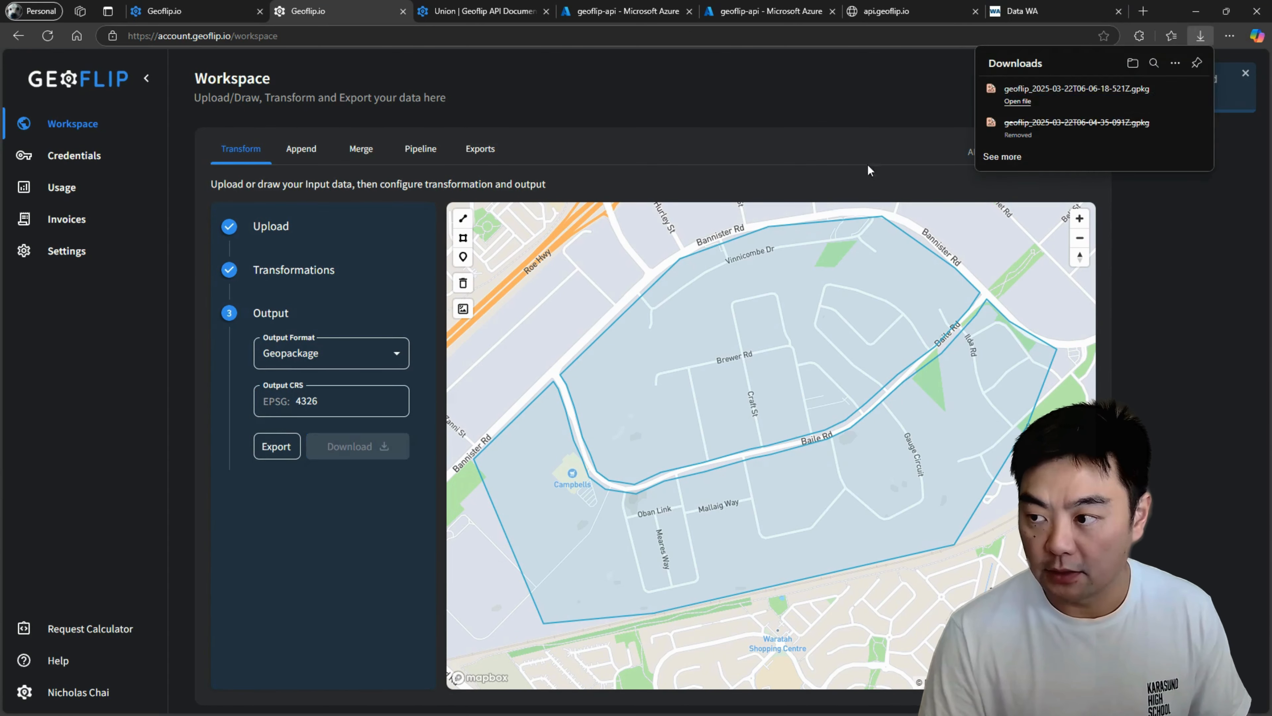
{"action": "left_click", "coordinate": [1200, 39]}
Return to the transformation settings, review the available types, and examine the area south of the erased polygons.
{"action": "left_click", "coordinate": [331, 273]}
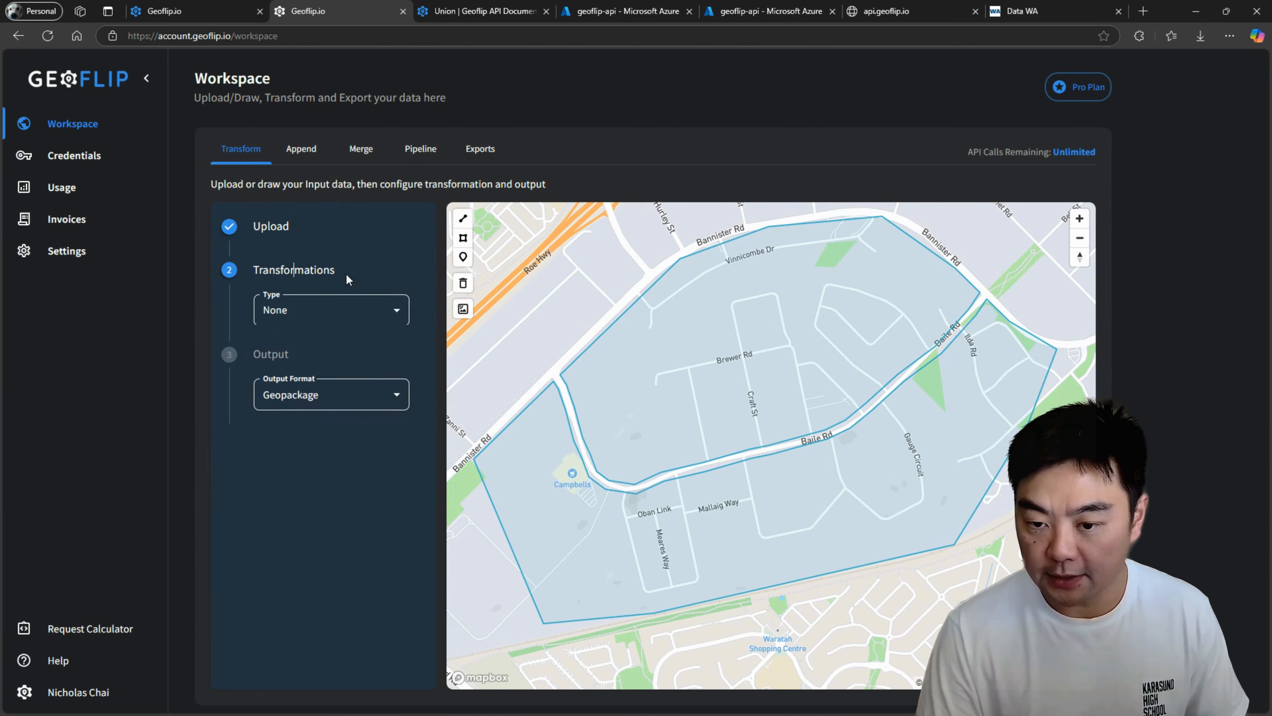
{"action": "left_click", "coordinate": [337, 311]}
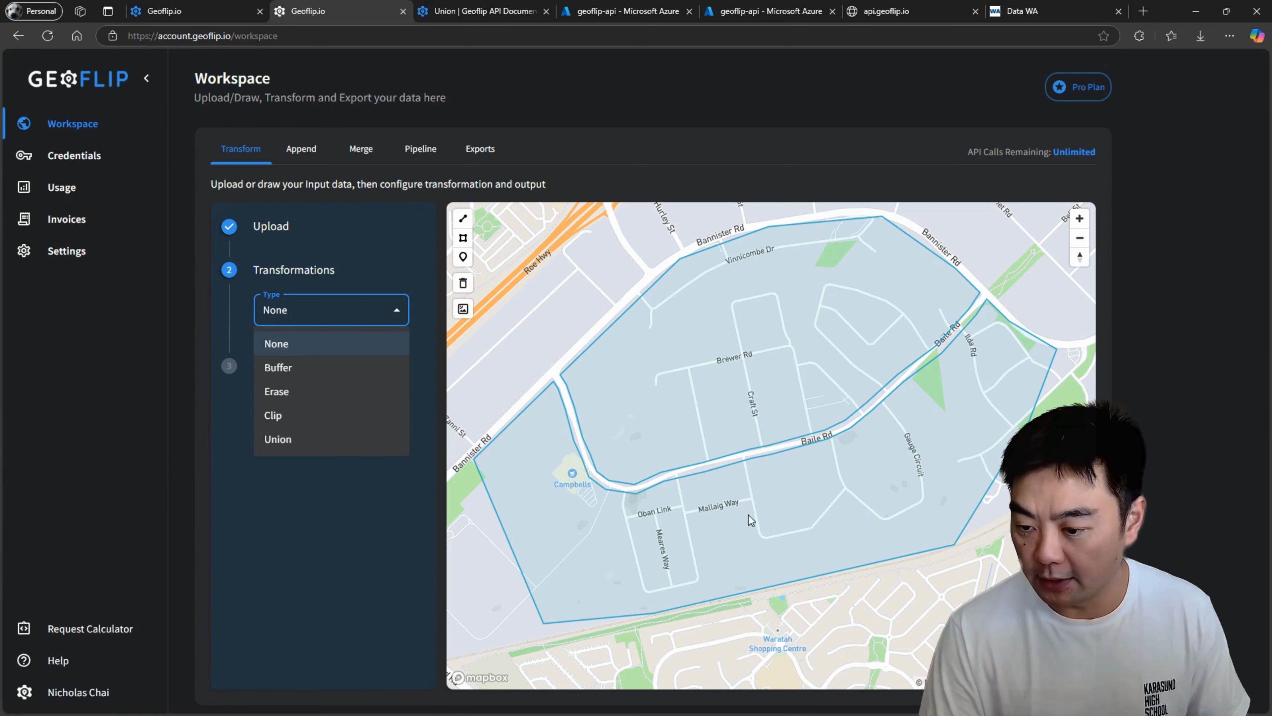
{"action": "left_click", "coordinate": [437, 462]}
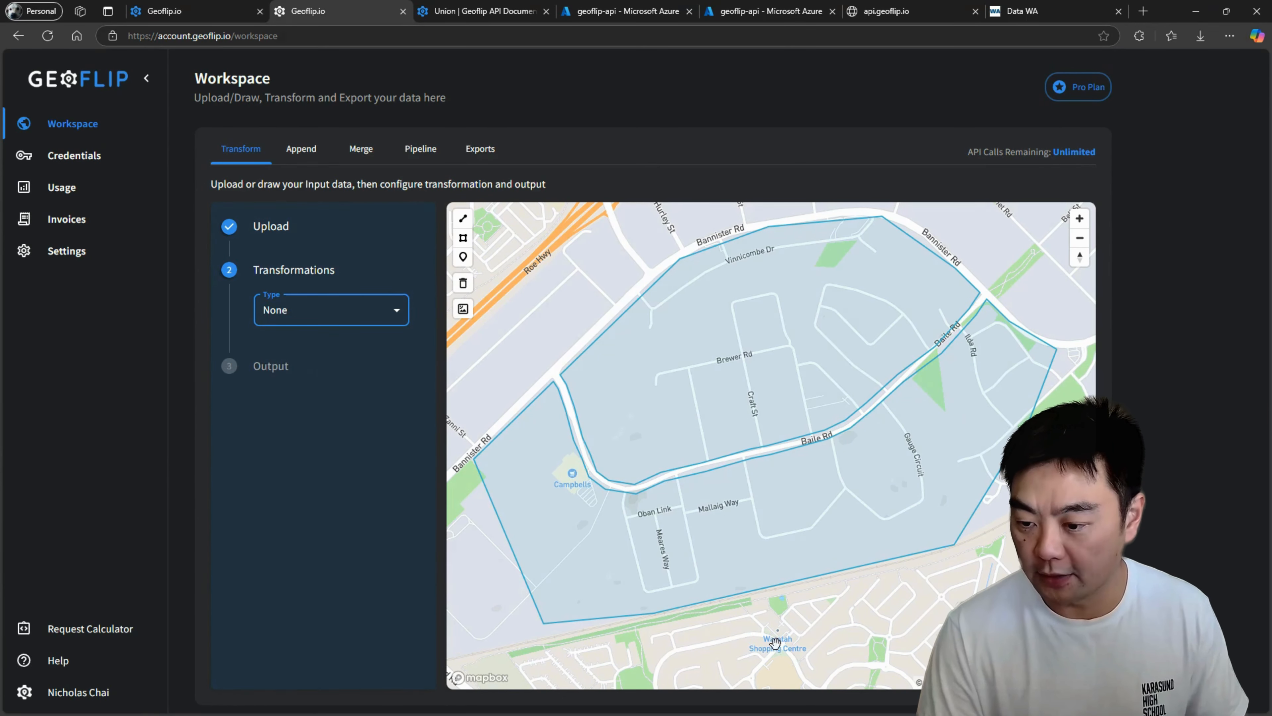
{"action": "scroll", "coordinate": [774, 642], "scroll_direction": "up", "scroll_amount": 3}
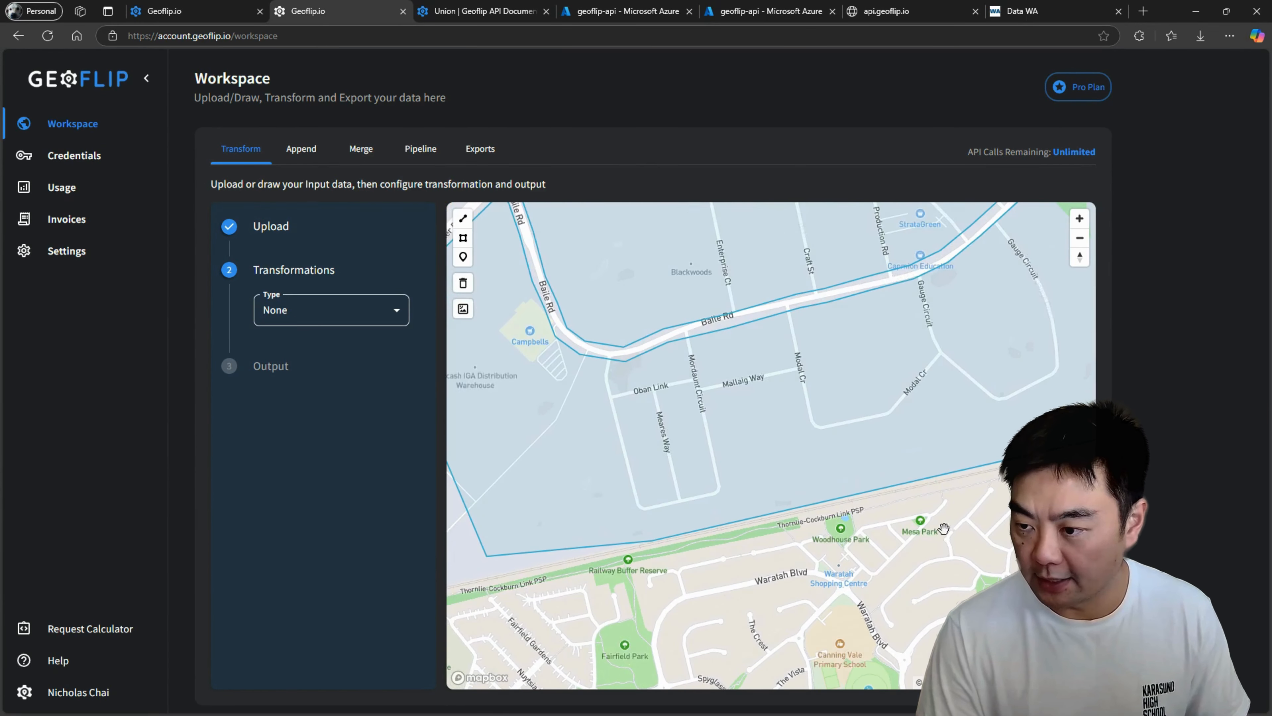
Clear the erased area polygons from the map around Baile Rd.
{"action": "left_click_drag", "start_coordinate": [944, 529], "coordinate": [878, 657]}
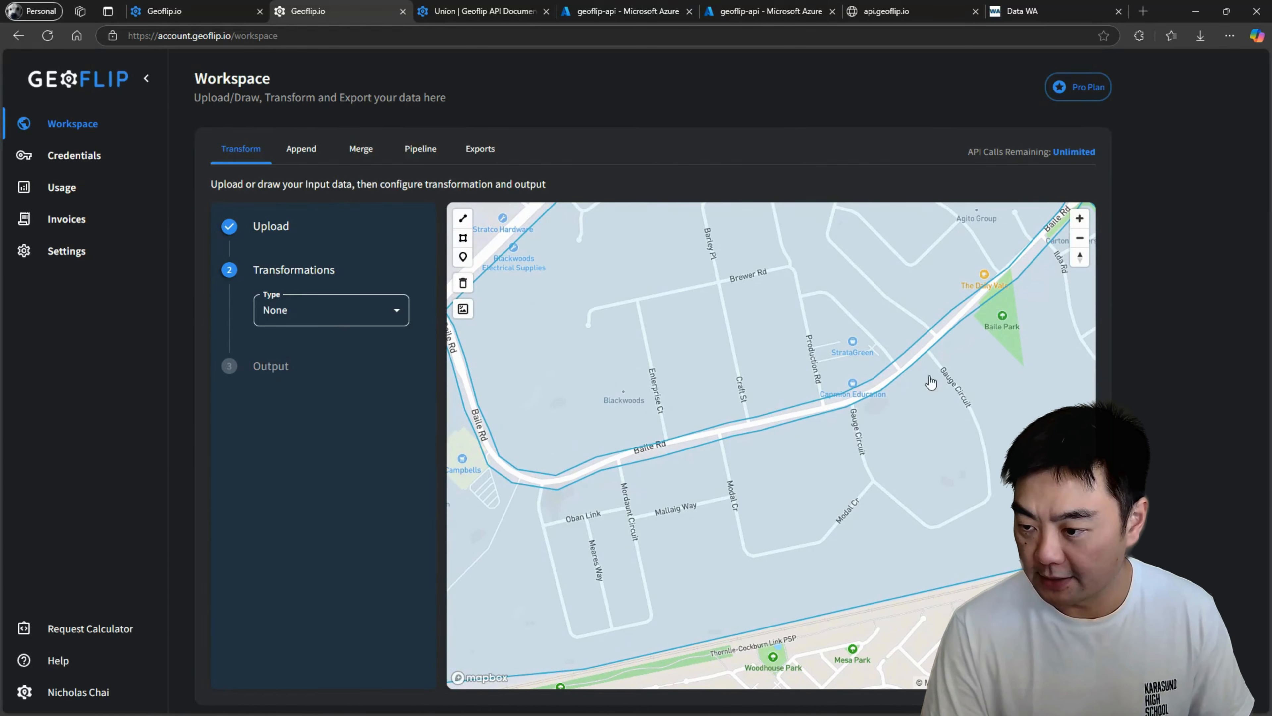
{"action": "left_click", "coordinate": [342, 323]}
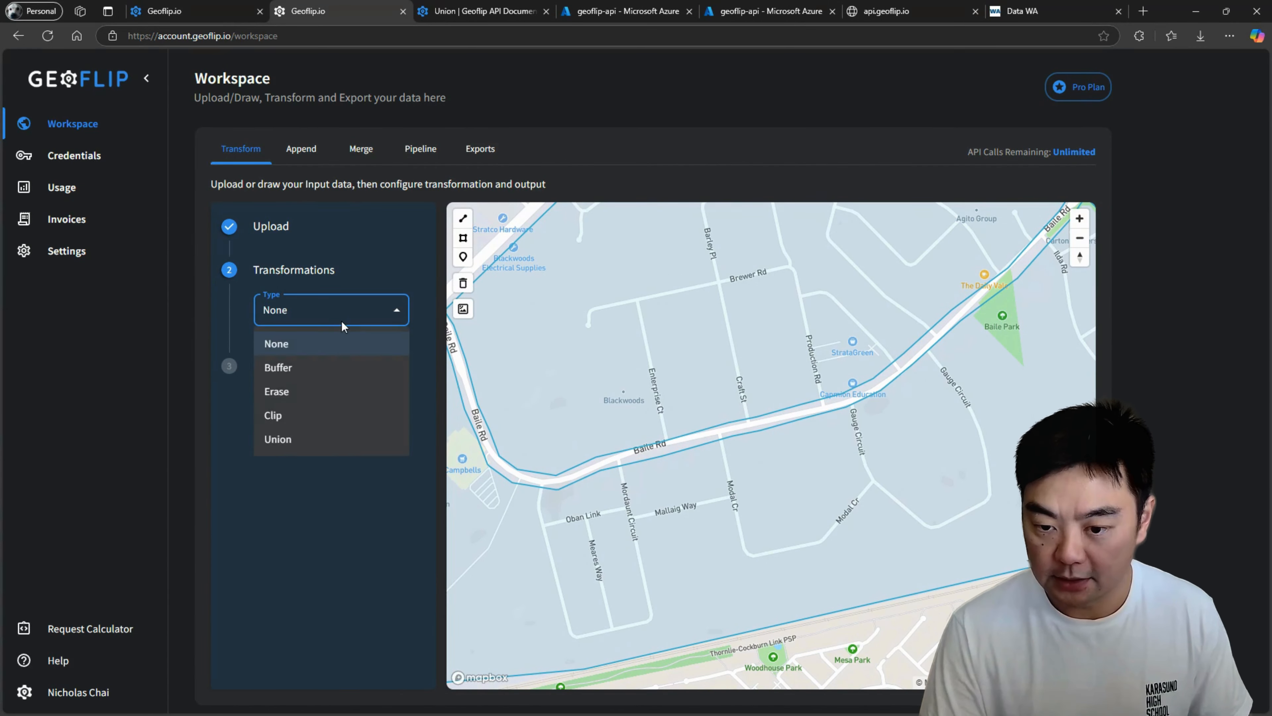
{"action": "left_click", "coordinate": [464, 240]}
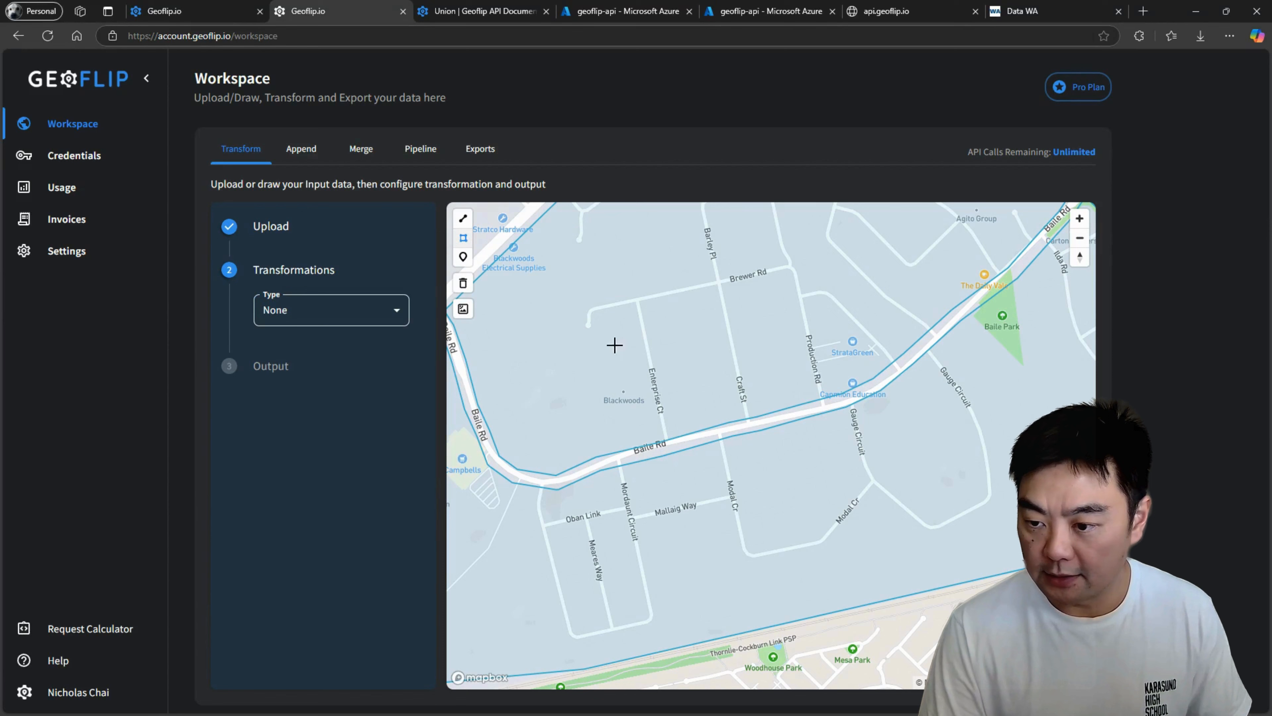
{"action": "left_click", "coordinate": [462, 287]}
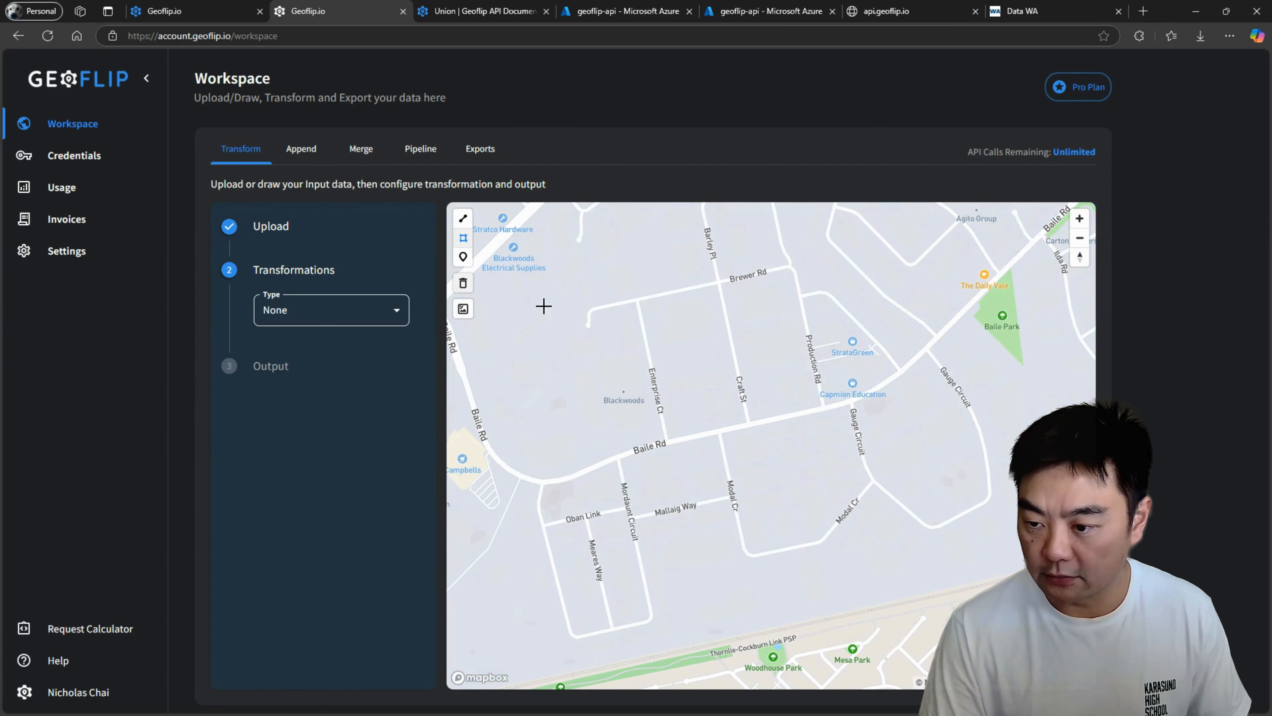
Draw a new area polygon spanning both sides of Baile Rd, from Brewer Rd south past Meares Way and east to Modal Cr.
{"action": "left_click_drag", "start_coordinate": [733, 283], "coordinate": [744, 279]}
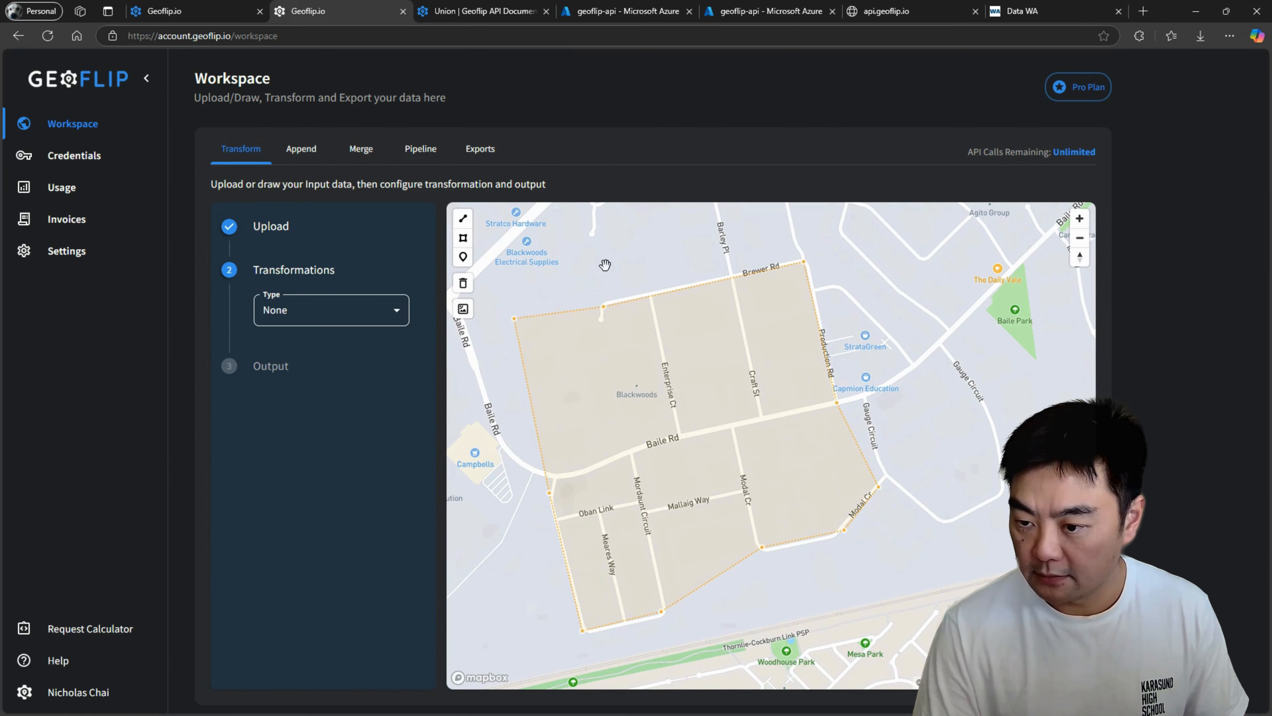
{"action": "left_click", "coordinate": [605, 265]}
{"action": "left_click_drag", "start_coordinate": [508, 461], "coordinate": [562, 442]}
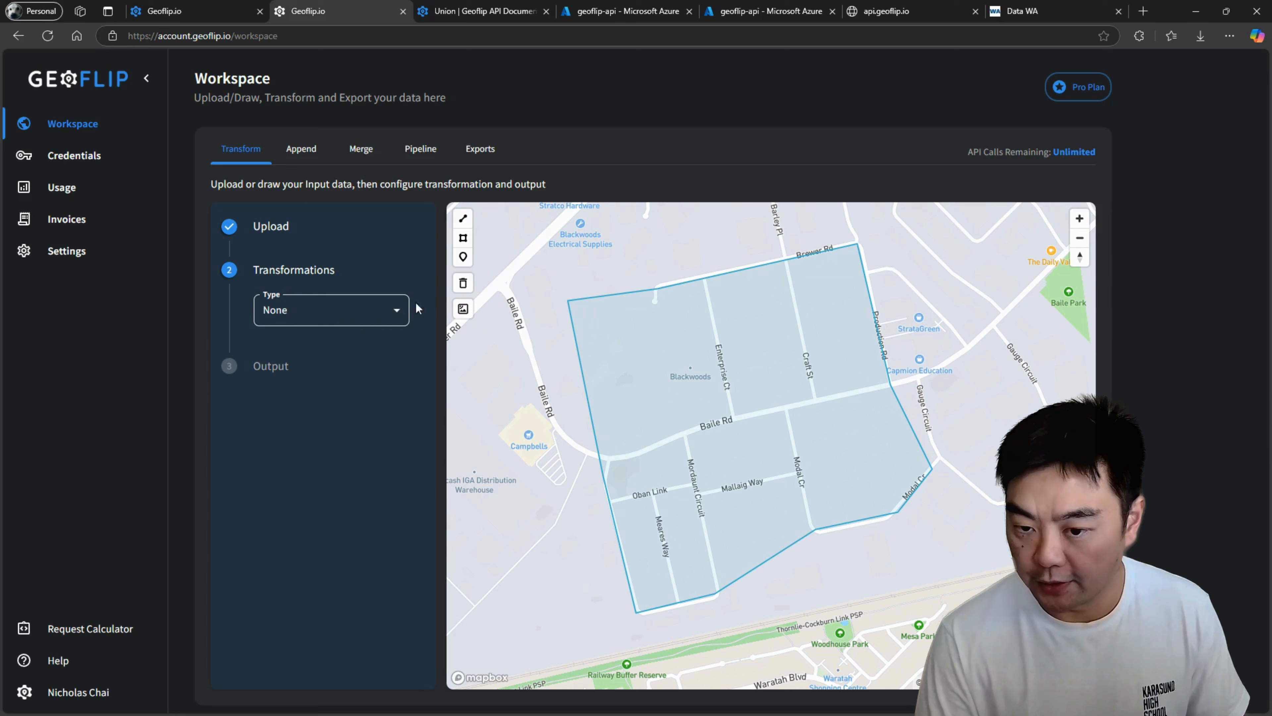
Set up a Clip transformation with Geopackage input and upload geoflip_2025-03-22T06-06-18-521Z.gpkg as the clip layer.
{"action": "left_click", "coordinate": [344, 323]}
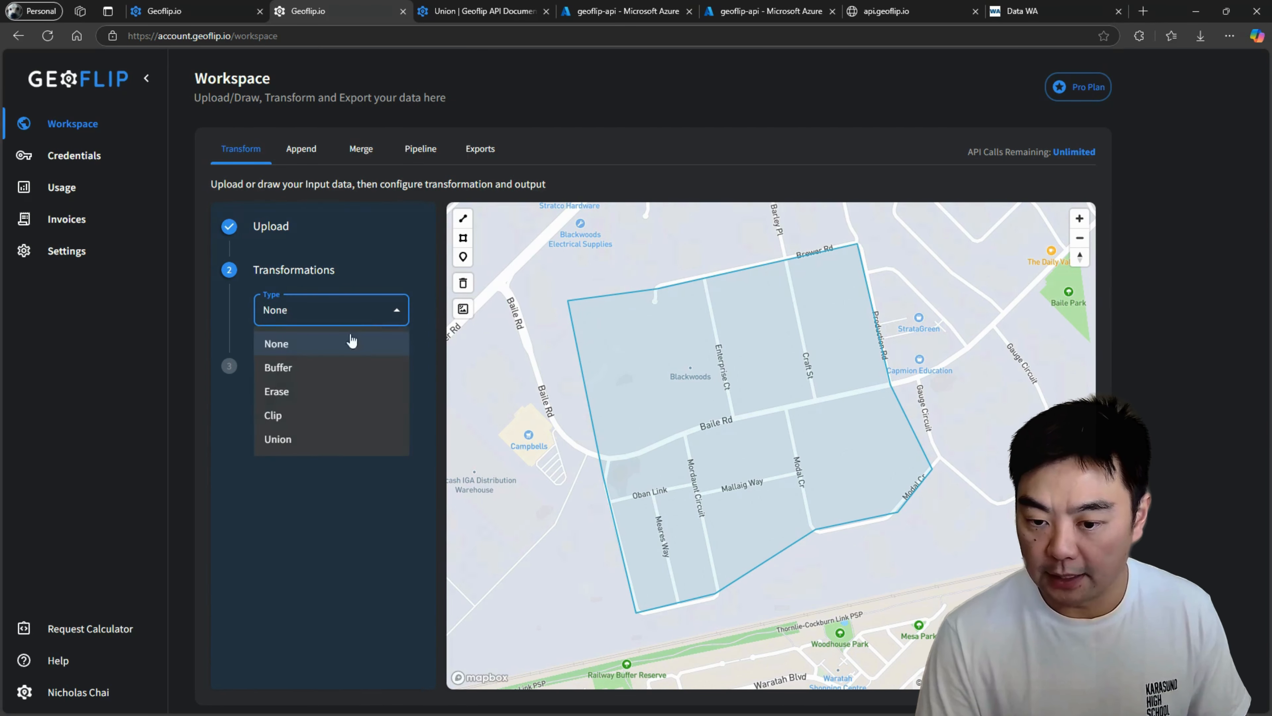
{"action": "left_click", "coordinate": [297, 426]}
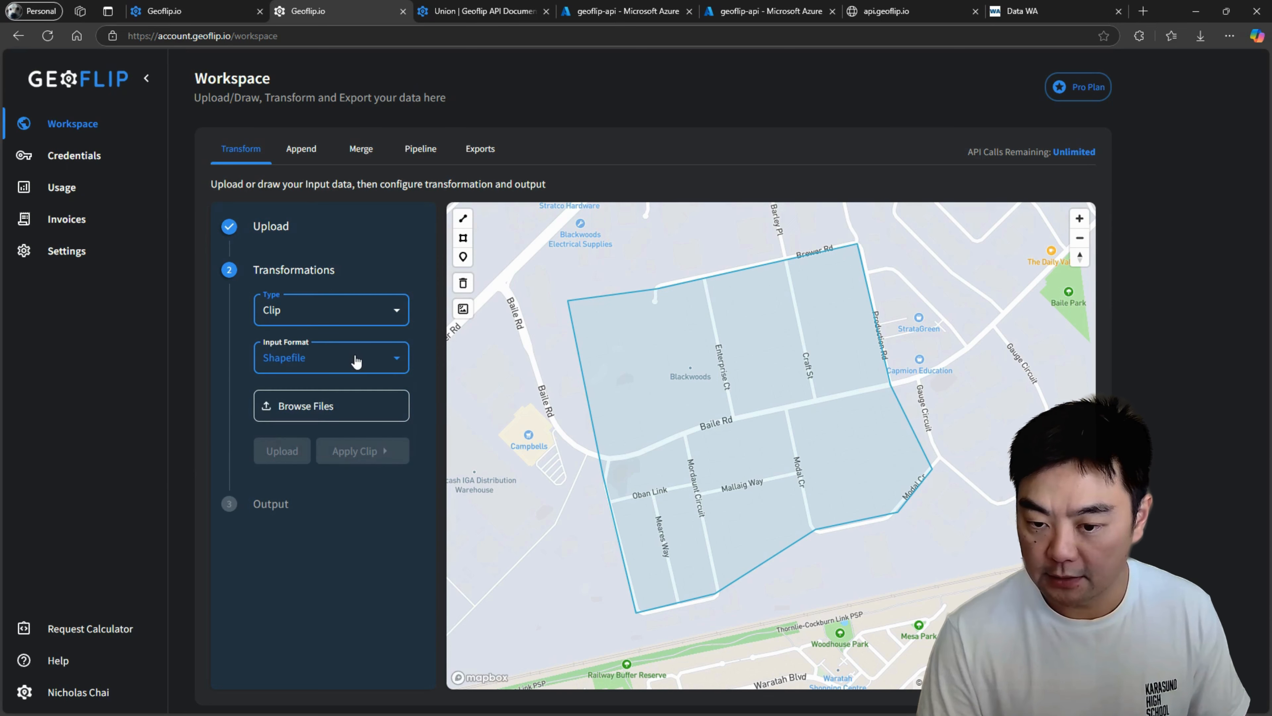
{"action": "left_click", "coordinate": [368, 362]}
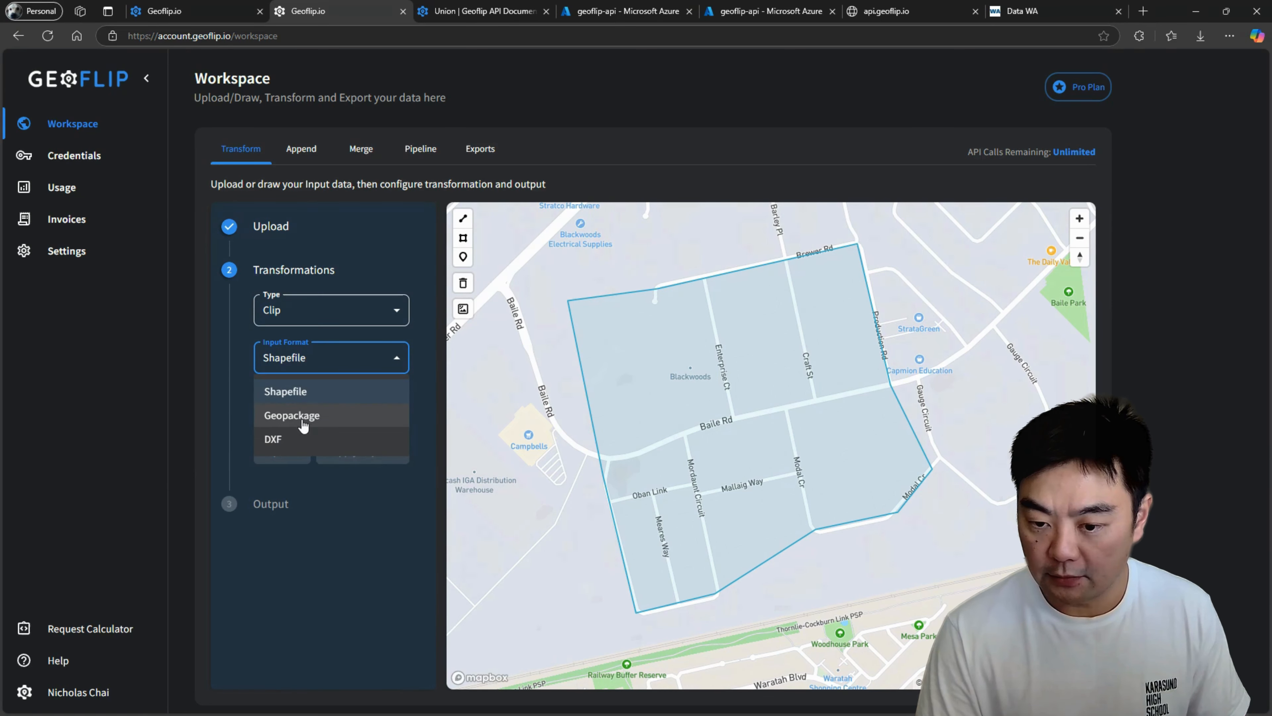
{"action": "left_click", "coordinate": [309, 422]}
{"action": "left_click", "coordinate": [345, 417]}
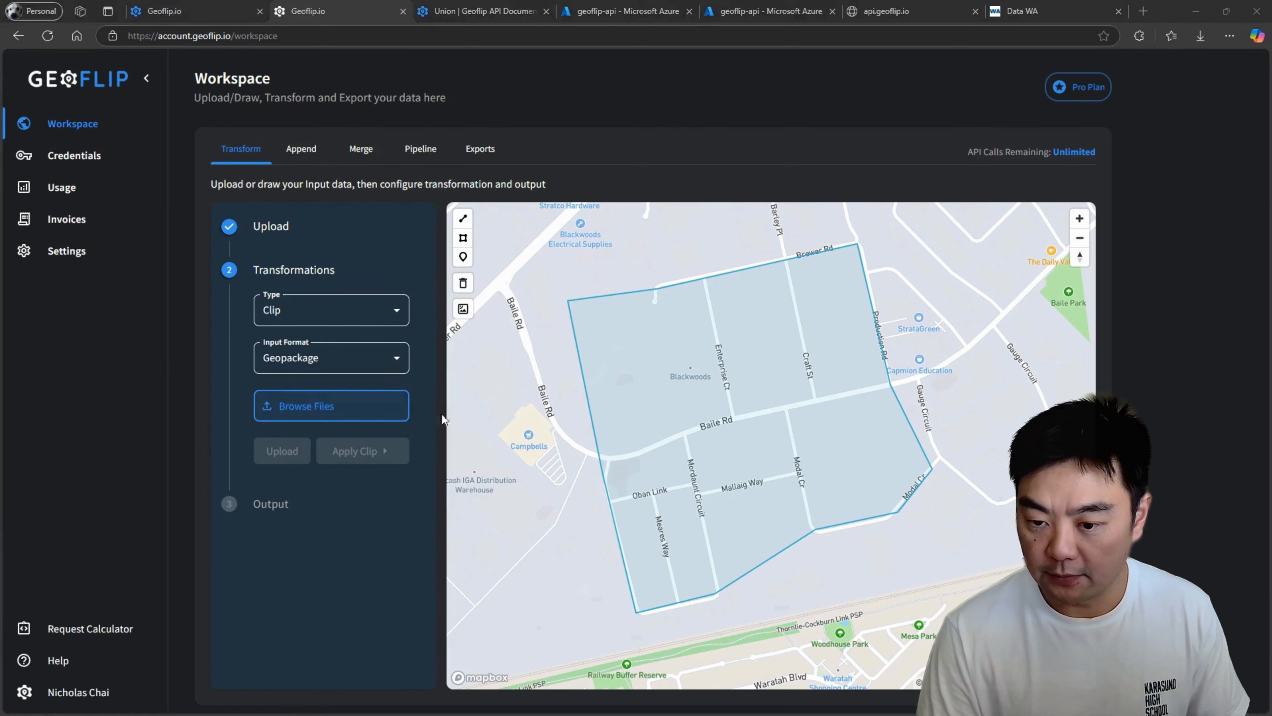
{"action": "left_click", "coordinate": [225, 111]}
{"action": "left_click", "coordinate": [701, 503]}
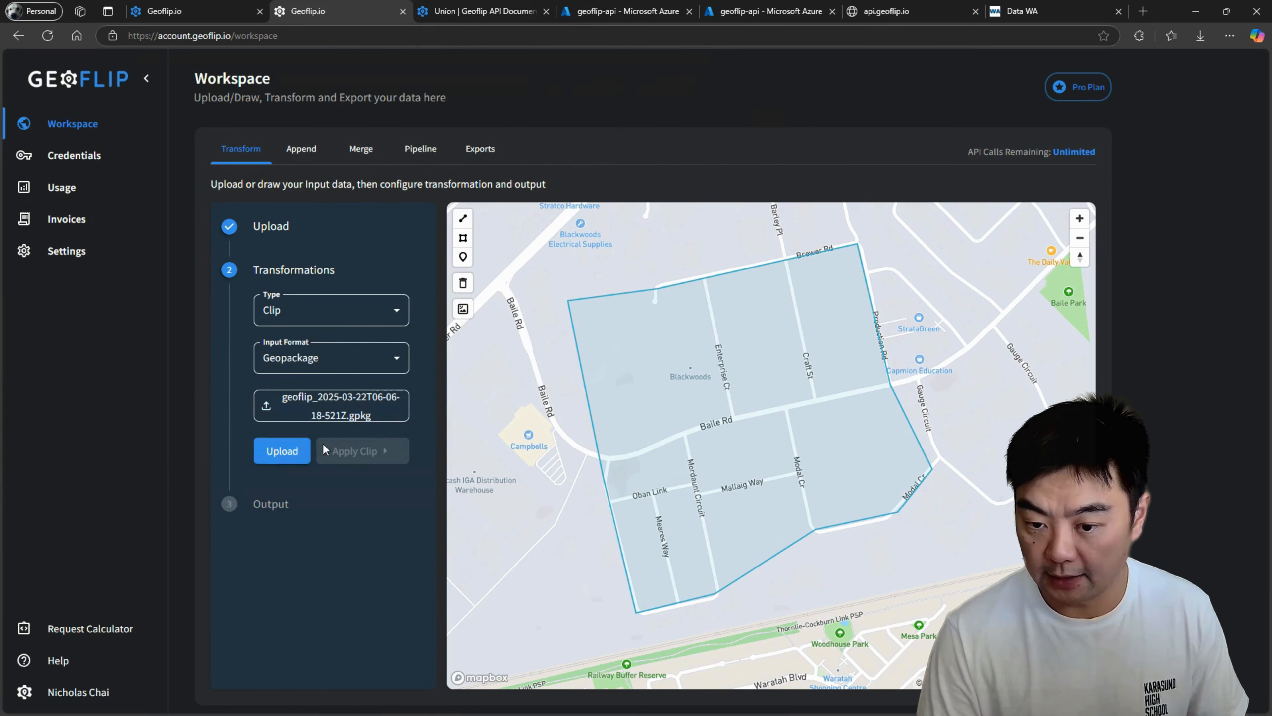
{"action": "left_click", "coordinate": [282, 451]}
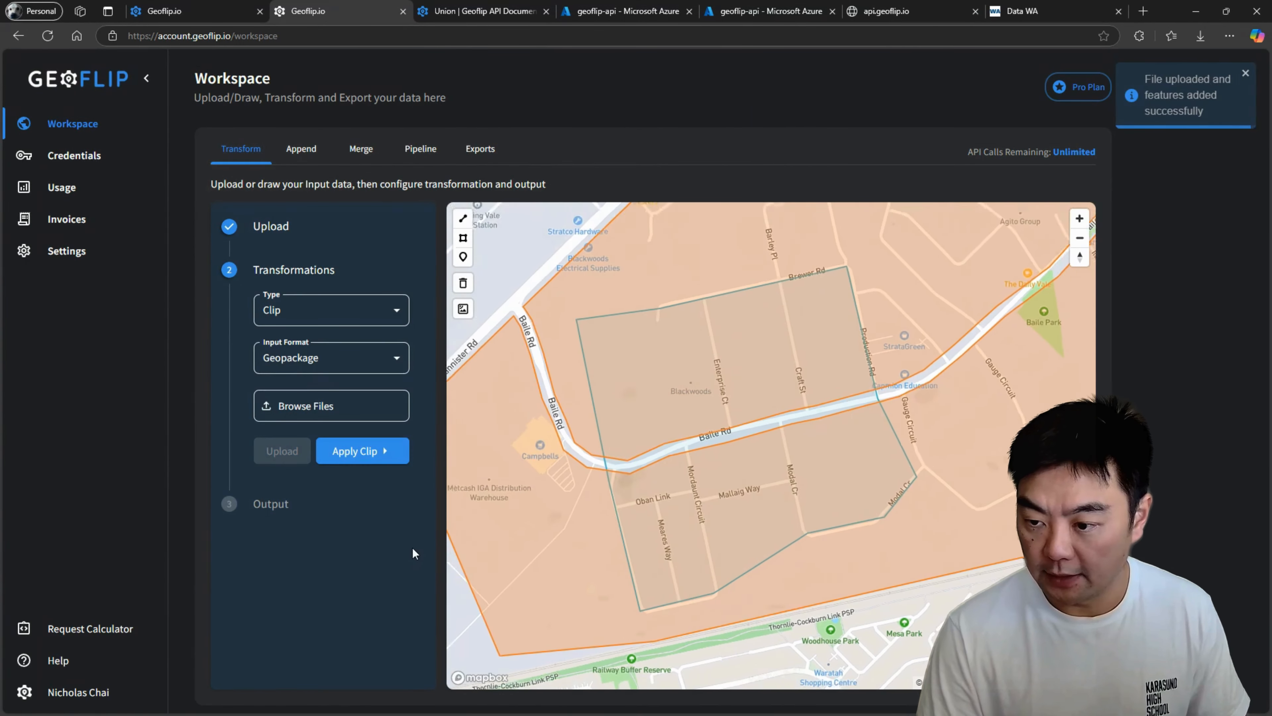
Apply the clip to the drawn area polygon and inspect the clipped shapes along Baile Rd.
{"action": "left_click", "coordinate": [379, 452]}
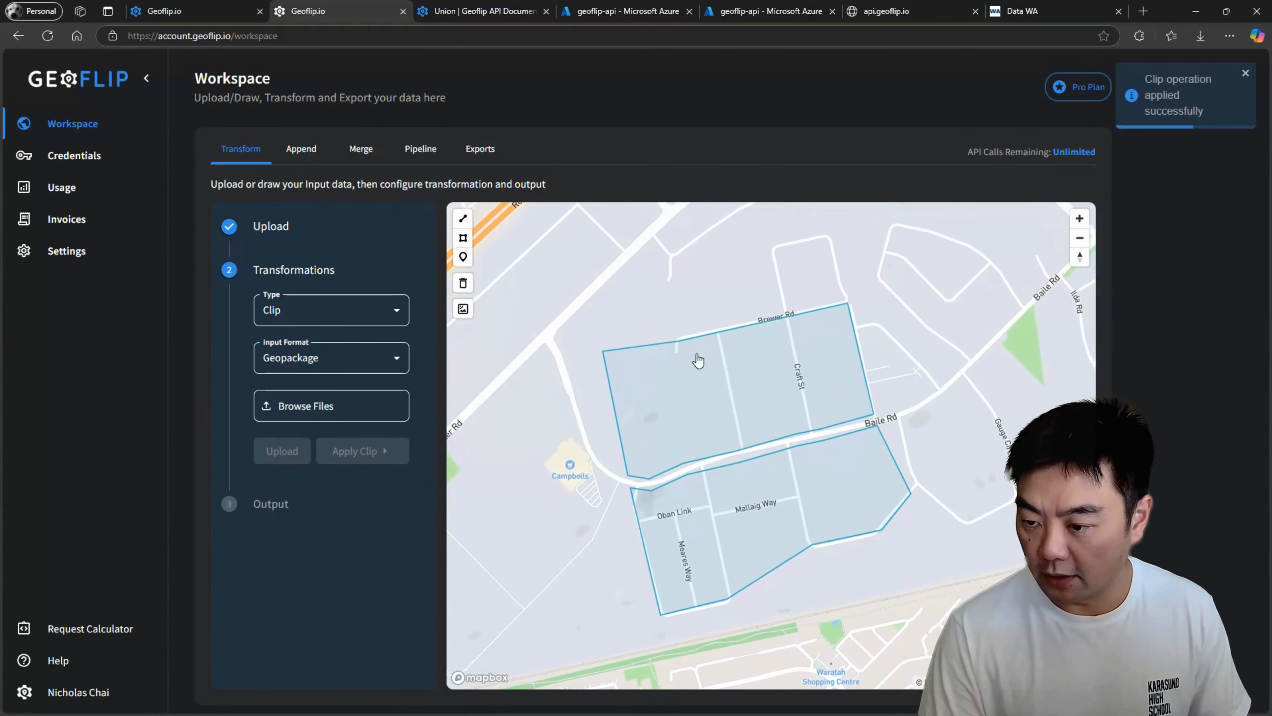
{"action": "left_click_drag", "start_coordinate": [976, 452], "coordinate": [985, 382]}
{"action": "scroll", "coordinate": [951, 330], "scroll_direction": "up", "scroll_amount": 2}
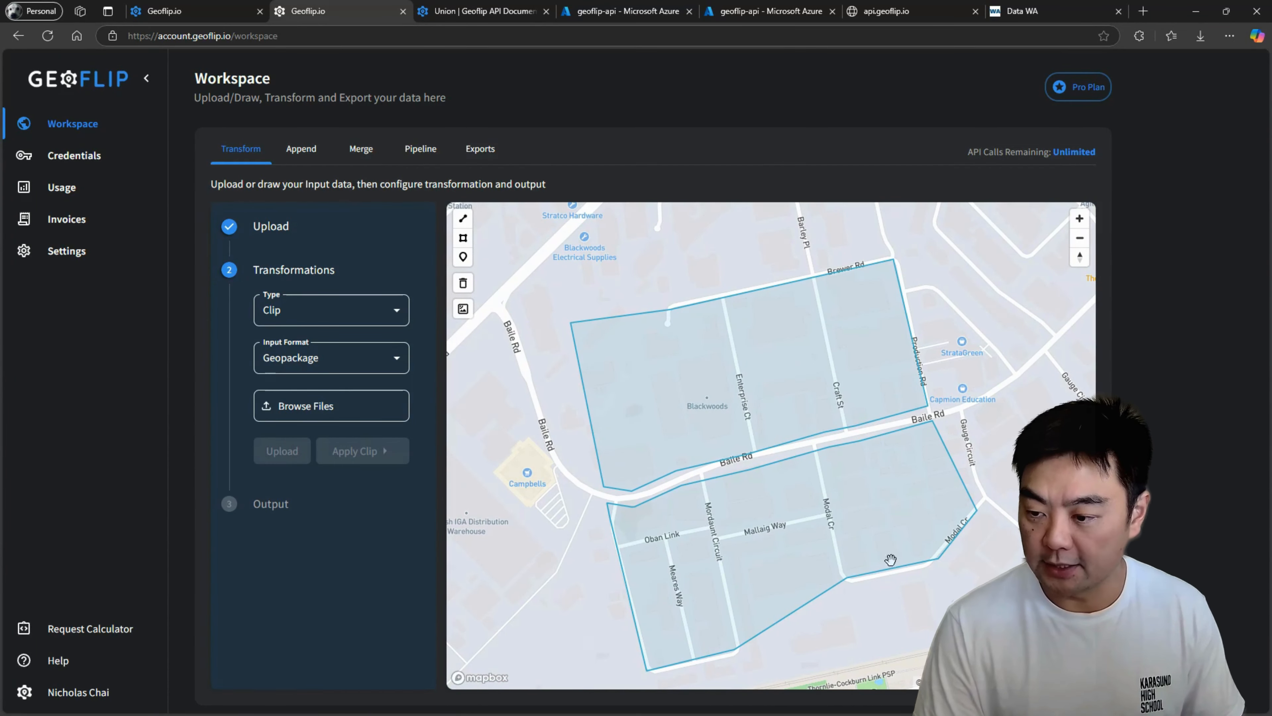
{"action": "scroll", "coordinate": [986, 382], "scroll_direction": "down", "scroll_amount": 2}
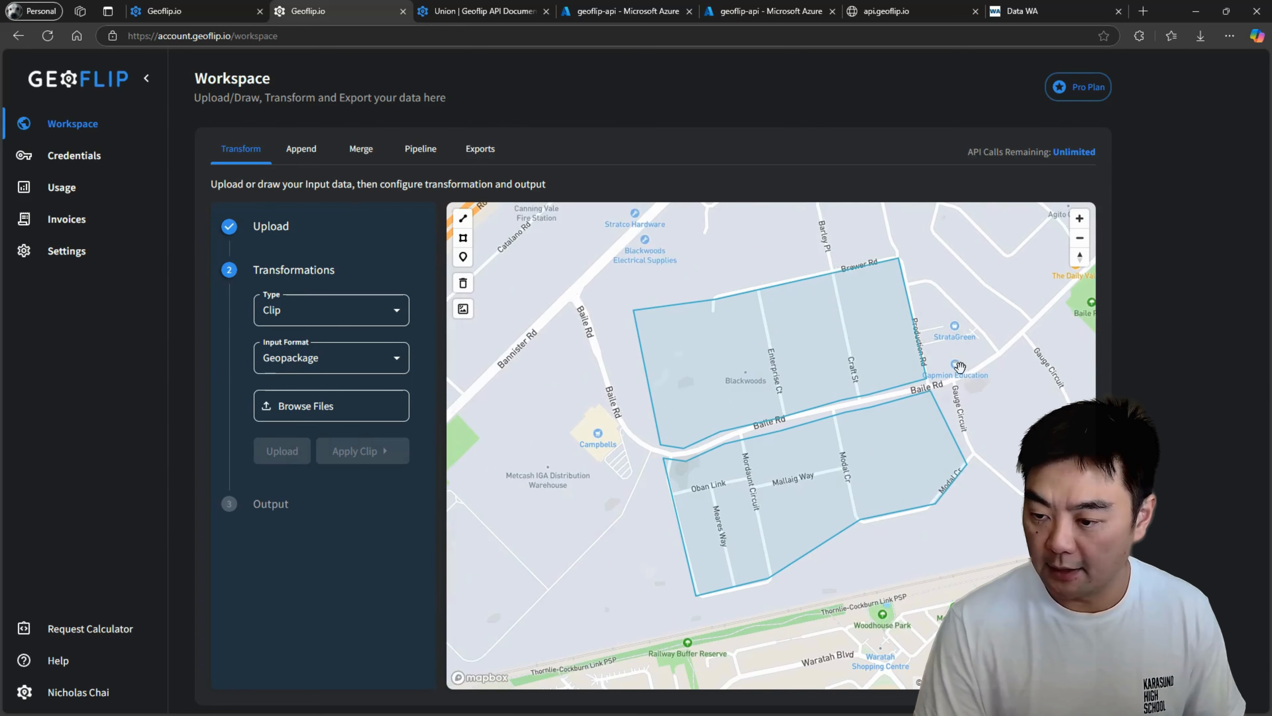
Apply a 40 meter Buffer transformation to the clipped polygons.
{"action": "left_click", "coordinate": [333, 315]}
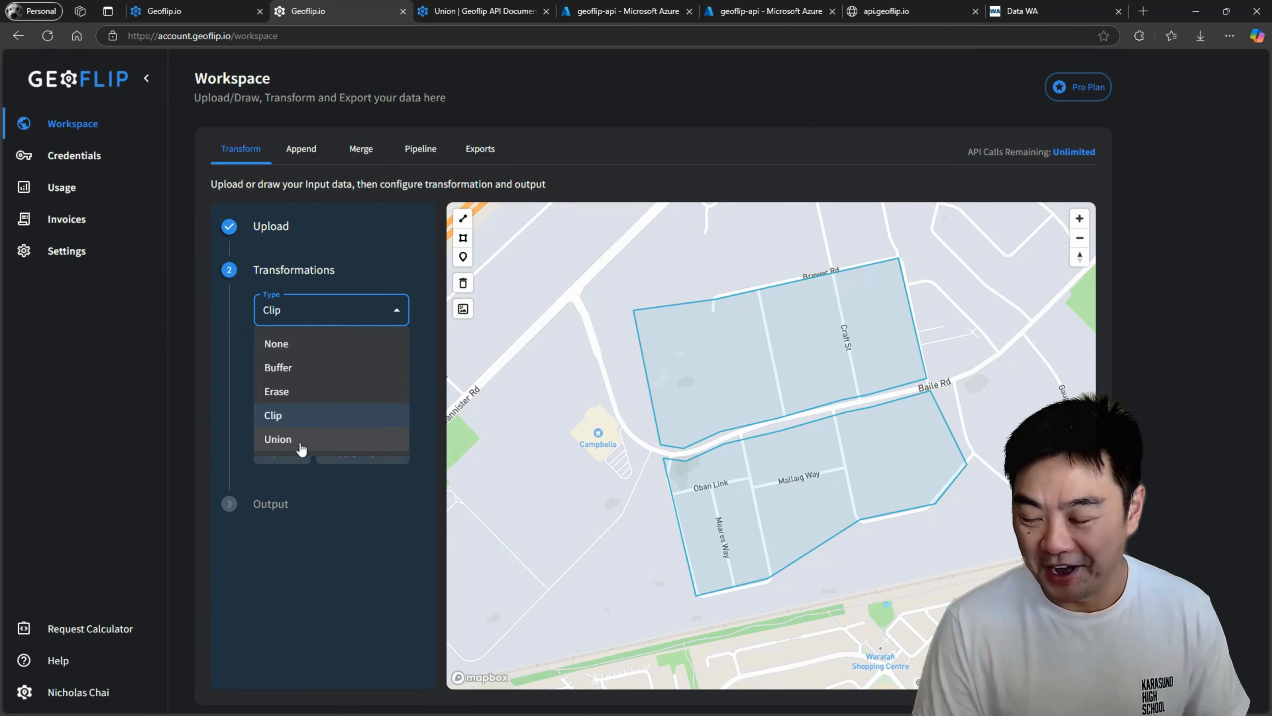
{"action": "left_click", "coordinate": [369, 542]}
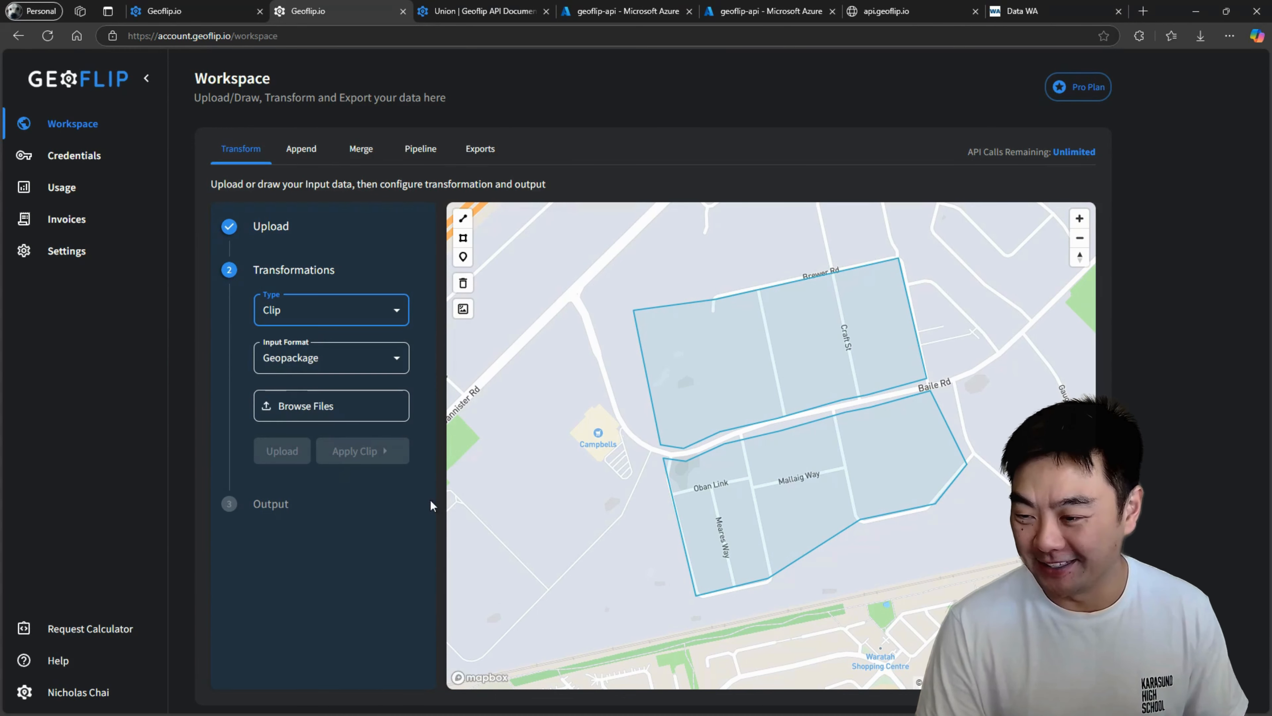
{"action": "left_click", "coordinate": [371, 315]}
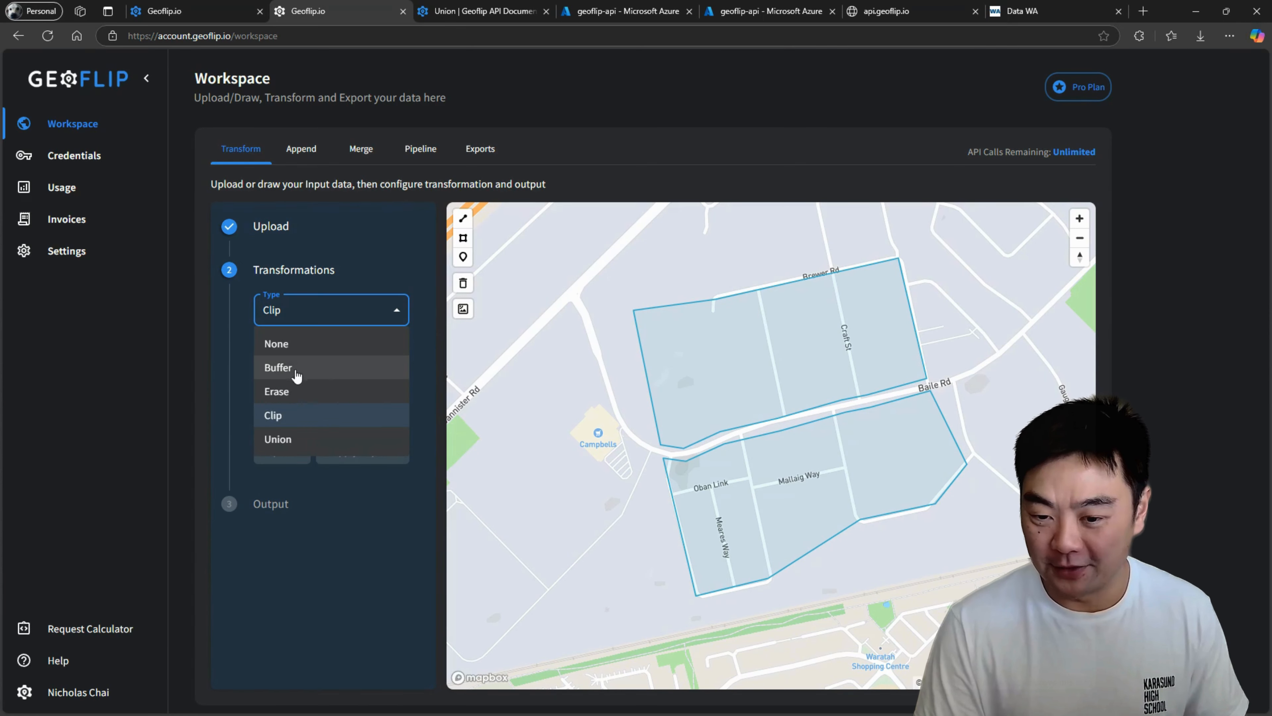
{"action": "left_click", "coordinate": [285, 370]}
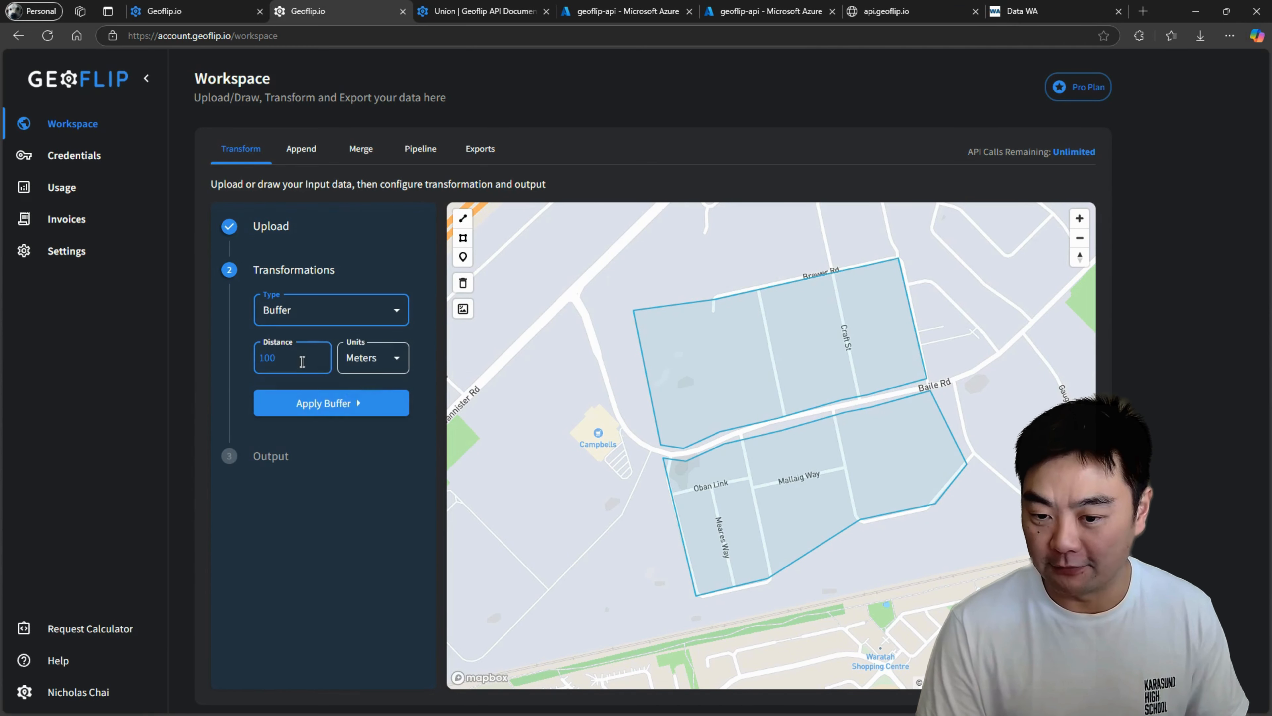
{"action": "key", "text": "Tab"}
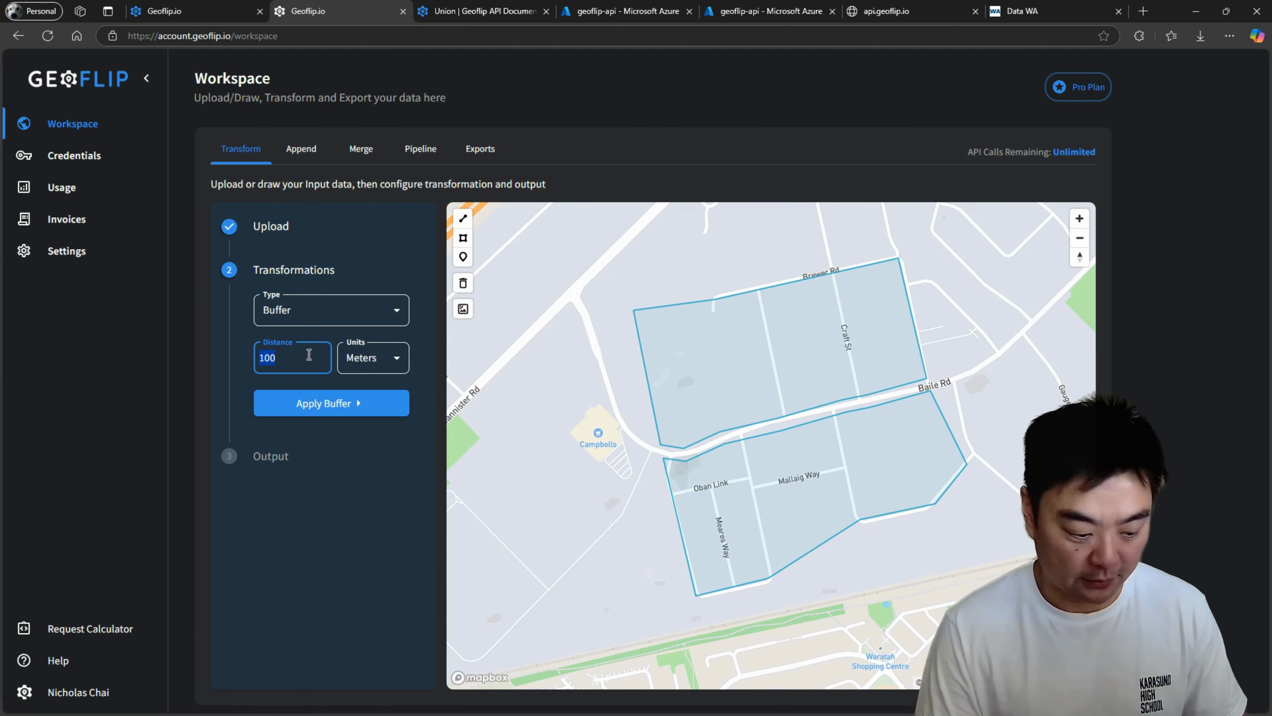
{"action": "left_click", "coordinate": [371, 396]}
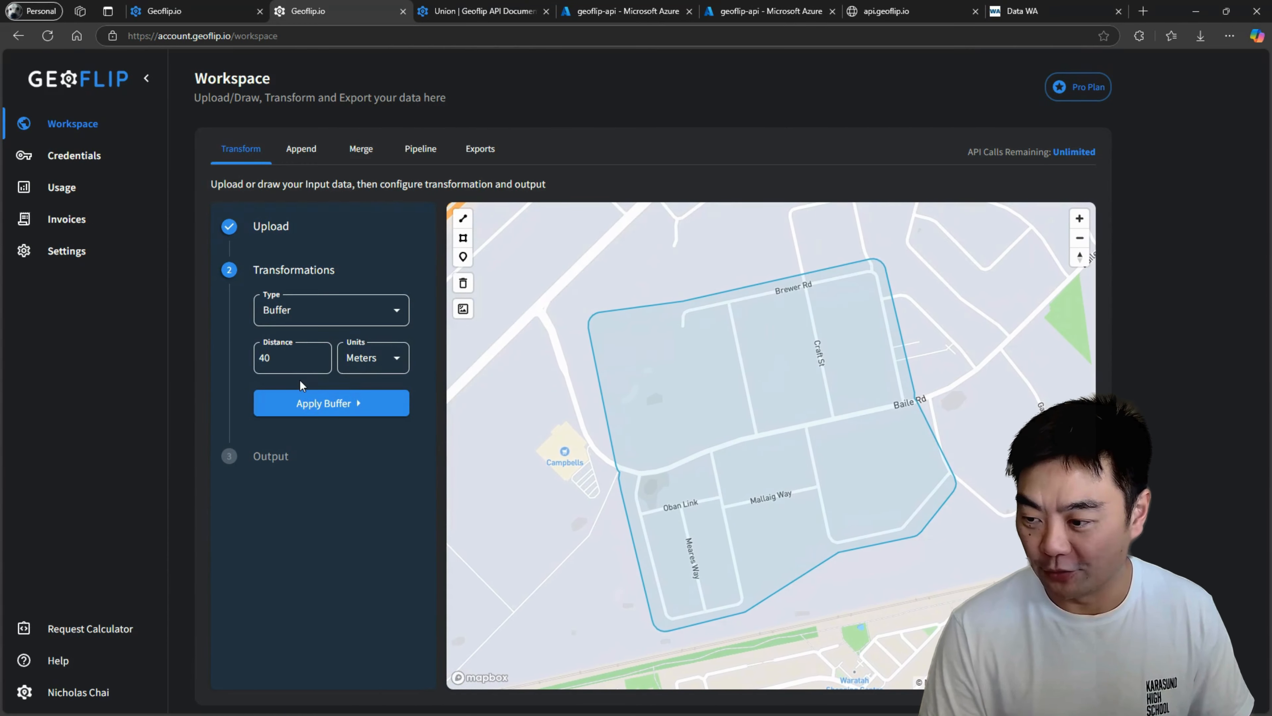
Draw a polygon around Gauge Circuit overlapping the buffered area's east side, and combine the two shapes with the Union transformation.
{"action": "left_click_drag", "start_coordinate": [1002, 321], "coordinate": [759, 329]}
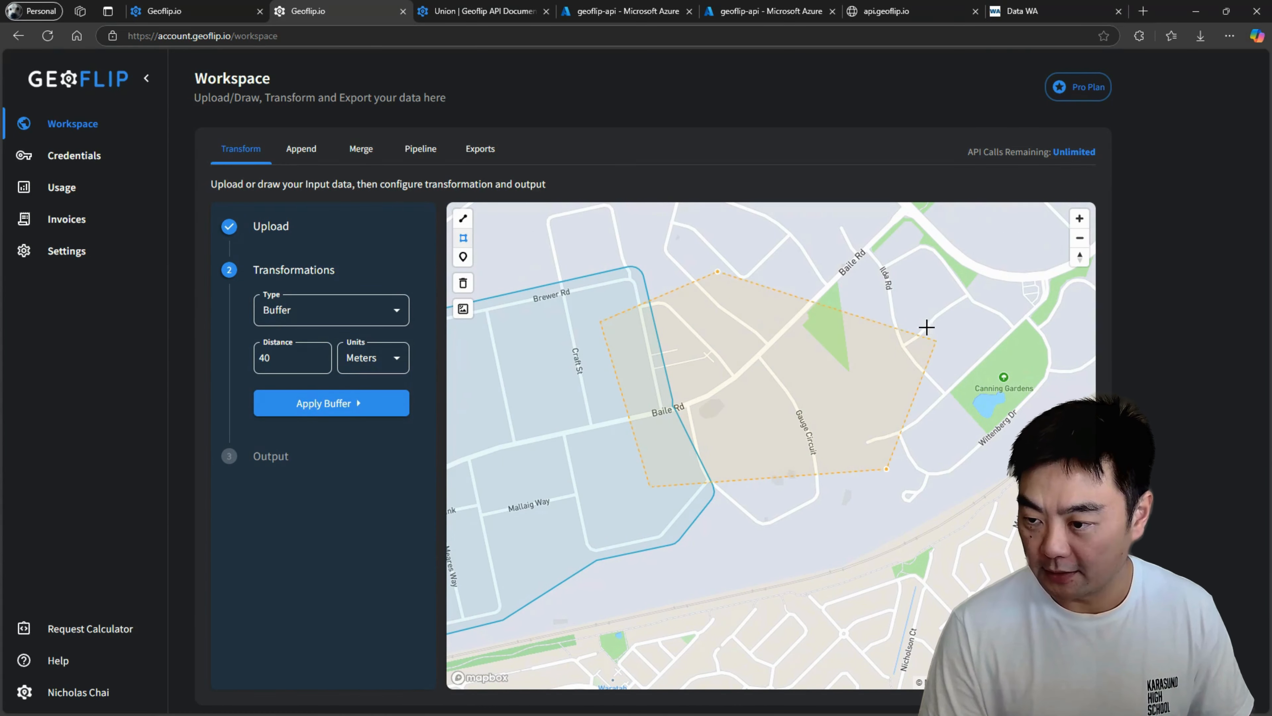
{"action": "double_click", "coordinate": [857, 240]}
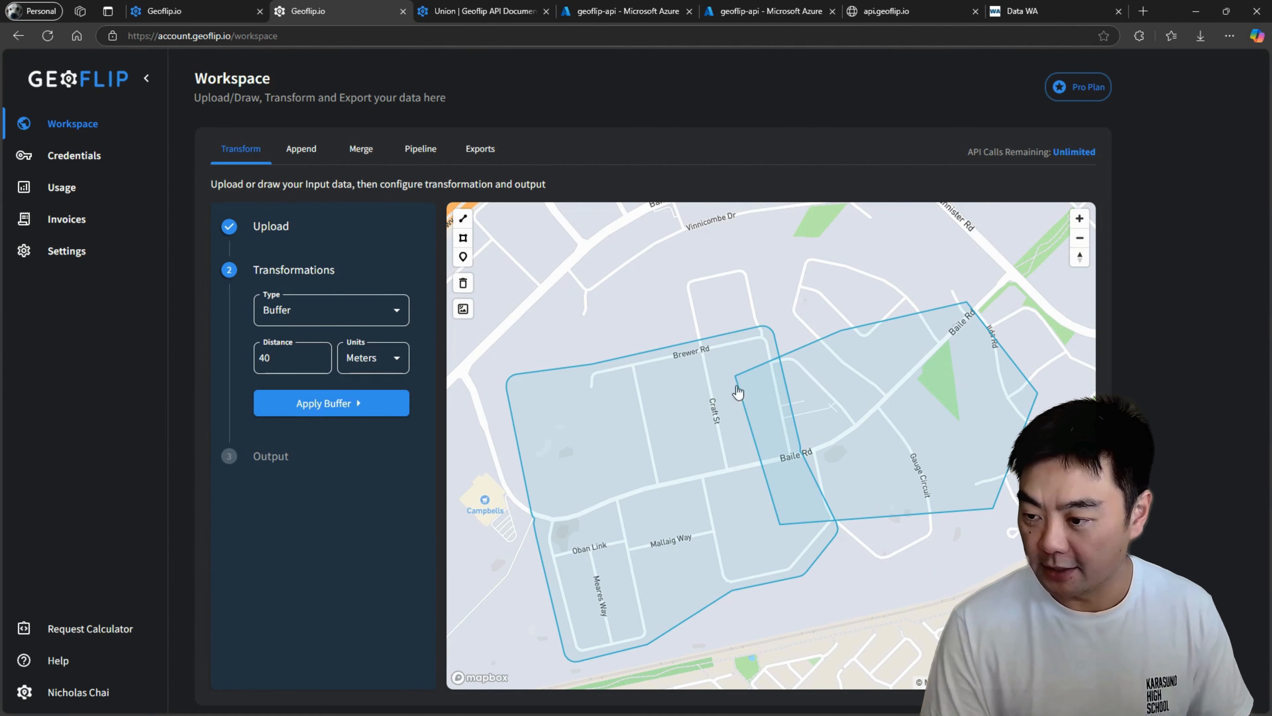
{"action": "left_click", "coordinate": [312, 309]}
{"action": "left_click", "coordinate": [304, 438]}
{"action": "left_click", "coordinate": [361, 367]}
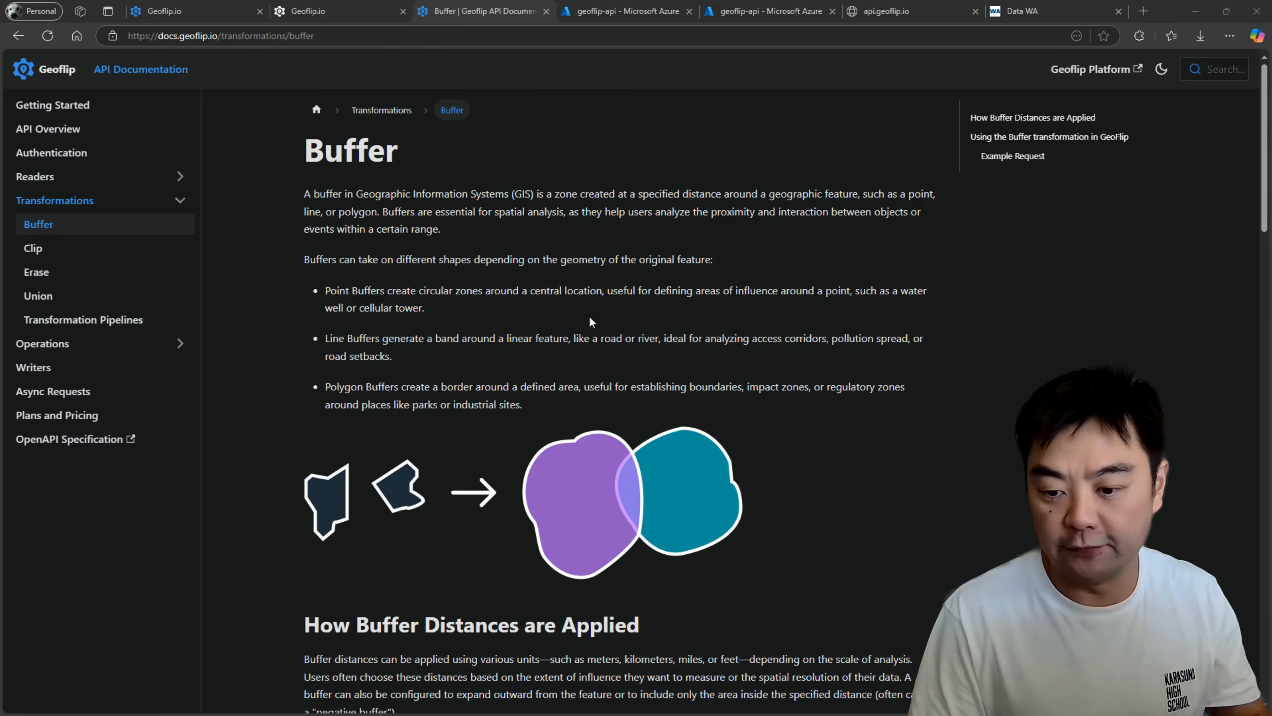
Read the Buffer transformation page of the API documentation through to the sample GeoJSON payload, and point out the documentation site's address.
{"action": "scroll", "coordinate": [590, 307], "scroll_direction": "down", "scroll_amount": 6}
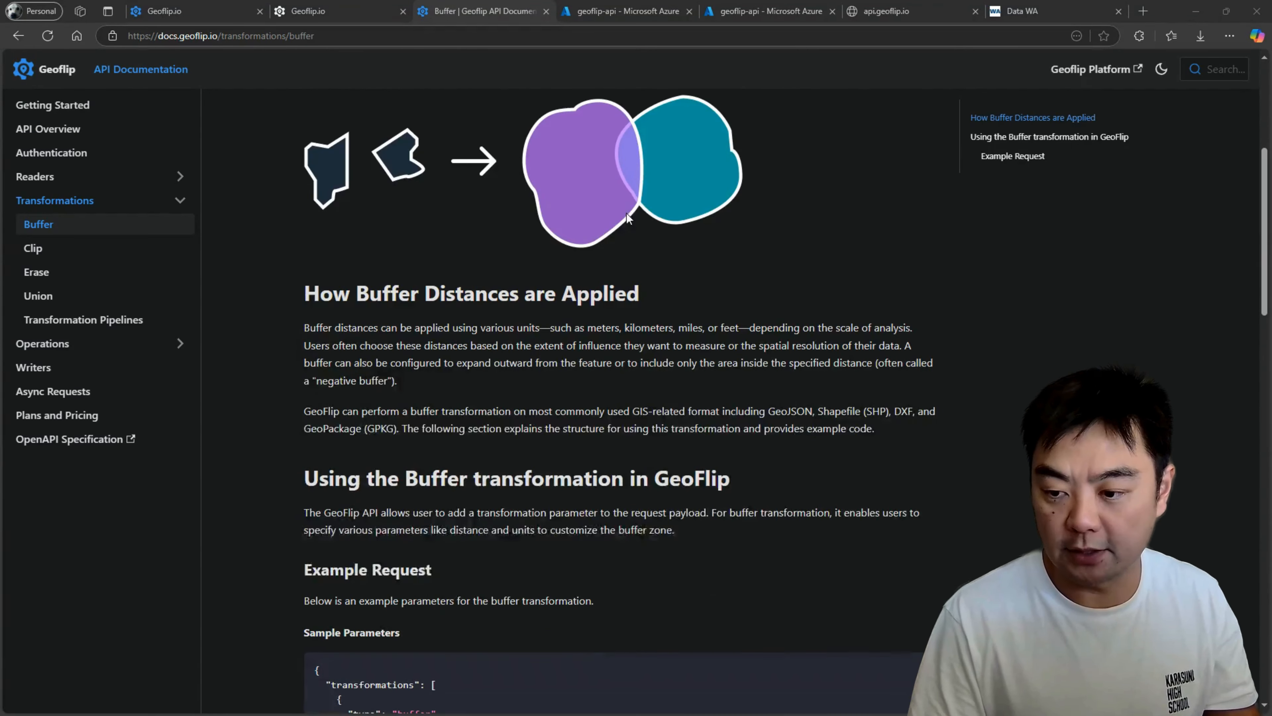
{"action": "scroll", "coordinate": [562, 185], "scroll_direction": "down", "scroll_amount": 6}
{"action": "scroll", "coordinate": [681, 218], "scroll_direction": "down", "scroll_amount": 4}
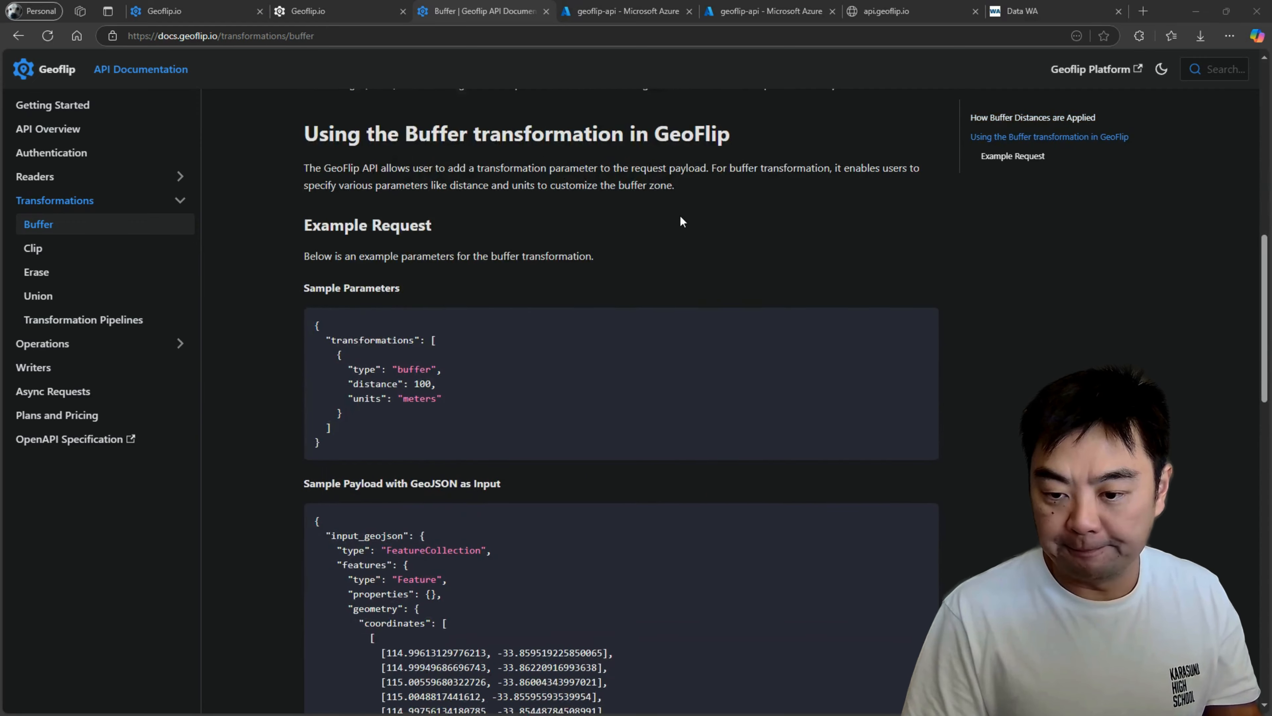
{"action": "scroll", "coordinate": [684, 223], "scroll_direction": "up", "scroll_amount": 5}
{"action": "scroll", "coordinate": [681, 233], "scroll_direction": "up", "scroll_amount": 5}
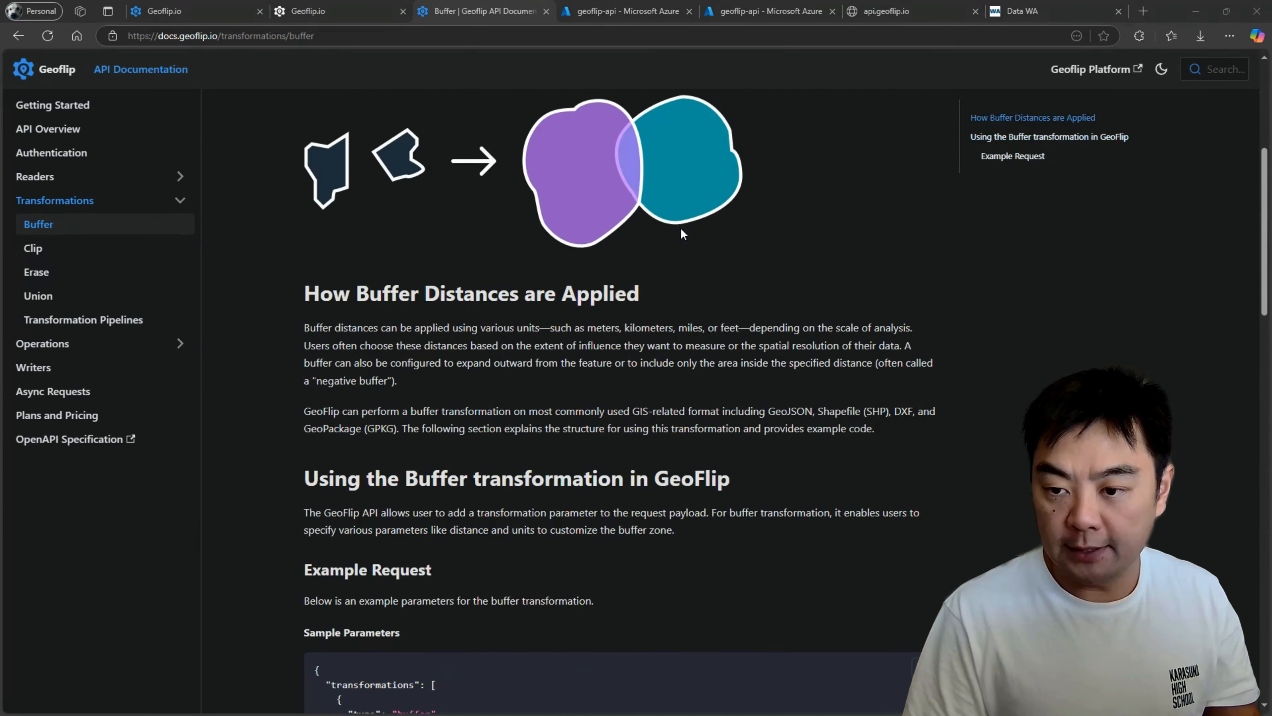
{"action": "scroll", "coordinate": [660, 261], "scroll_direction": "down", "scroll_amount": 6}
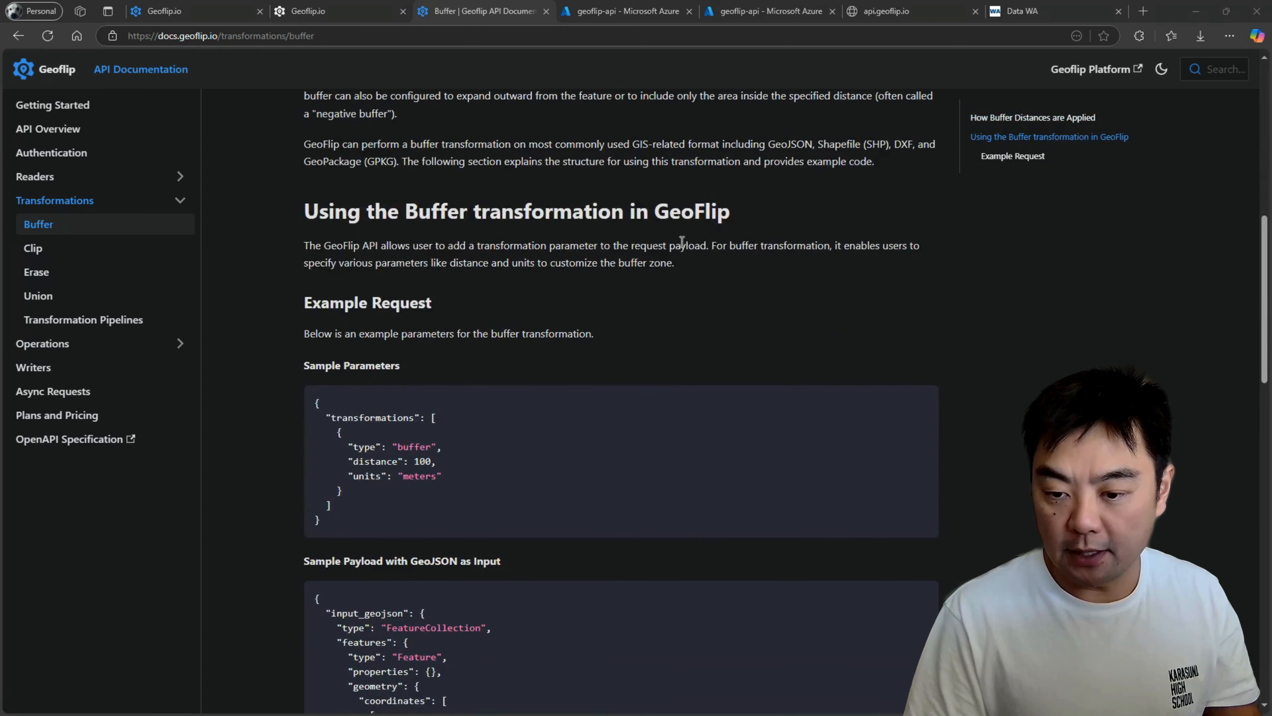
{"action": "scroll", "coordinate": [682, 225], "scroll_direction": "down", "scroll_amount": 4}
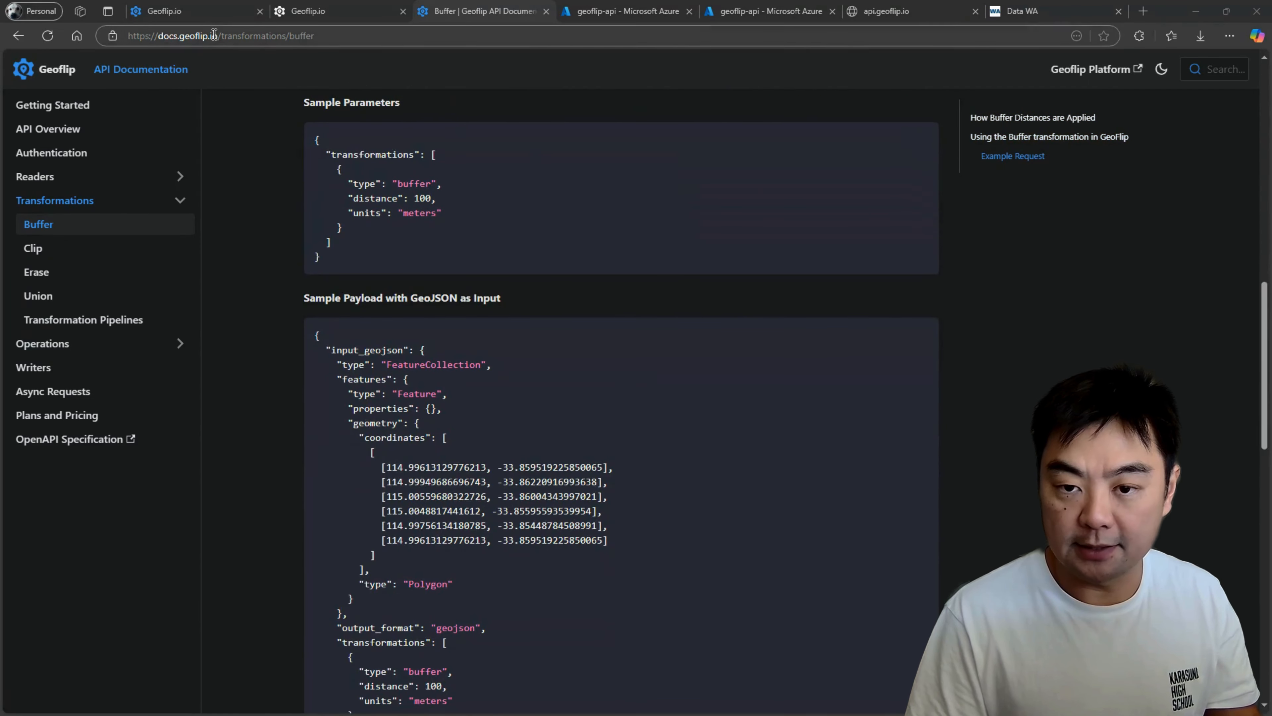
{"action": "left_click_drag", "start_coordinate": [217, 35], "coordinate": [129, 35]}
{"action": "left_click", "coordinate": [594, 169]}
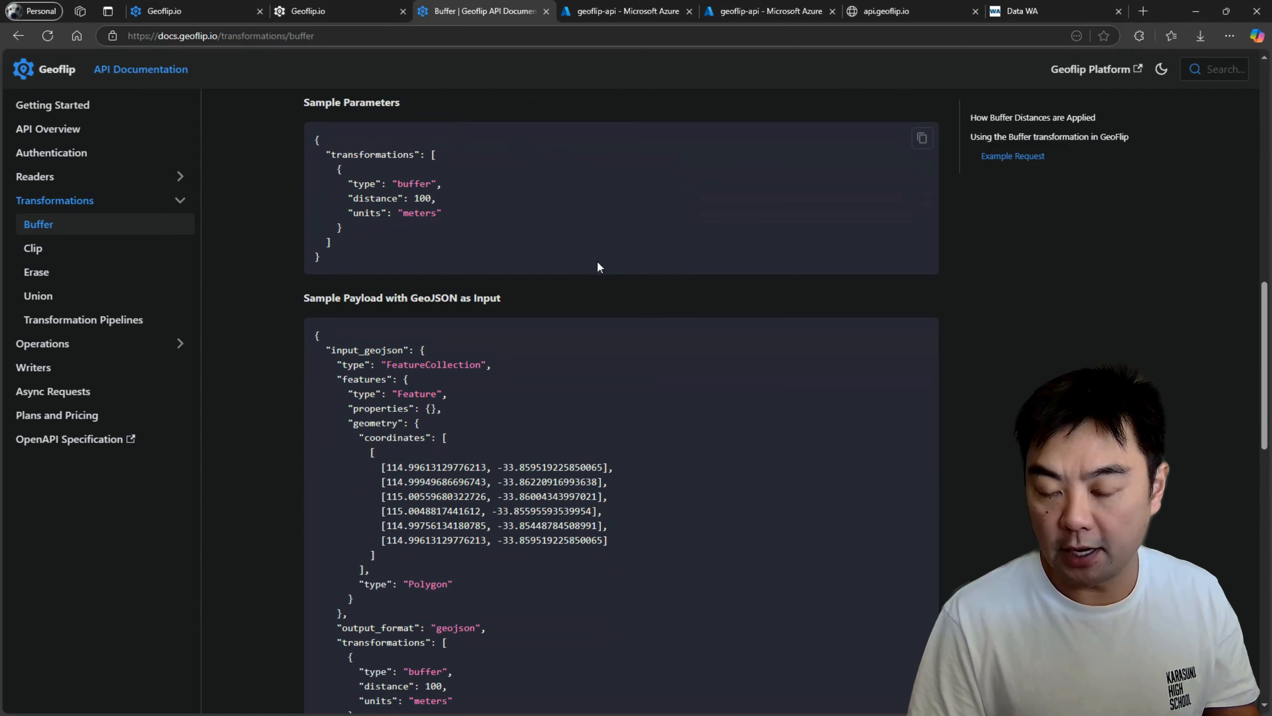
Examine the buffer example's sample parameters, highlighting the transformations array and the buffer object inside it.
{"action": "scroll", "coordinate": [557, 288], "scroll_direction": "up", "scroll_amount": 3}
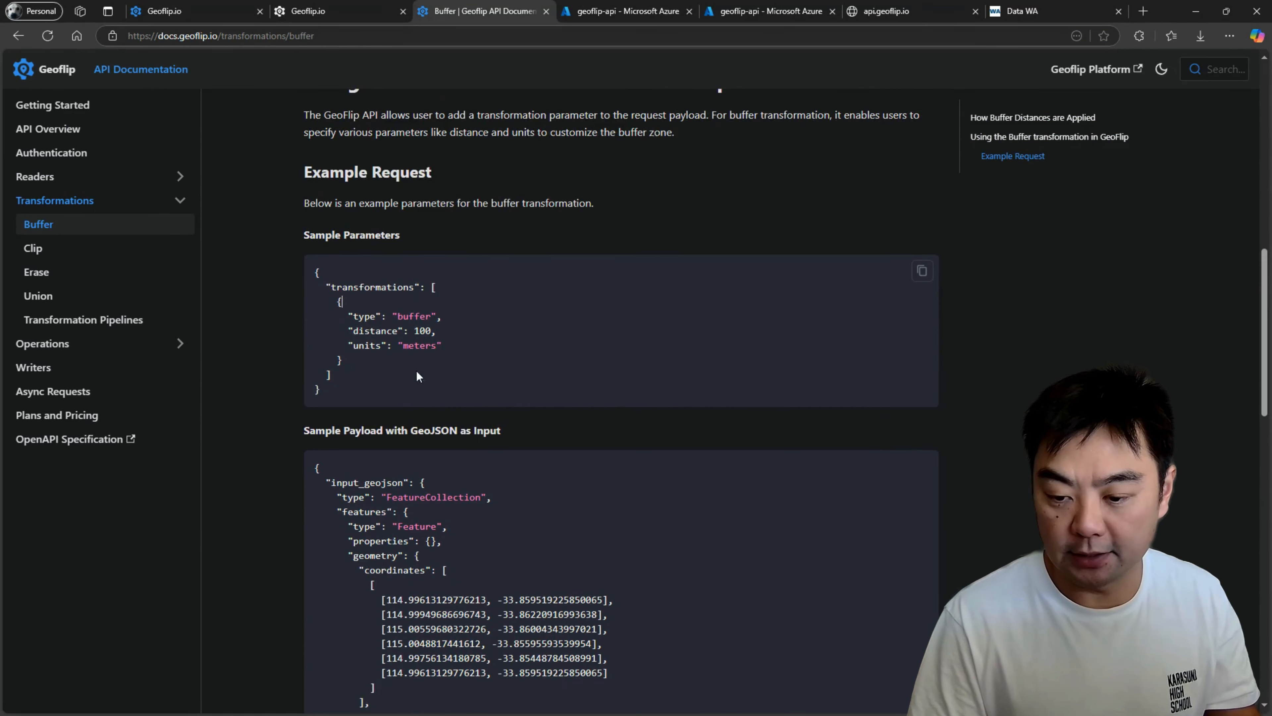
{"action": "scroll", "coordinate": [419, 377], "scroll_direction": "down", "scroll_amount": 1}
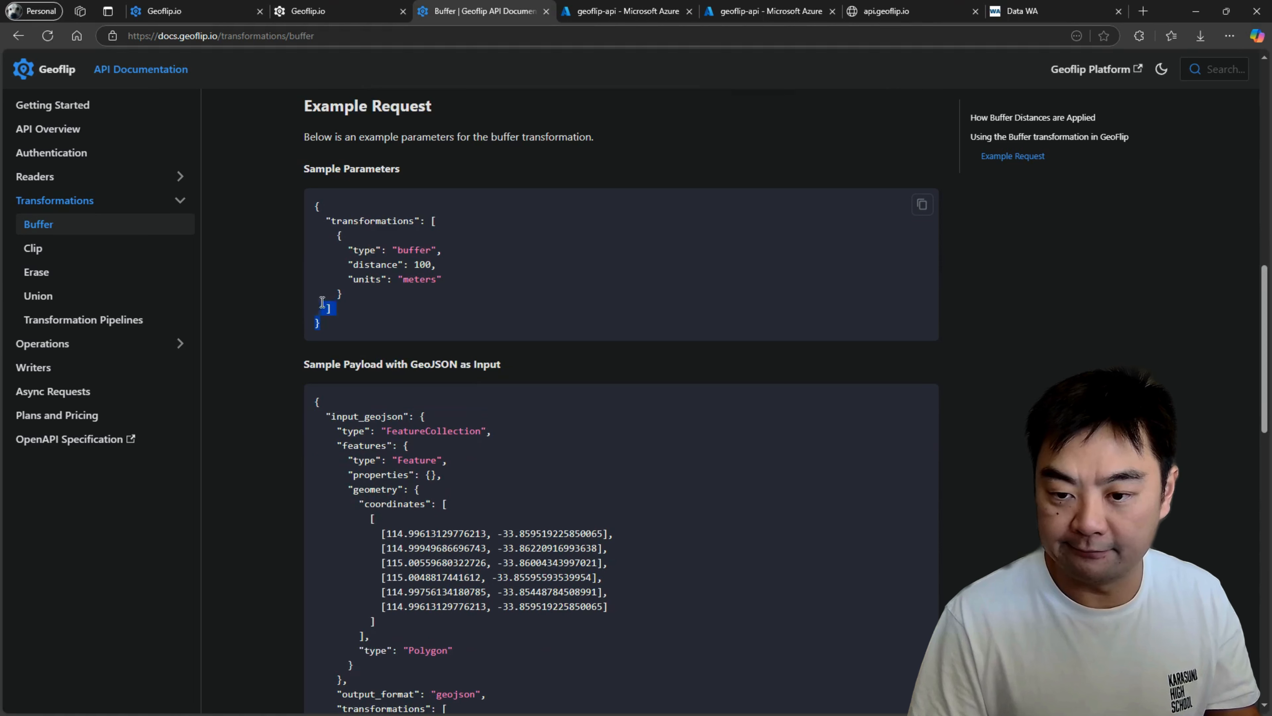
{"action": "left_click_drag", "start_coordinate": [322, 302], "coordinate": [311, 224]}
{"action": "left_click", "coordinate": [363, 309]}
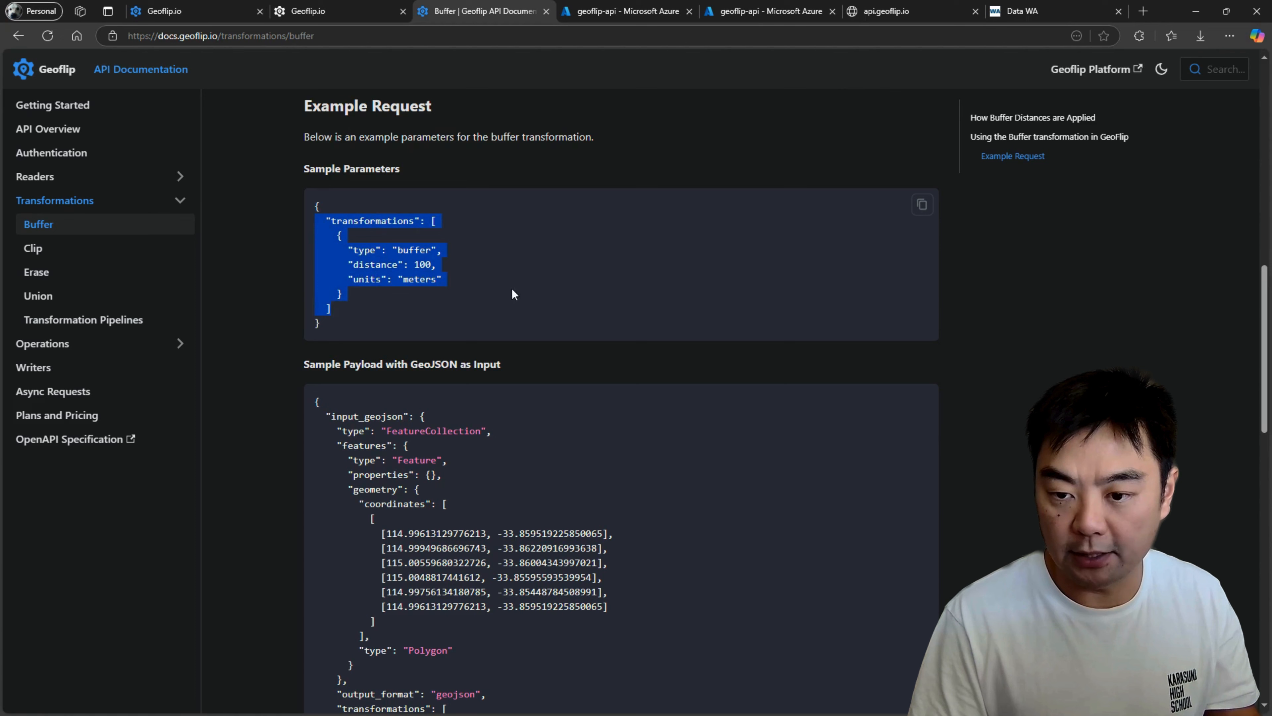
{"action": "left_click", "coordinate": [494, 273]}
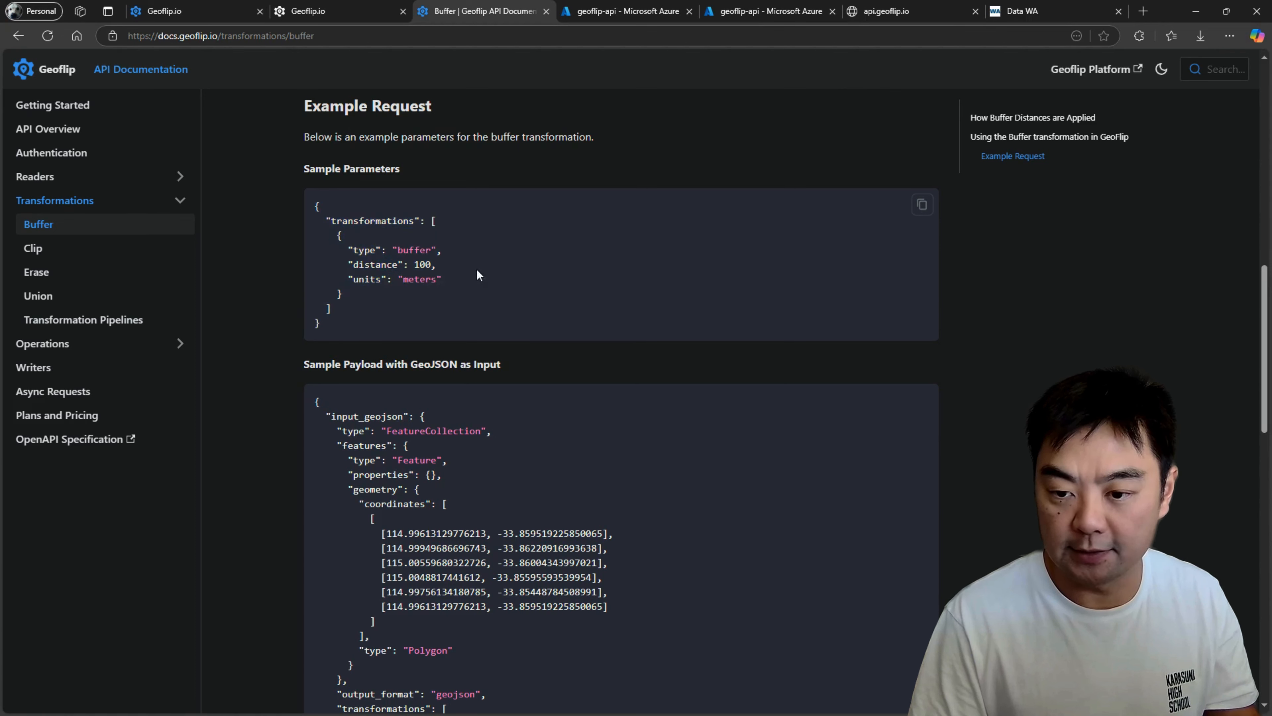
{"action": "left_click_drag", "start_coordinate": [344, 293], "coordinate": [306, 238]}
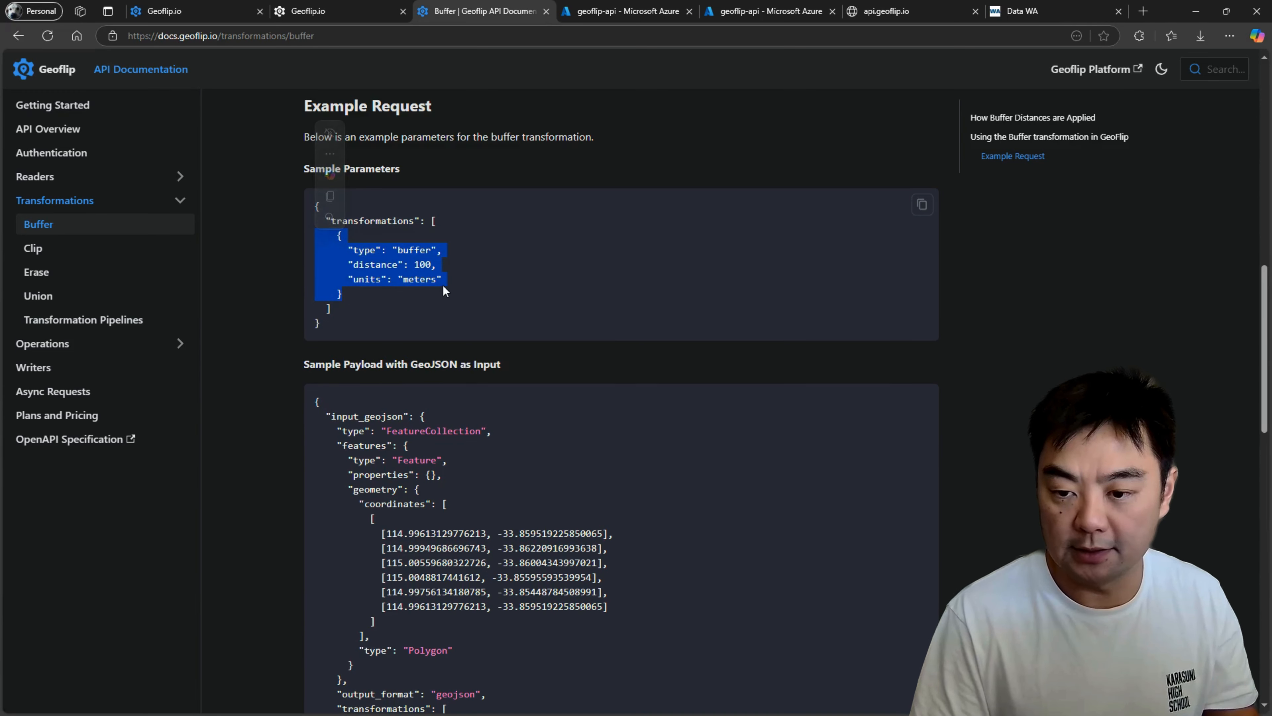
Examine the type, distance and units entries of the sample buffer parameters, and highlight the transformations array that encloses them.
{"action": "left_click", "coordinate": [445, 251]}
{"action": "left_click_drag", "start_coordinate": [445, 252], "coordinate": [395, 249]}
{"action": "left_click", "coordinate": [396, 256]}
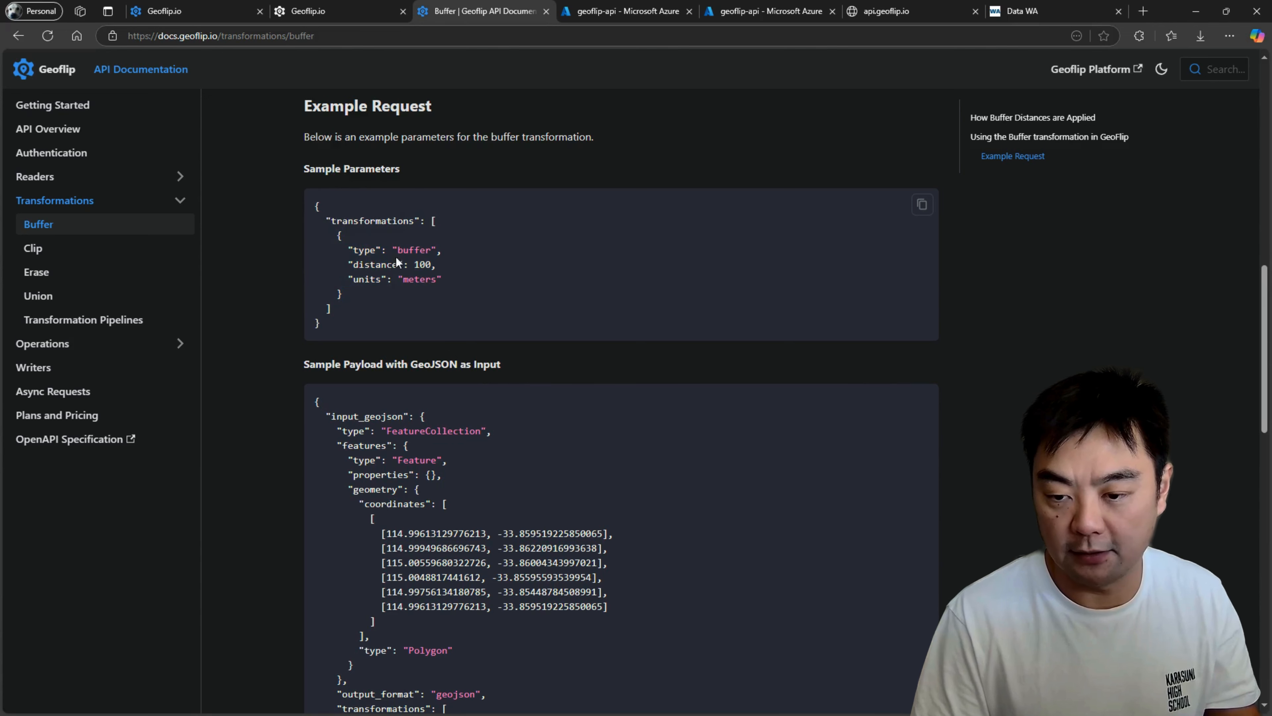
{"action": "double_click", "coordinate": [396, 263]}
{"action": "triple_click", "coordinate": [353, 266]}
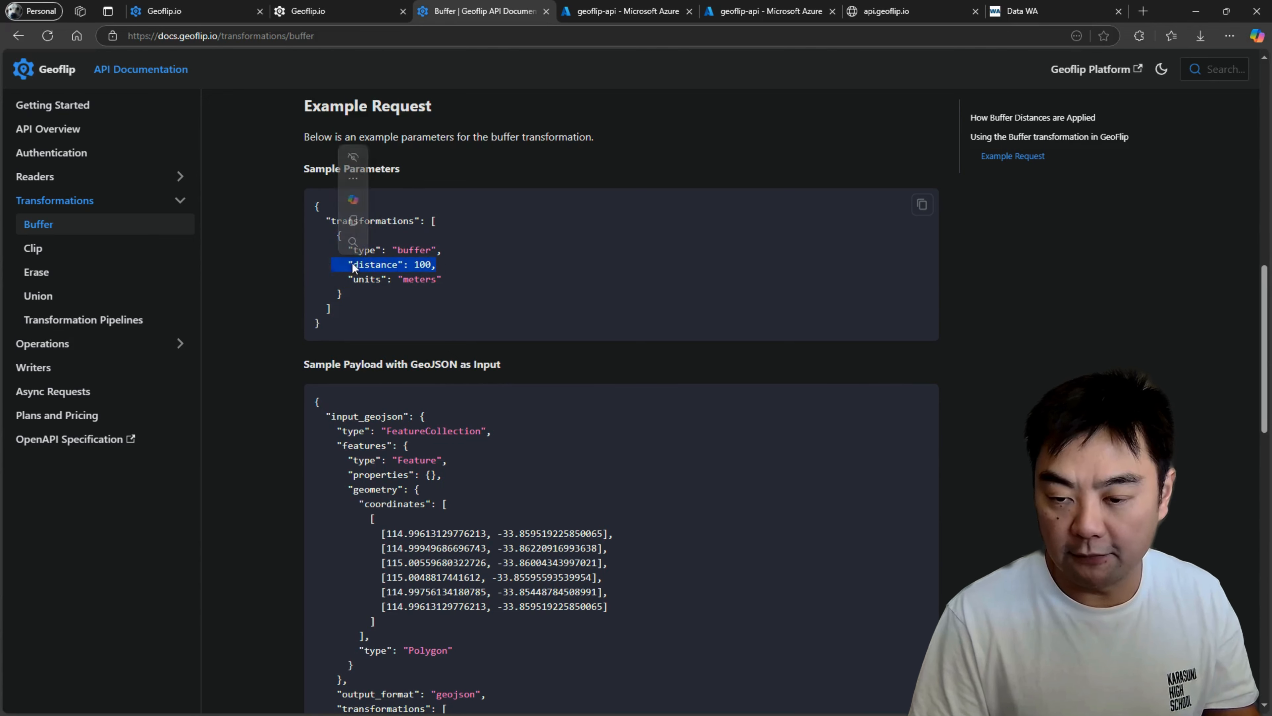
{"action": "left_click_drag", "start_coordinate": [444, 279], "coordinate": [347, 280]}
{"action": "left_click", "coordinate": [361, 298]}
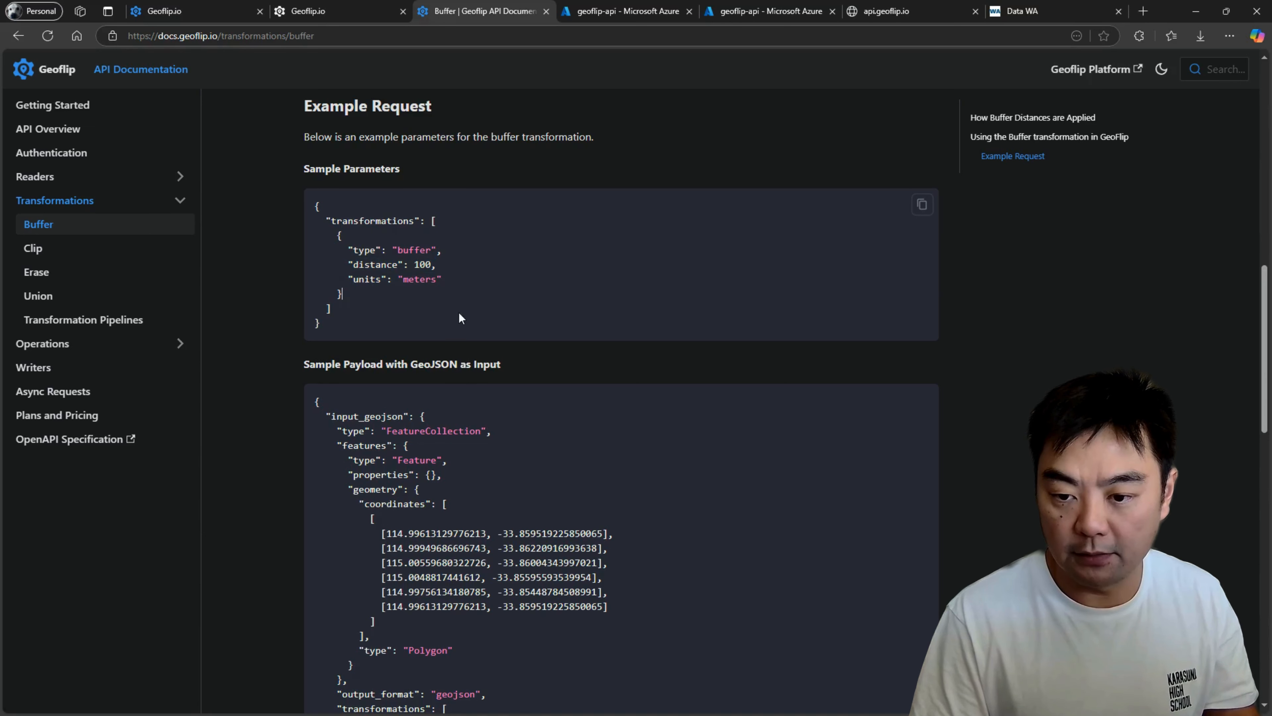
{"action": "scroll", "coordinate": [470, 265], "scroll_direction": "down", "scroll_amount": 3}
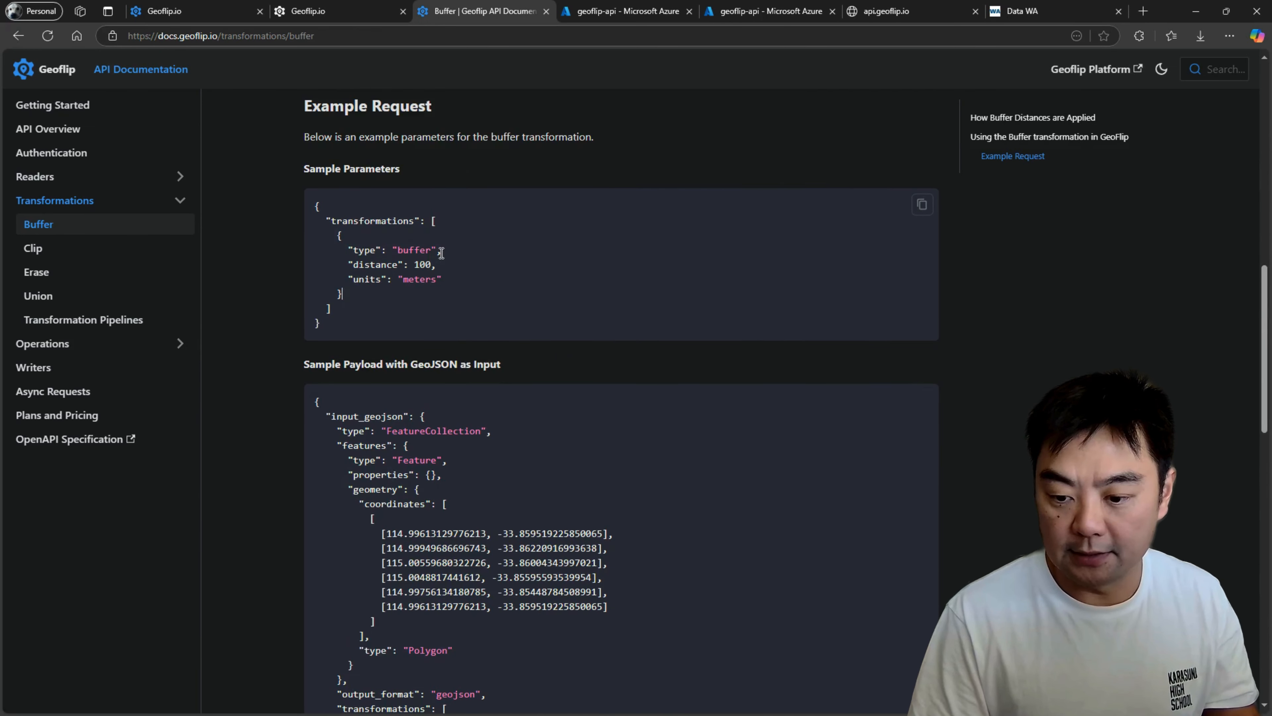
{"action": "left_click_drag", "start_coordinate": [438, 231], "coordinate": [361, 305]}
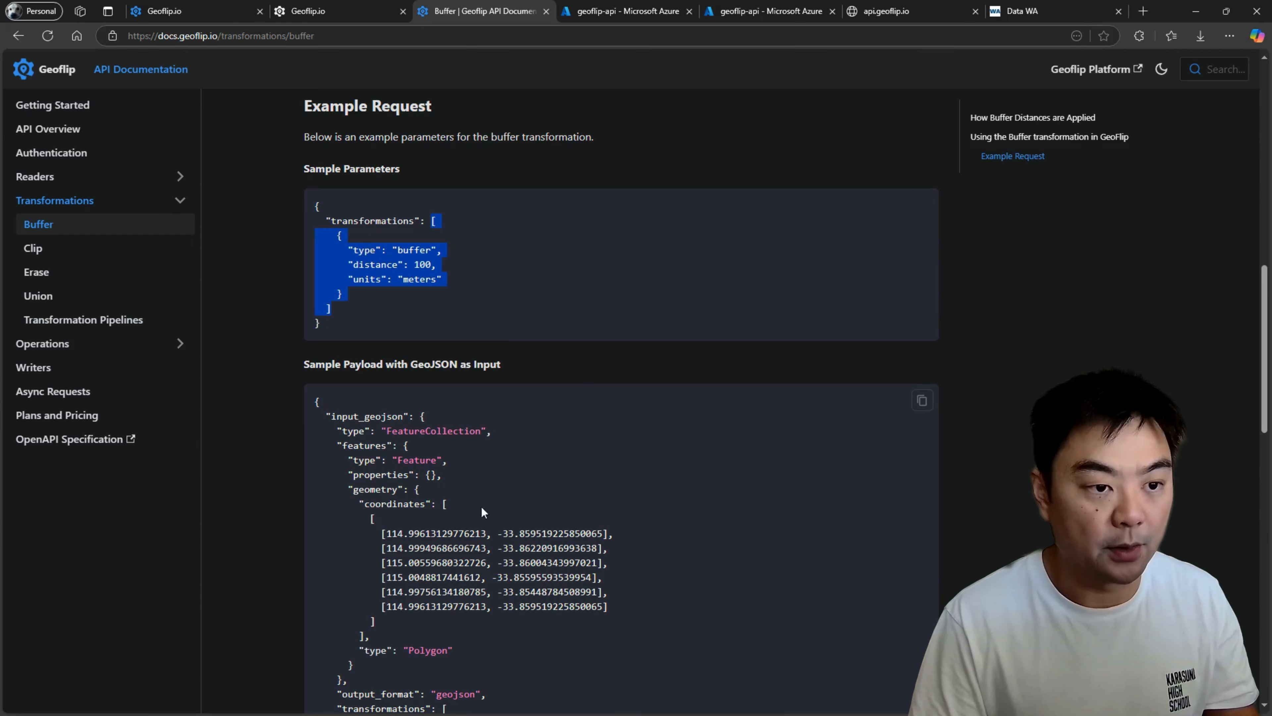
{"action": "left_click", "coordinate": [513, 274]}
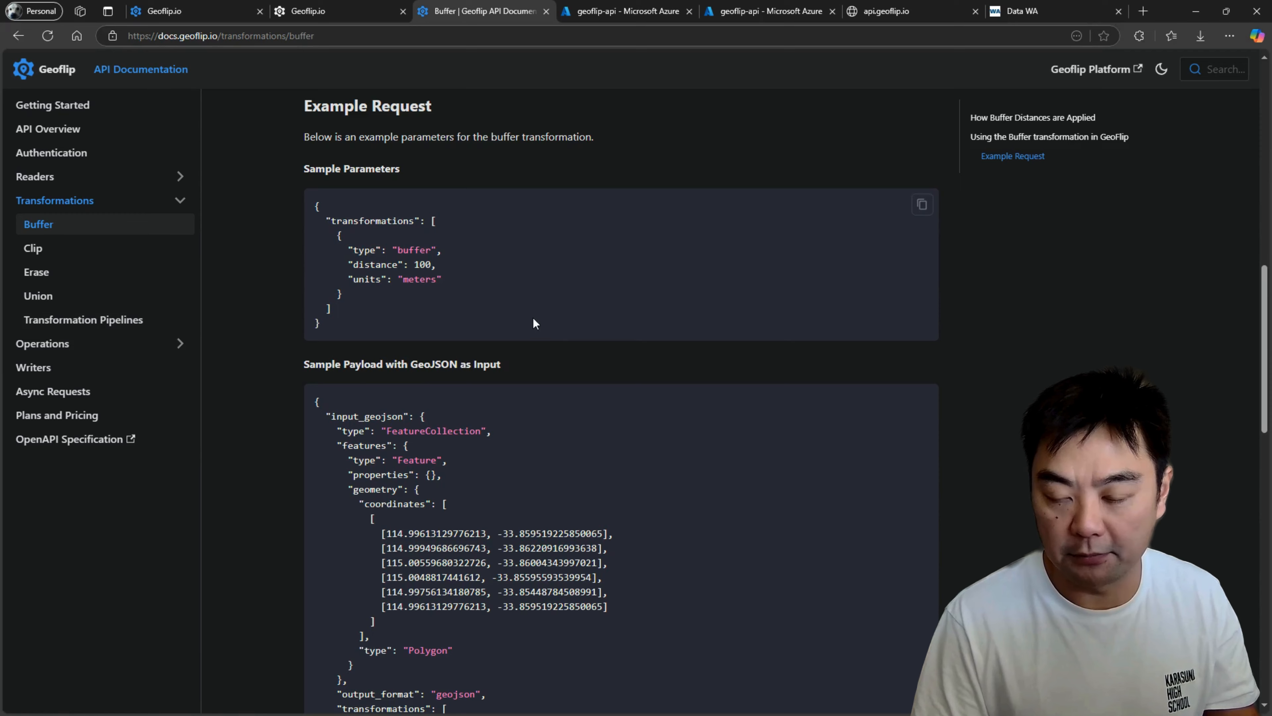
Examine the sample payload with GeoJSON input, highlighting the whole body, the input_geojson block and the output_format line.
{"action": "scroll", "coordinate": [460, 326], "scroll_direction": "down", "scroll_amount": 5}
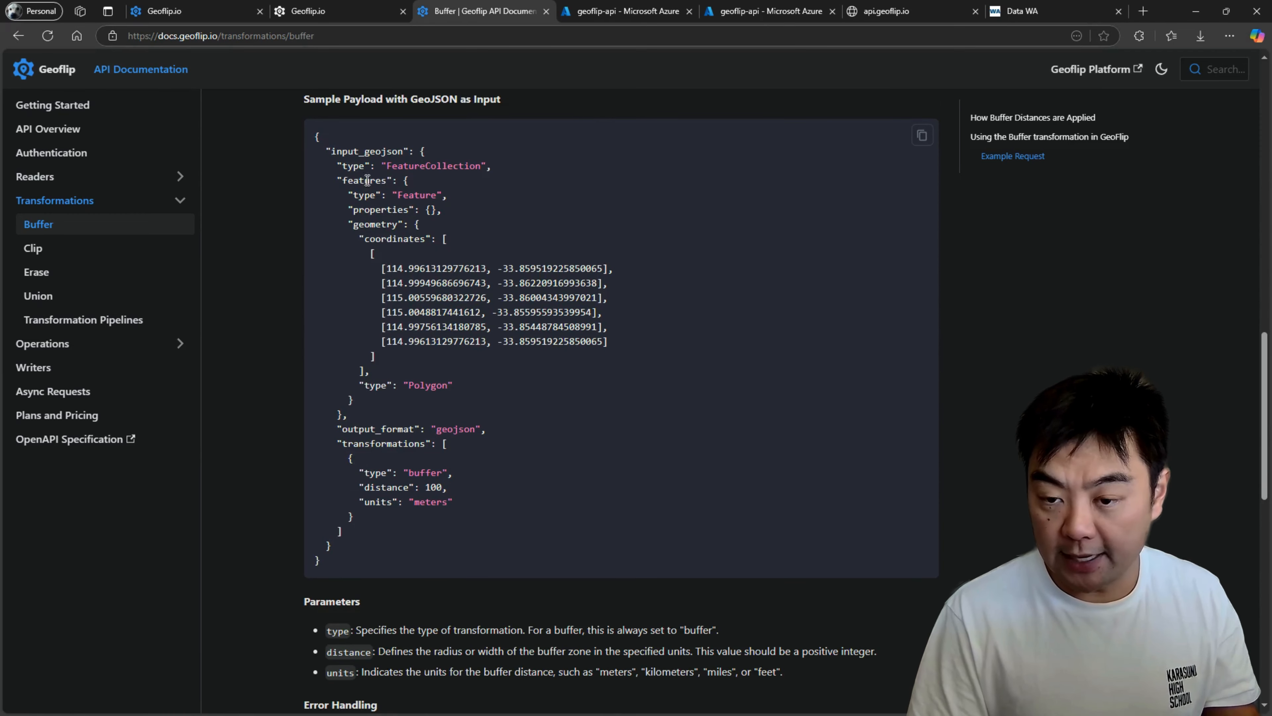
{"action": "left_click_drag", "start_coordinate": [318, 137], "coordinate": [440, 571]}
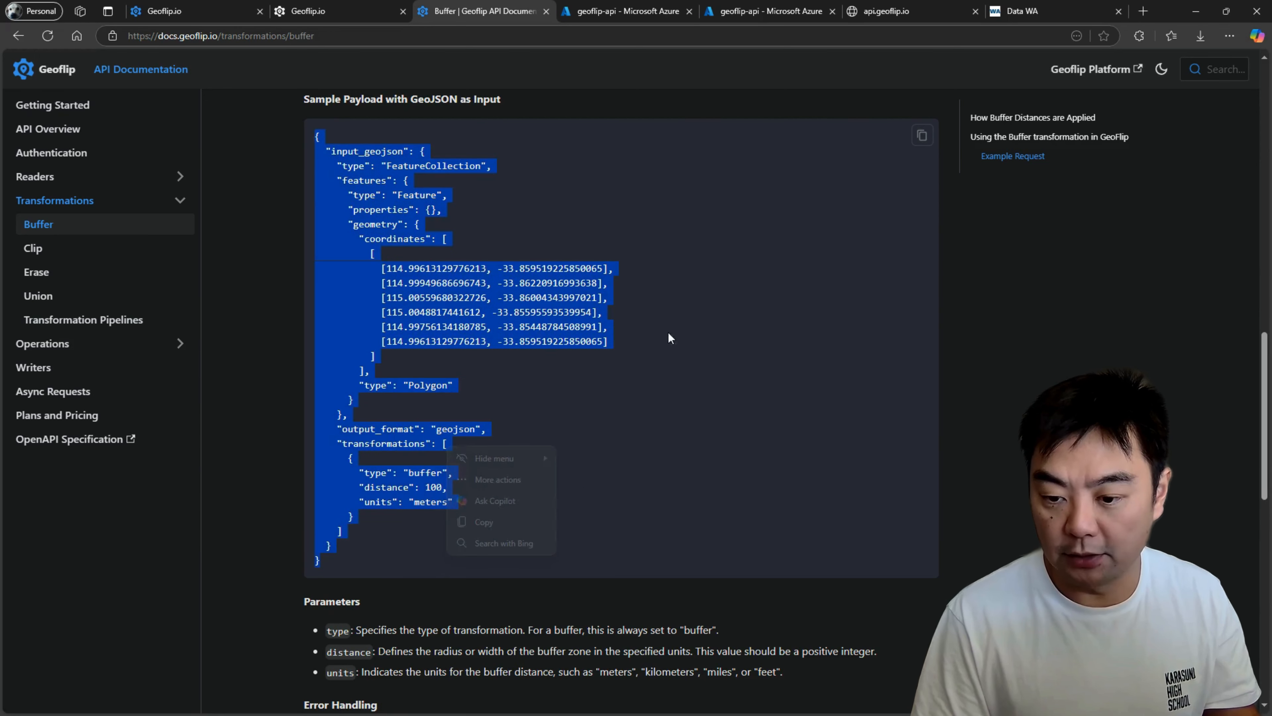
{"action": "left_click", "coordinate": [641, 308]}
{"action": "left_click_drag", "start_coordinate": [326, 154], "coordinate": [347, 415]}
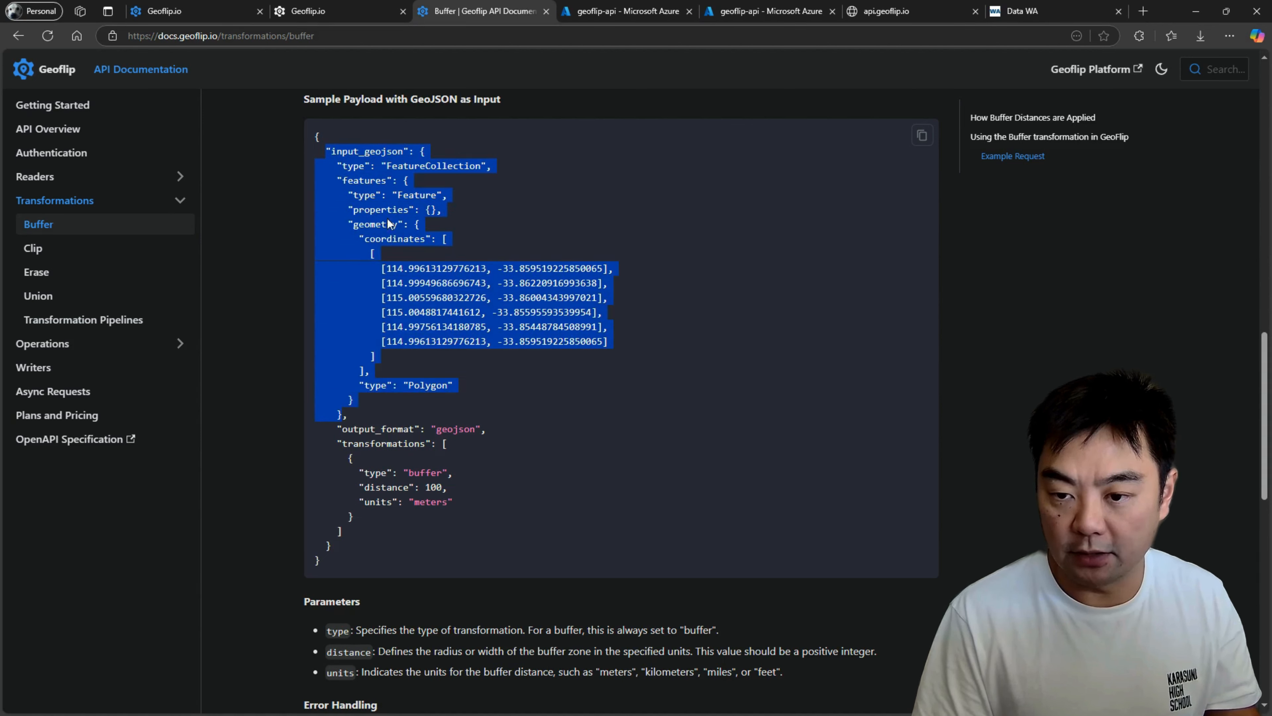
{"action": "scroll", "coordinate": [520, 433], "scroll_direction": "down", "scroll_amount": 4}
{"action": "left_click", "coordinate": [401, 231]}
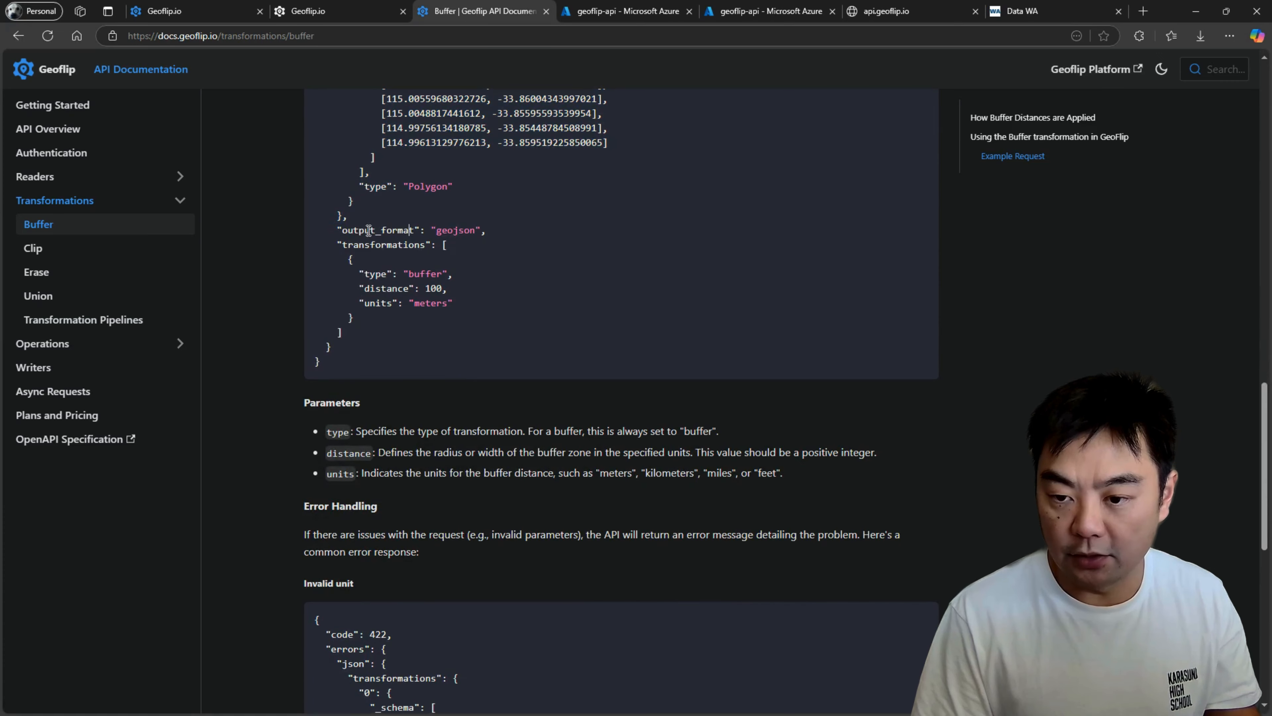
{"action": "mouse_move", "coordinate": [344, 231]}
{"action": "left_mouse_down"}
{"action": "mouse_move", "coordinate": [488, 230]}
{"action": "mouse_move", "coordinate": [335, 229]}
{"action": "left_mouse_up"}
{"action": "left_click", "coordinate": [548, 253]}
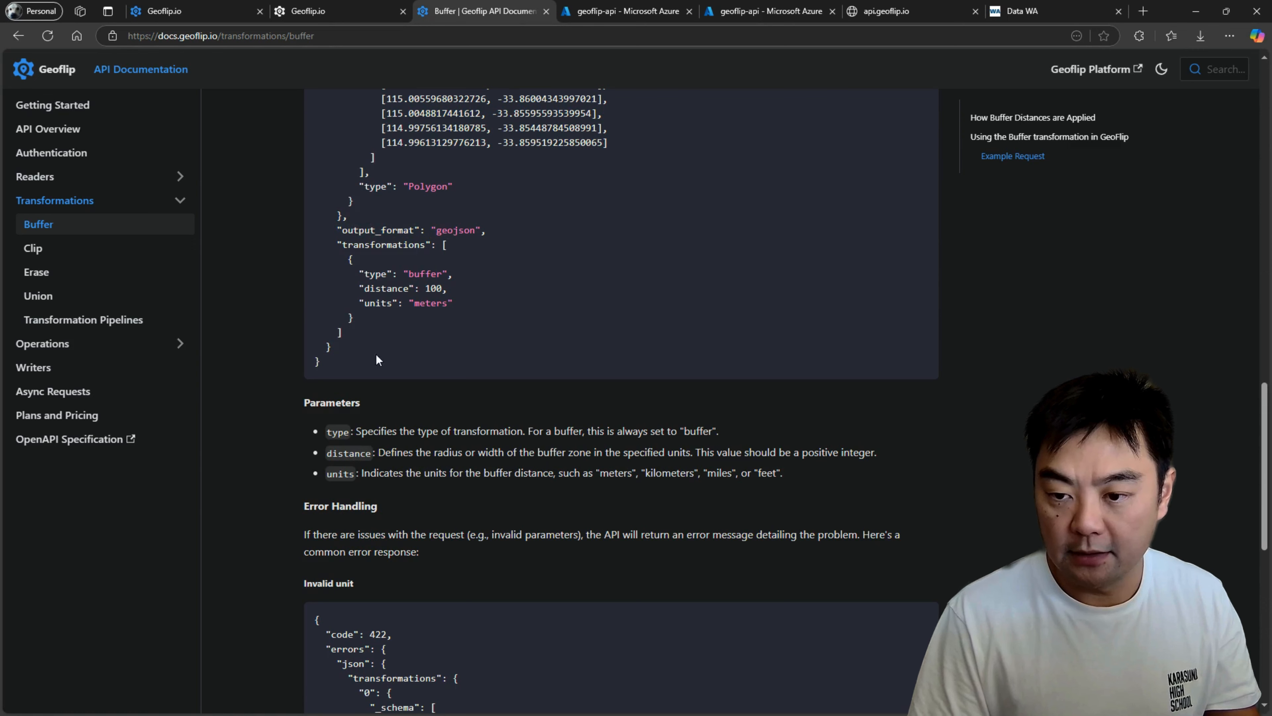
Highlight the transformations array in the sample payload and the single buffer object inside it.
{"action": "left_click_drag", "start_coordinate": [499, 231], "coordinate": [370, 338]}
{"action": "left_click", "coordinate": [480, 242]}
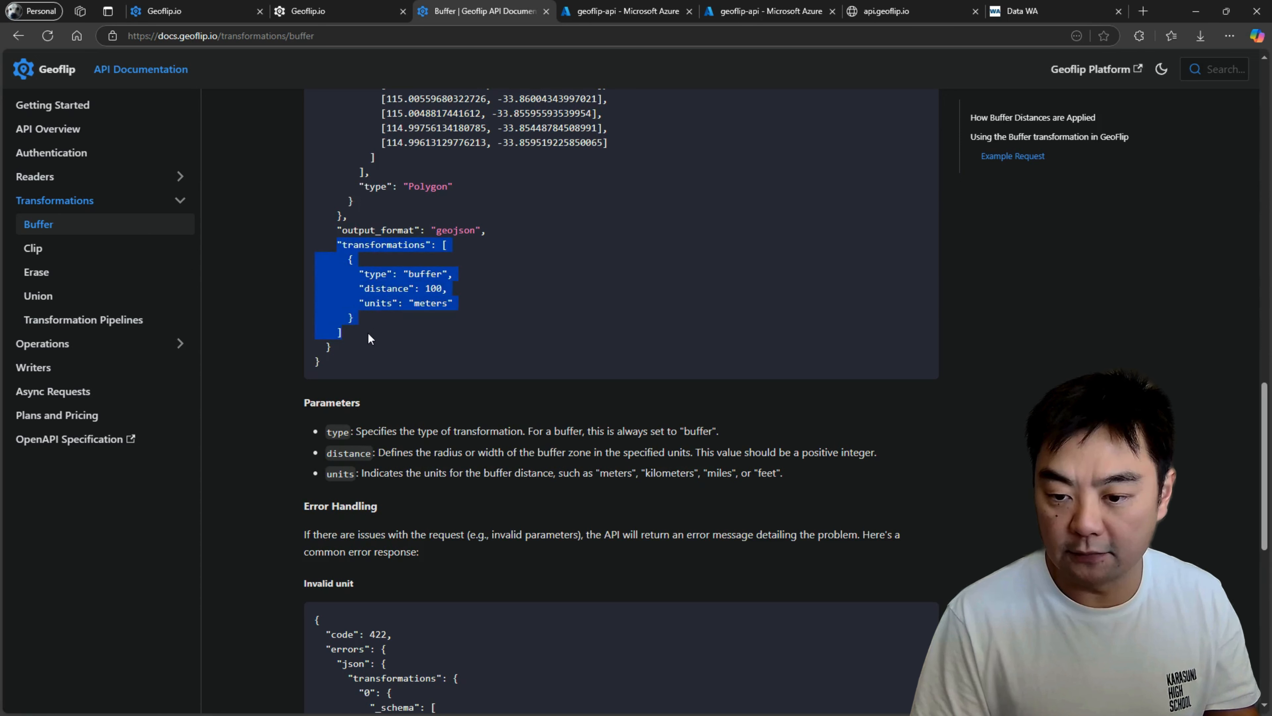
{"action": "left_click", "coordinate": [437, 286]}
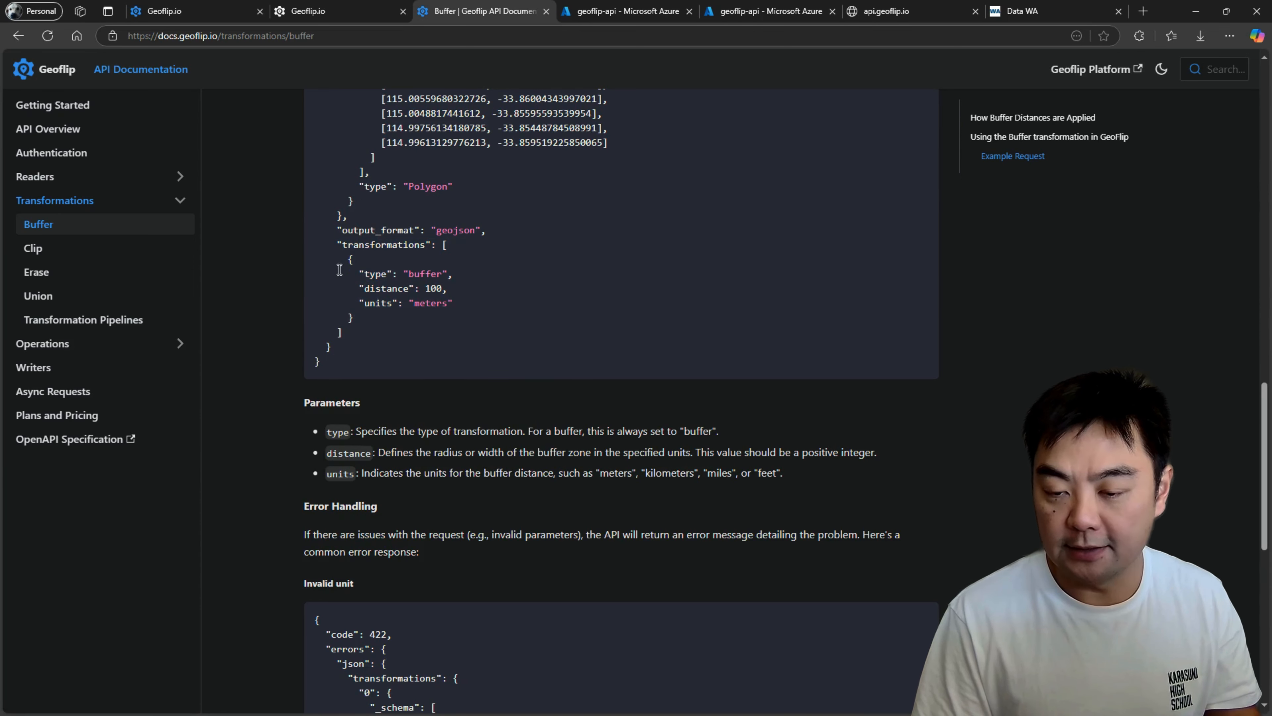
{"action": "left_click_drag", "start_coordinate": [342, 259], "coordinate": [422, 321]}
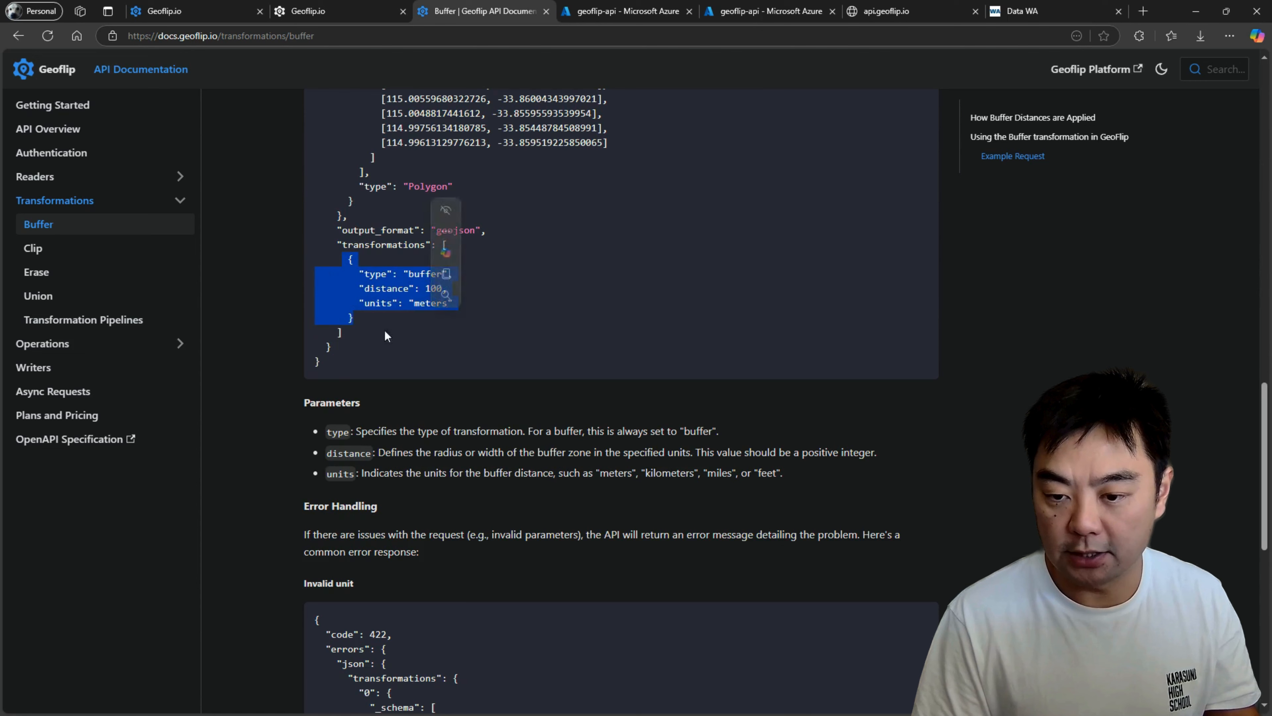
{"action": "left_click", "coordinate": [411, 322]}
Open the Transformation Pipelines documentation page and highlight the output_format and output_crs lines of its sample payload.
{"action": "left_click", "coordinate": [96, 329]}
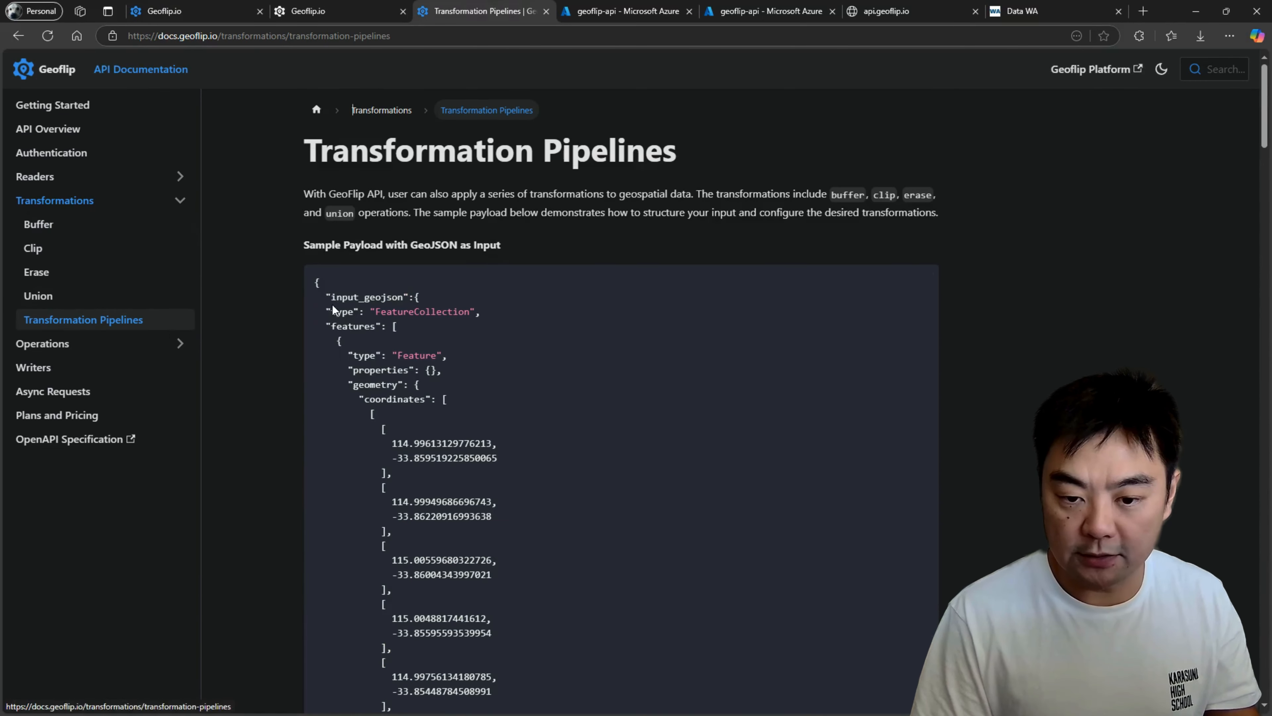
{"action": "scroll", "coordinate": [531, 296], "scroll_direction": "down", "scroll_amount": 10}
{"action": "scroll", "coordinate": [531, 297], "scroll_direction": "up", "scroll_amount": 5}
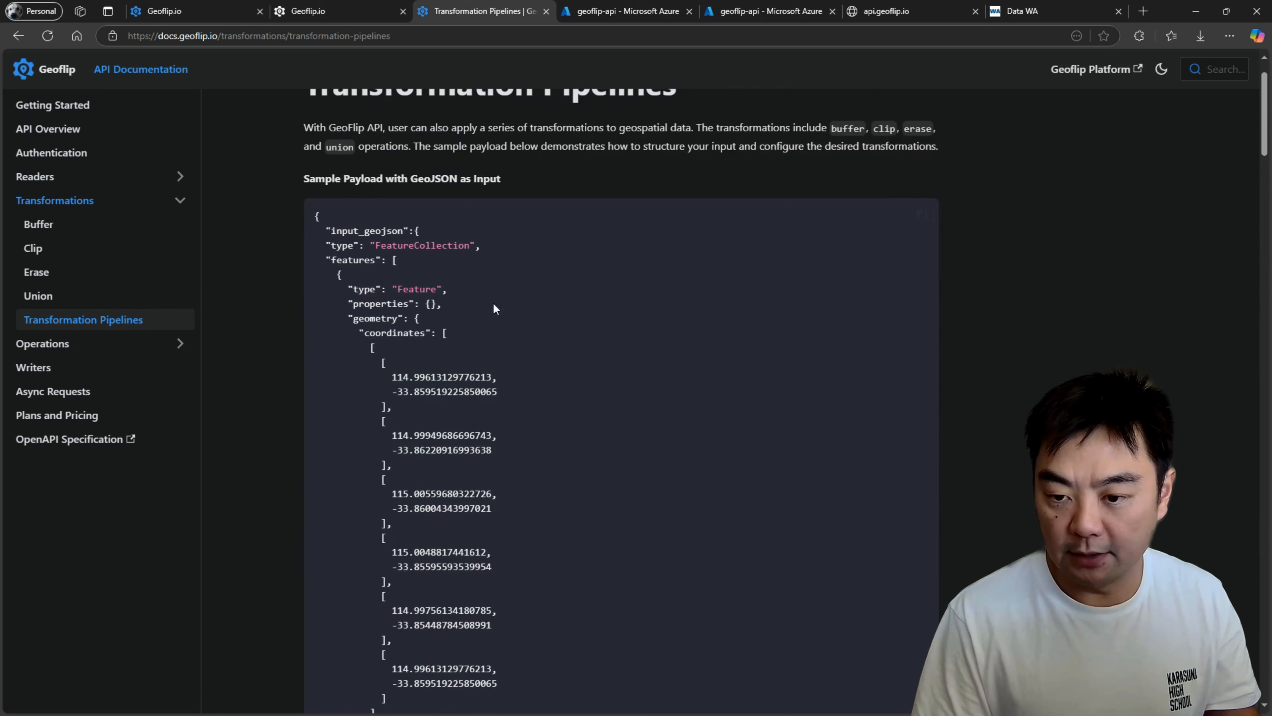
{"action": "scroll", "coordinate": [366, 233], "scroll_direction": "down", "scroll_amount": 20}
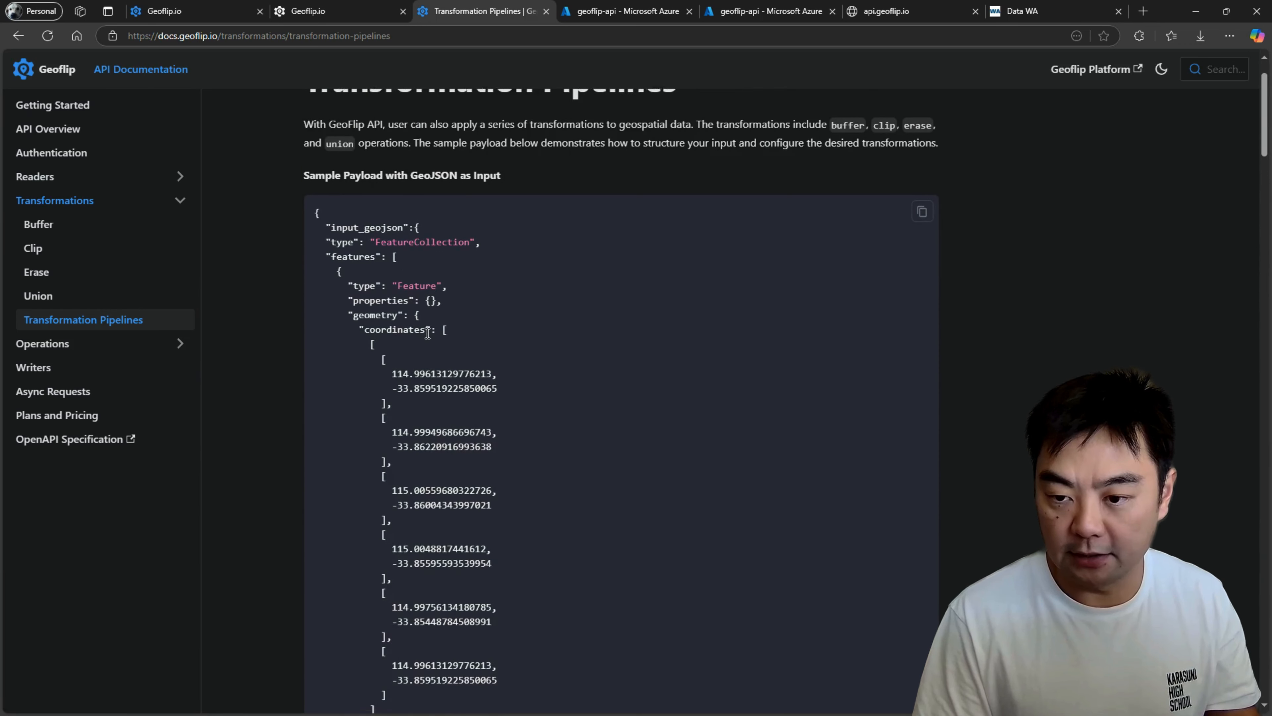
{"action": "scroll", "coordinate": [433, 266], "scroll_direction": "down", "scroll_amount": 15}
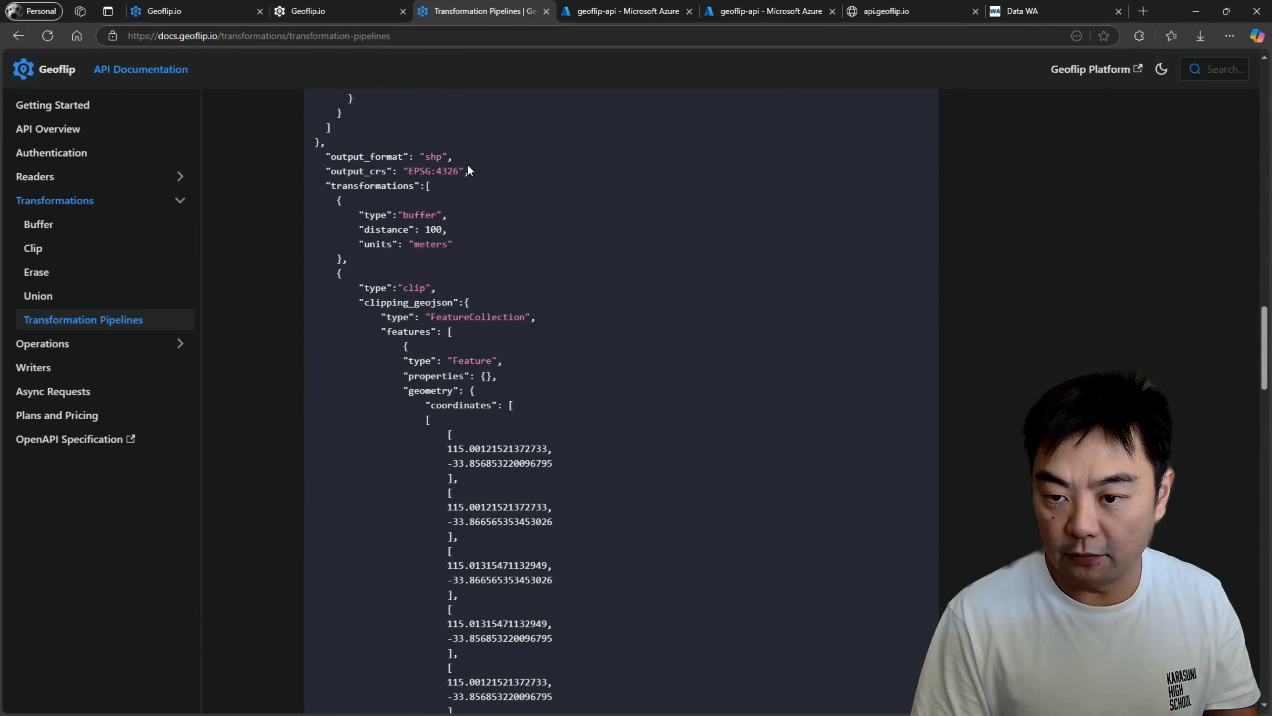
{"action": "left_click_drag", "start_coordinate": [469, 171], "coordinate": [311, 161]}
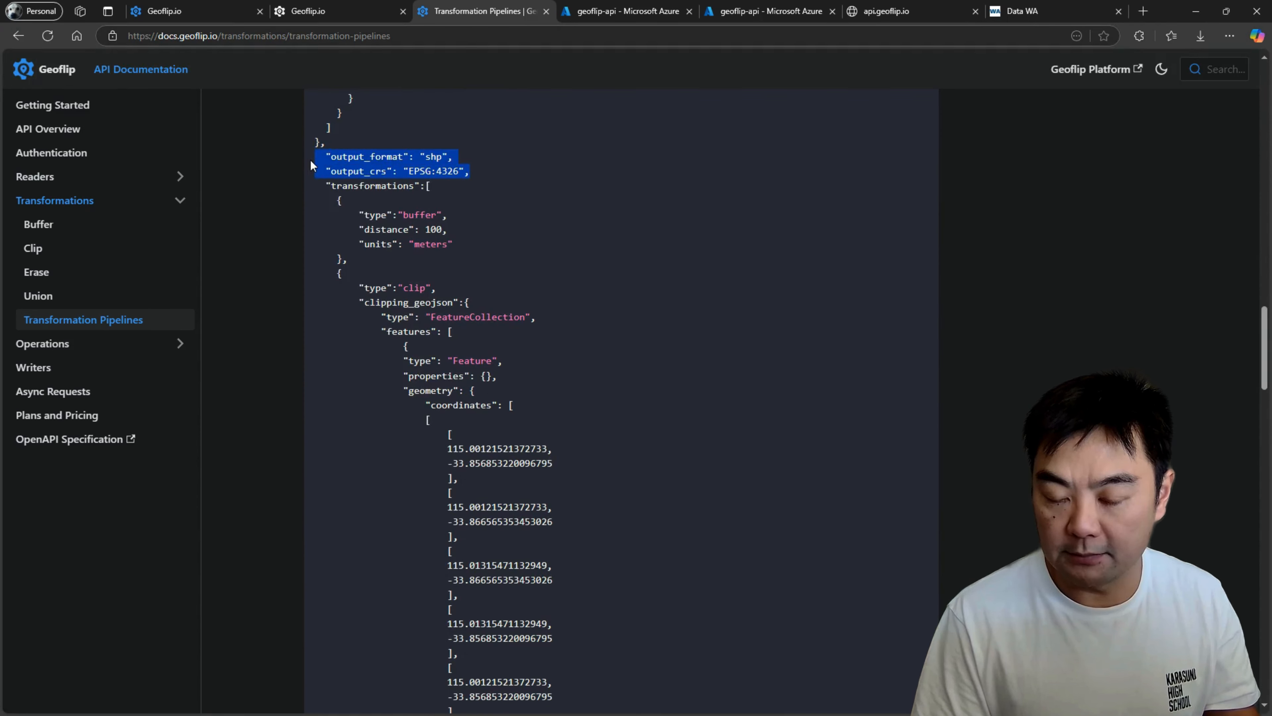
{"action": "left_click", "coordinate": [431, 170]}
{"action": "left_click_drag", "start_coordinate": [470, 171], "coordinate": [332, 172]}
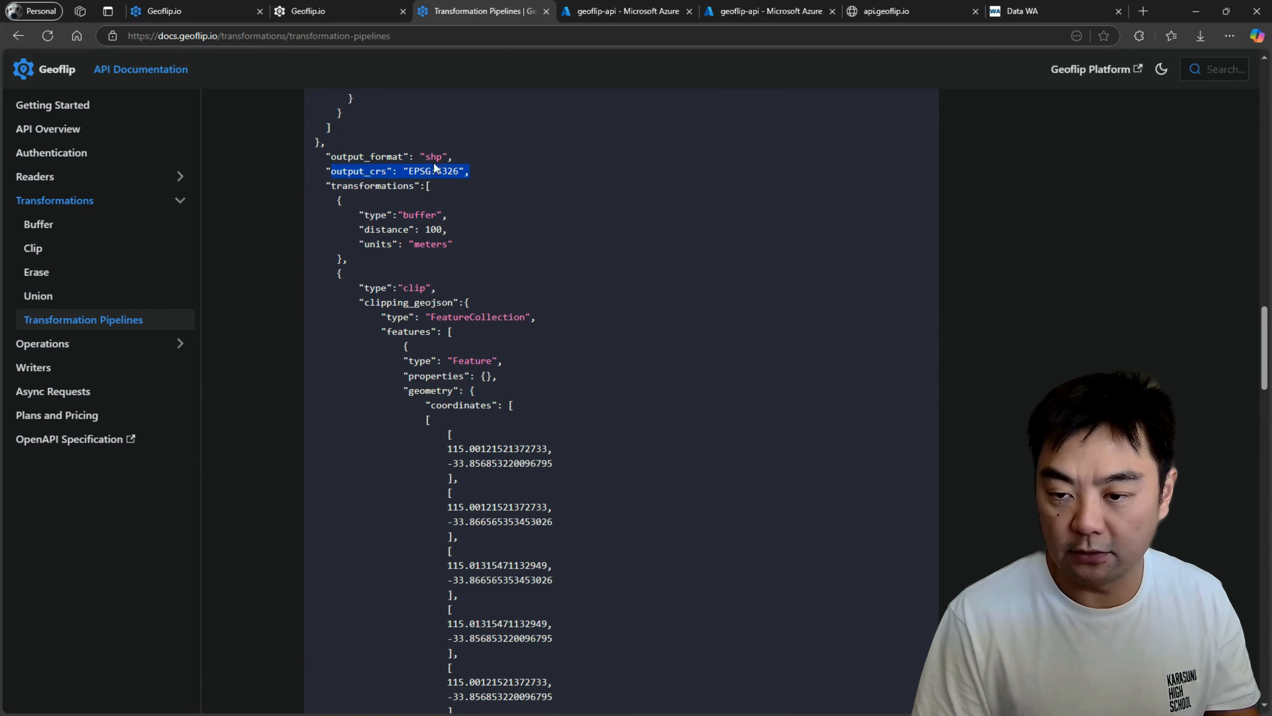
Point out the 100 meter buffer object at the start of the pipeline's transformations array.
{"action": "scroll", "coordinate": [501, 178], "scroll_direction": "down", "scroll_amount": 1}
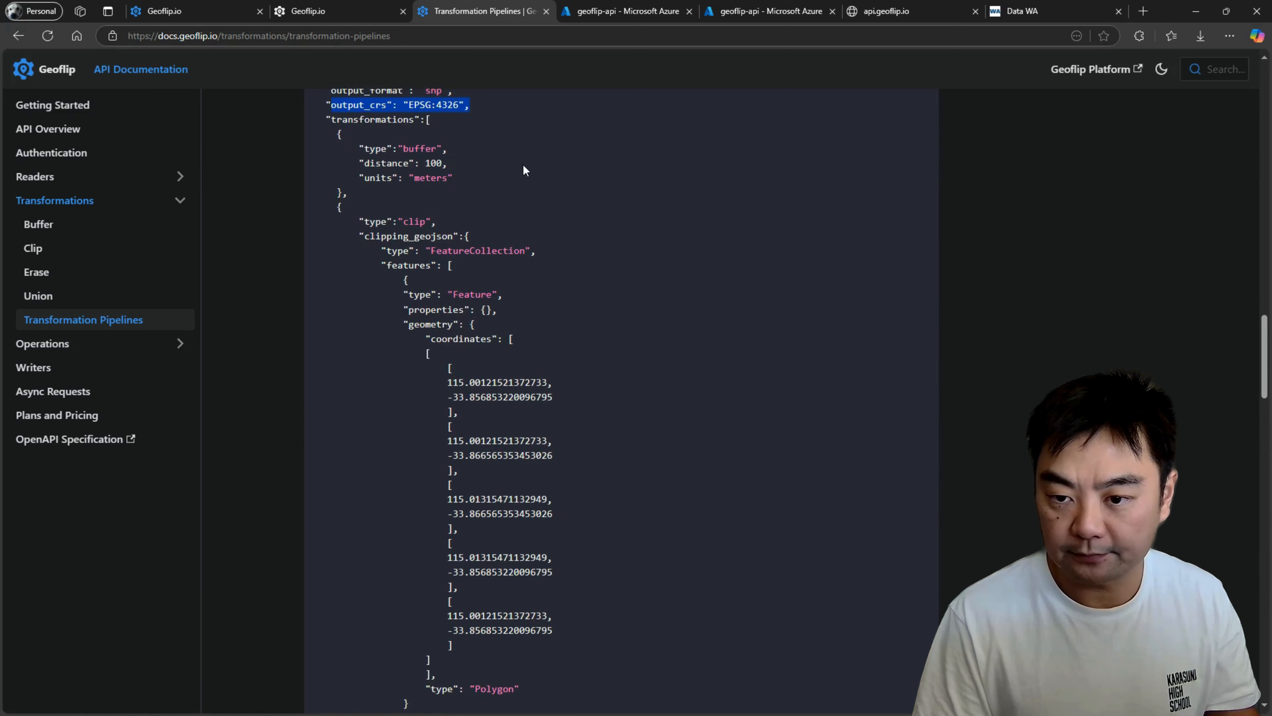
{"action": "scroll", "coordinate": [522, 151], "scroll_direction": "down", "scroll_amount": 1}
{"action": "scroll", "coordinate": [522, 139], "scroll_direction": "up", "scroll_amount": 1}
{"action": "left_click", "coordinate": [511, 181]}
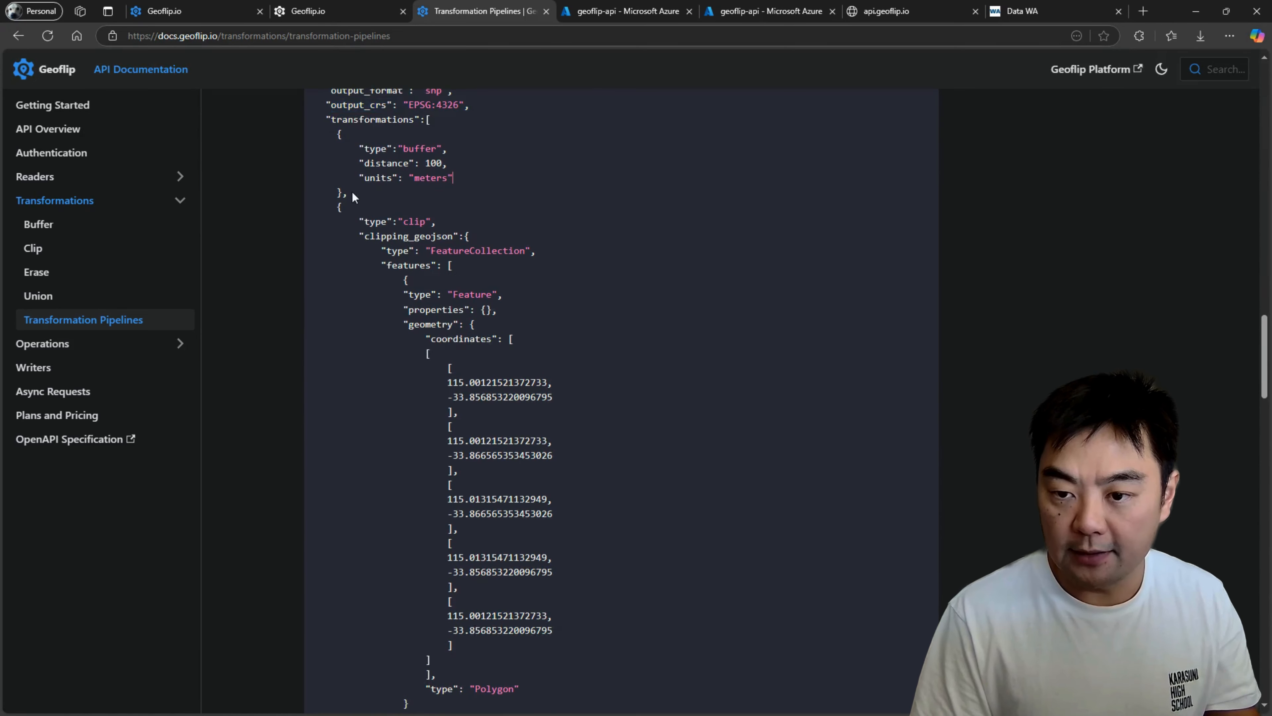
{"action": "left_click_drag", "start_coordinate": [364, 196], "coordinate": [336, 143]}
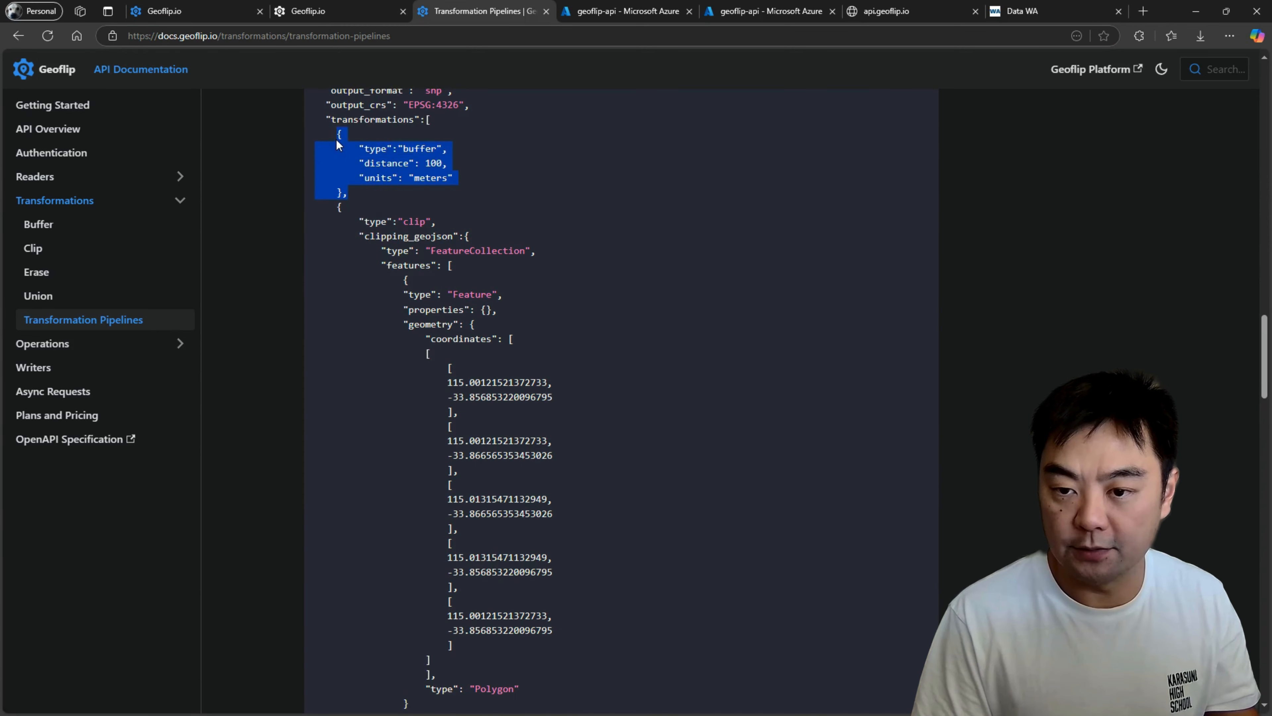
{"action": "left_click", "coordinate": [442, 179]}
Examine the clip object with its clipping_geojson that follows the first buffer in the sample pipeline.
{"action": "scroll", "coordinate": [452, 172], "scroll_direction": "down", "scroll_amount": 2}
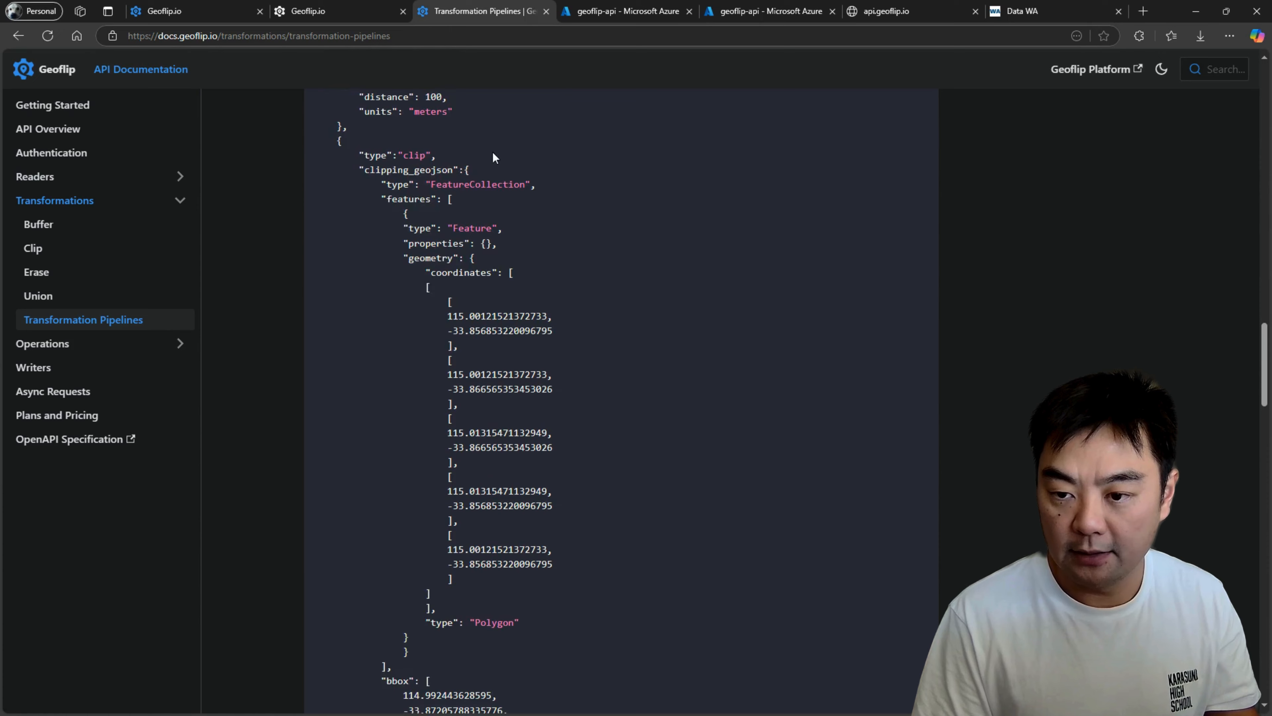
{"action": "scroll", "coordinate": [391, 151], "scroll_direction": "up", "scroll_amount": 1}
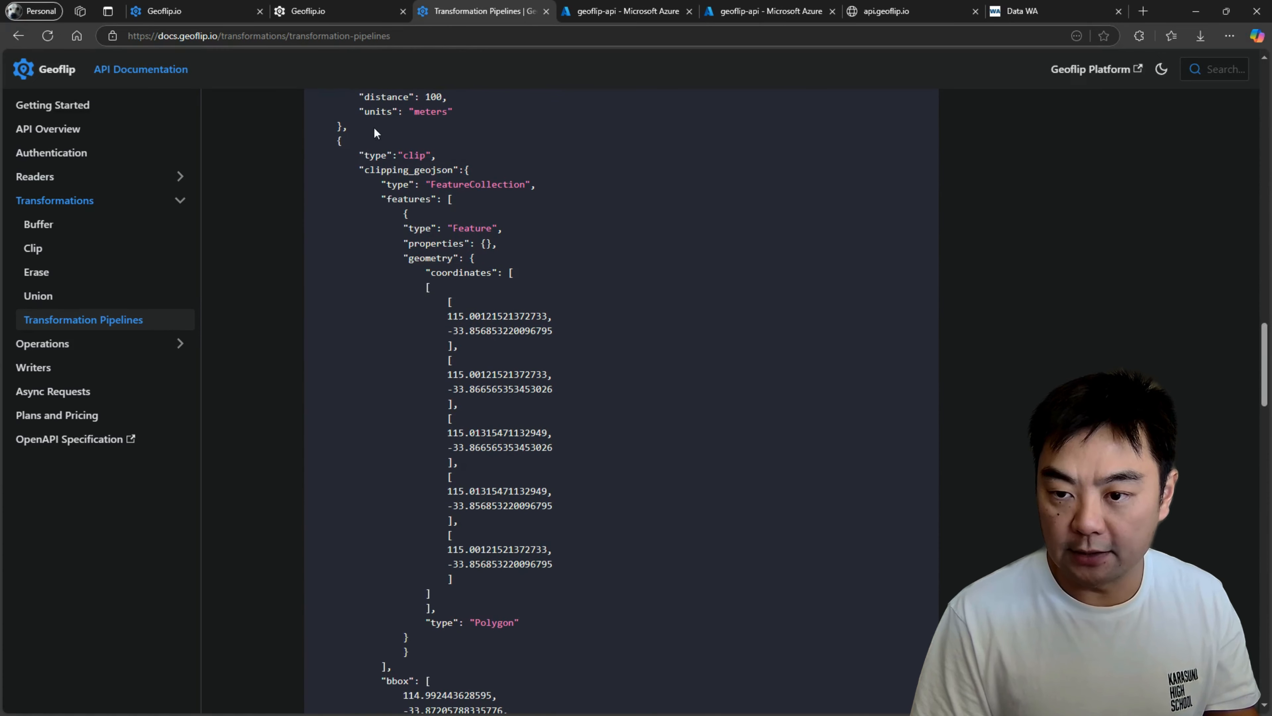
{"action": "left_click_drag", "start_coordinate": [340, 141], "coordinate": [448, 378]}
{"action": "scroll", "coordinate": [524, 316], "scroll_direction": "down", "scroll_amount": 6}
{"action": "left_click", "coordinate": [674, 361]}
{"action": "scroll", "coordinate": [523, 298], "scroll_direction": "down", "scroll_amount": 3}
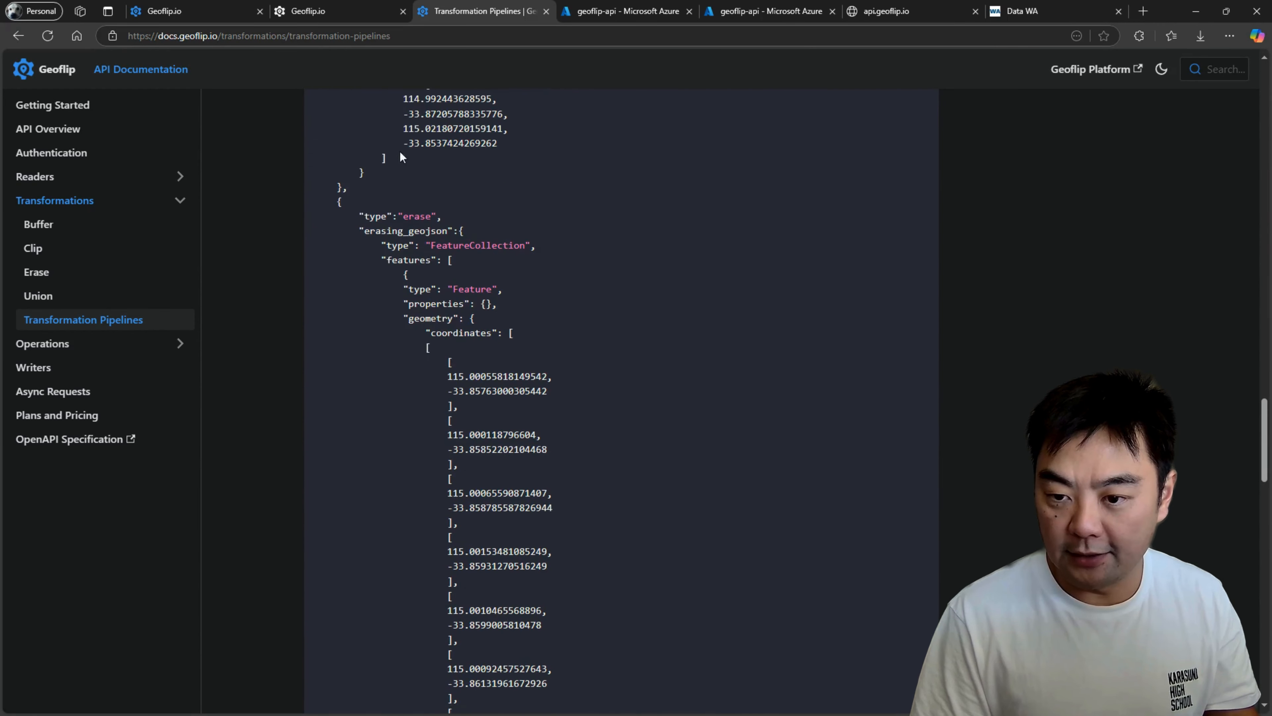
Examine the erase object with its erasing_geojson in the sample pipeline, reading through to its end.
{"action": "mouse_move", "coordinate": [323, 201]}
{"action": "left_mouse_down"}
{"action": "mouse_move", "coordinate": [568, 284]}
{"action": "mouse_move", "coordinate": [573, 314]}
{"action": "mouse_move", "coordinate": [549, 266]}
{"action": "mouse_move", "coordinate": [518, 419]}
{"action": "left_mouse_up"}
{"action": "scroll", "coordinate": [573, 290], "scroll_direction": "down", "scroll_amount": 12}
{"action": "scroll", "coordinate": [561, 286], "scroll_direction": "down", "scroll_amount": 6}
{"action": "scroll", "coordinate": [551, 281], "scroll_direction": "up", "scroll_amount": 6}
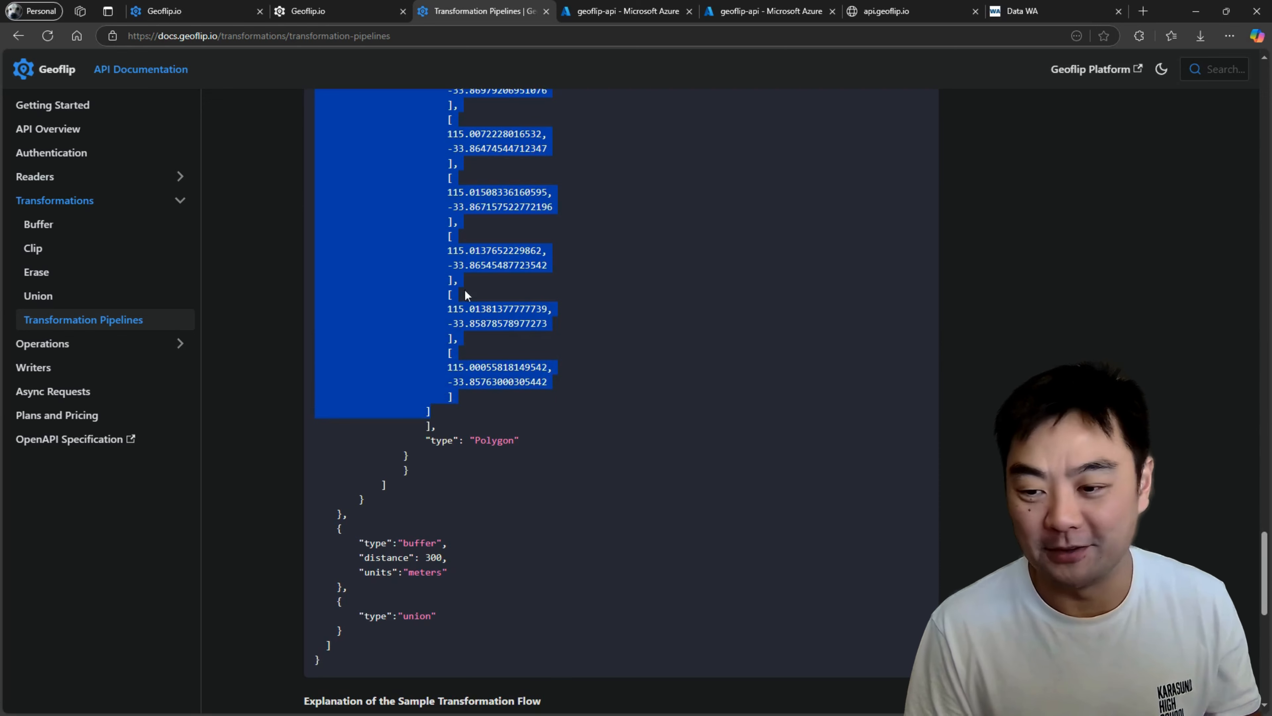
{"action": "left_click", "coordinate": [602, 438]}
Highlight the closing 300 meter buffer and union objects of the sample pipeline, and look back over the payload.
{"action": "scroll", "coordinate": [604, 431], "scroll_direction": "down", "scroll_amount": 6}
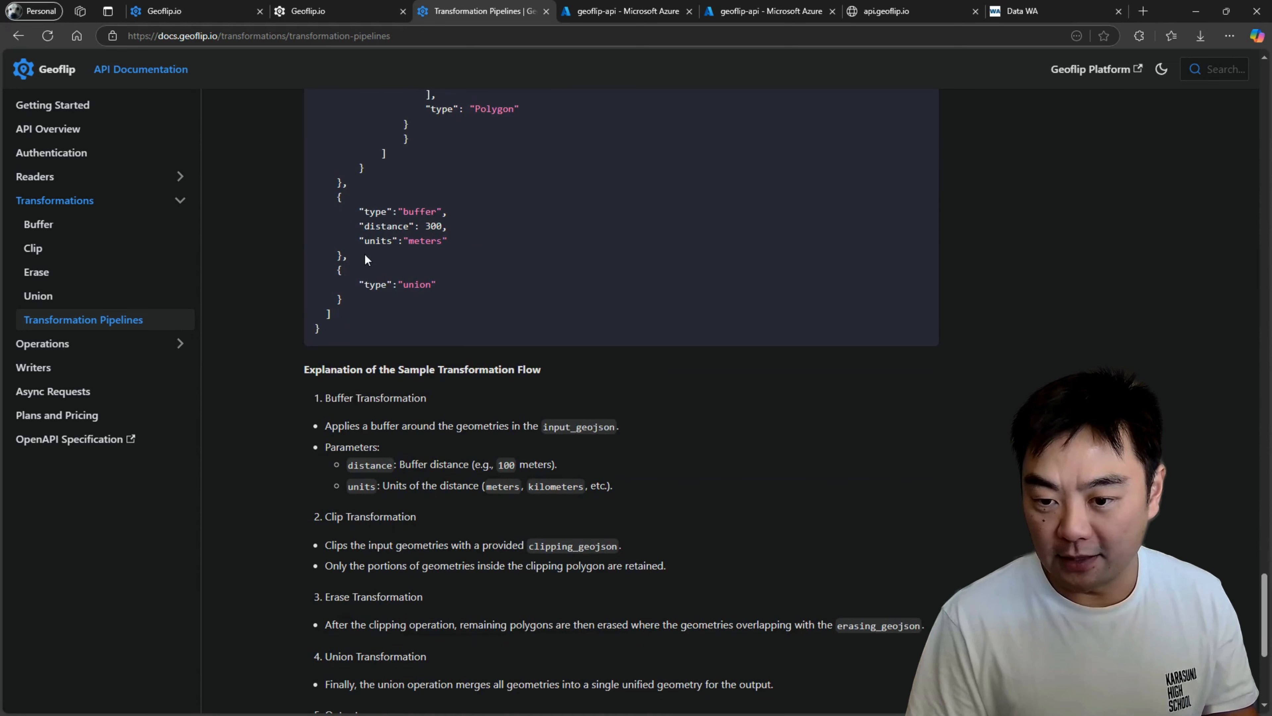
{"action": "left_click_drag", "start_coordinate": [365, 254], "coordinate": [306, 196]}
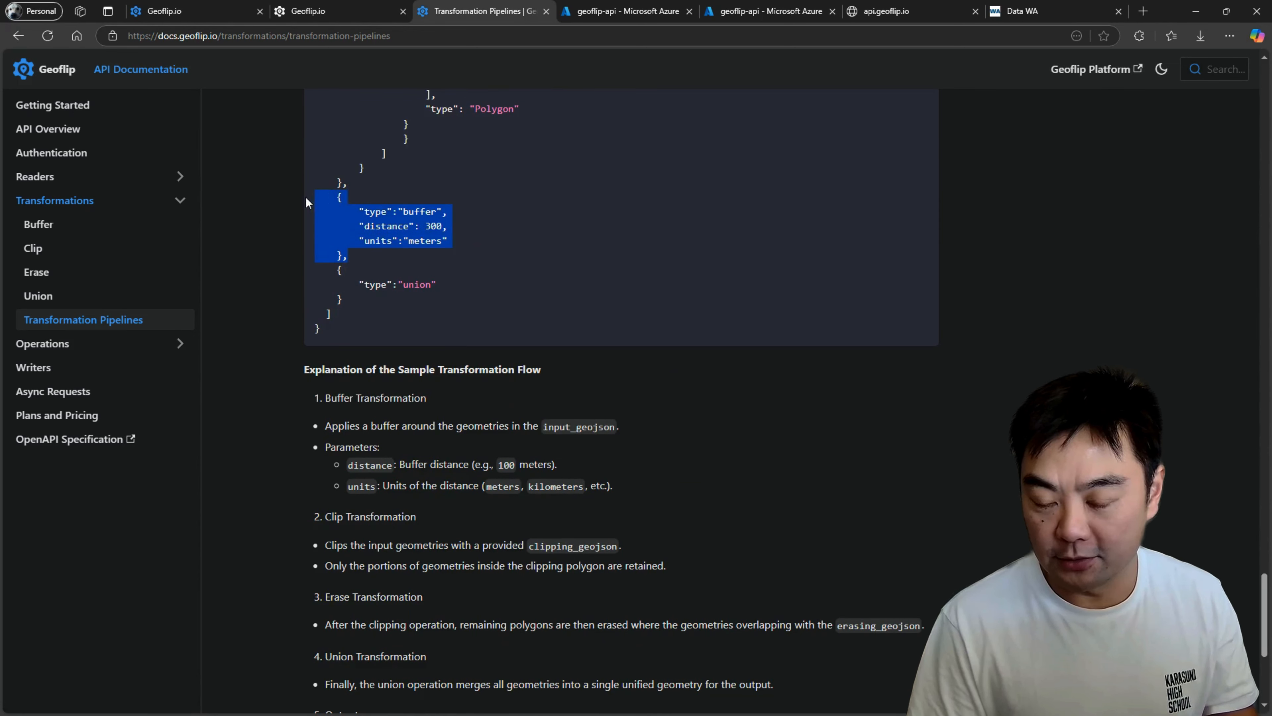
{"action": "left_click_drag", "start_coordinate": [384, 294], "coordinate": [298, 272]}
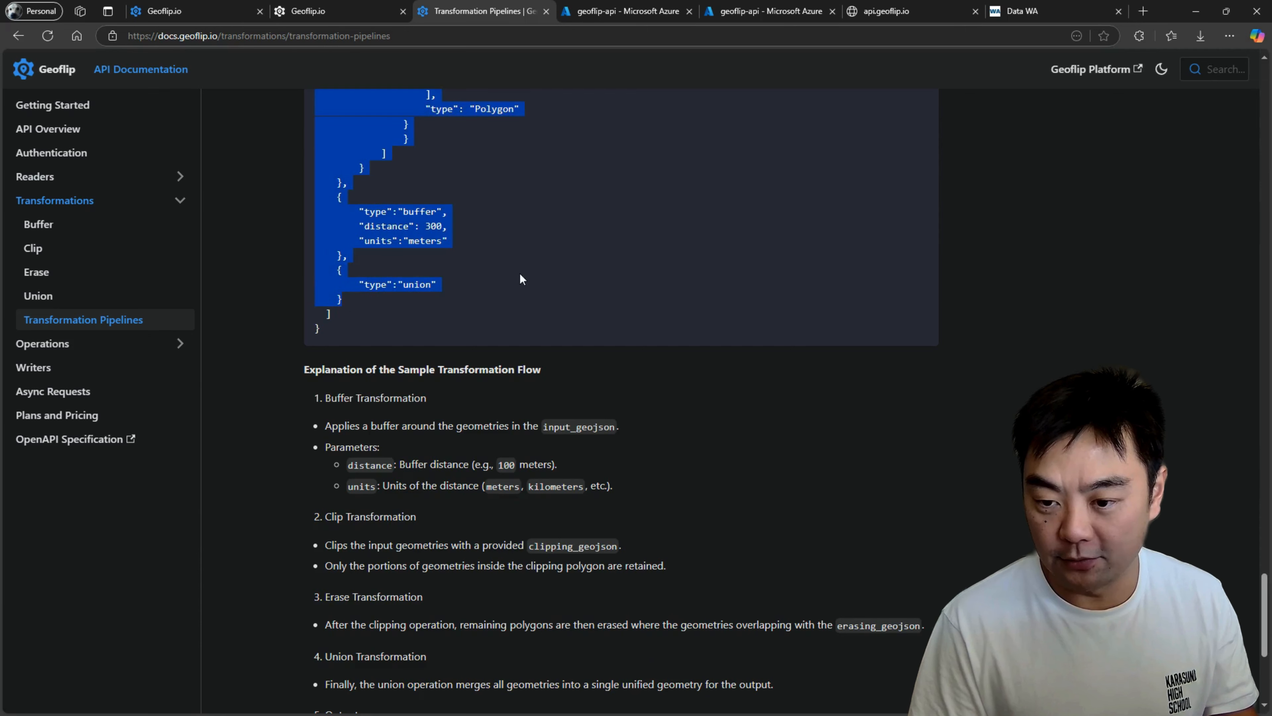
{"action": "left_click", "coordinate": [494, 316]}
{"action": "scroll", "coordinate": [313, 214], "scroll_direction": "up", "scroll_amount": 20}
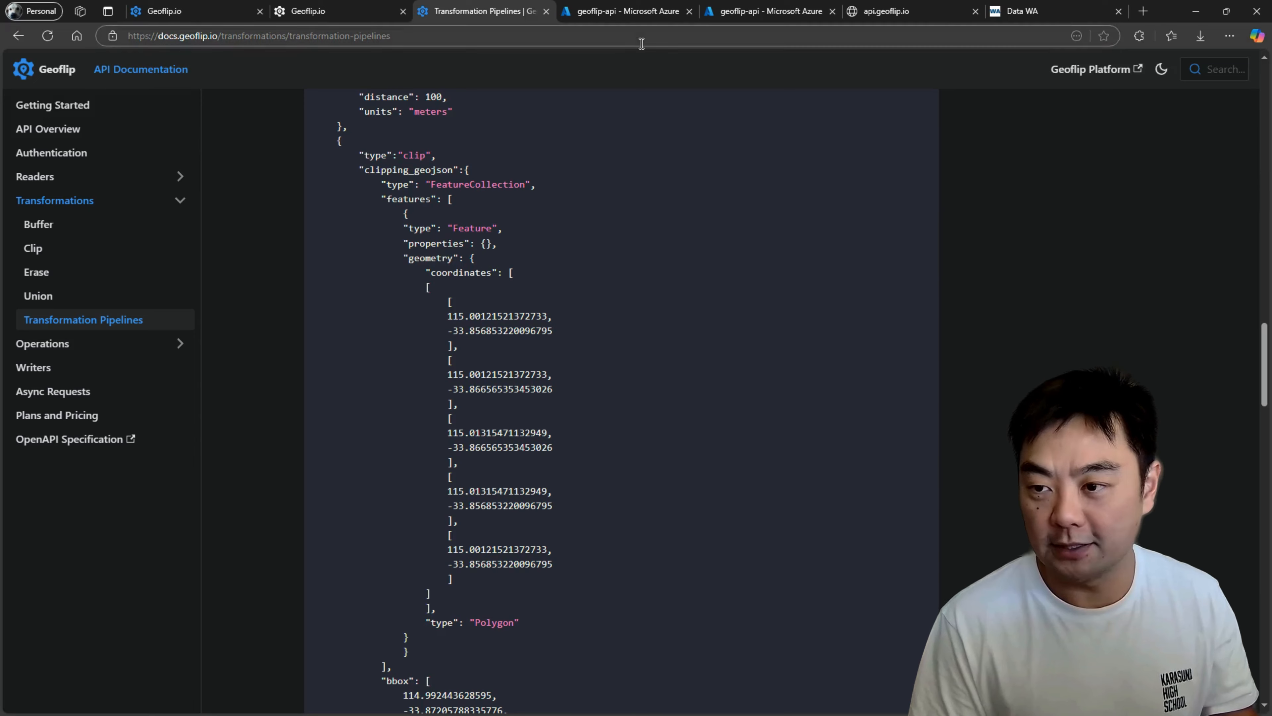
Return to the Geoflip workspace and open the Pipeline builder.
{"action": "left_click", "coordinate": [328, 10]}
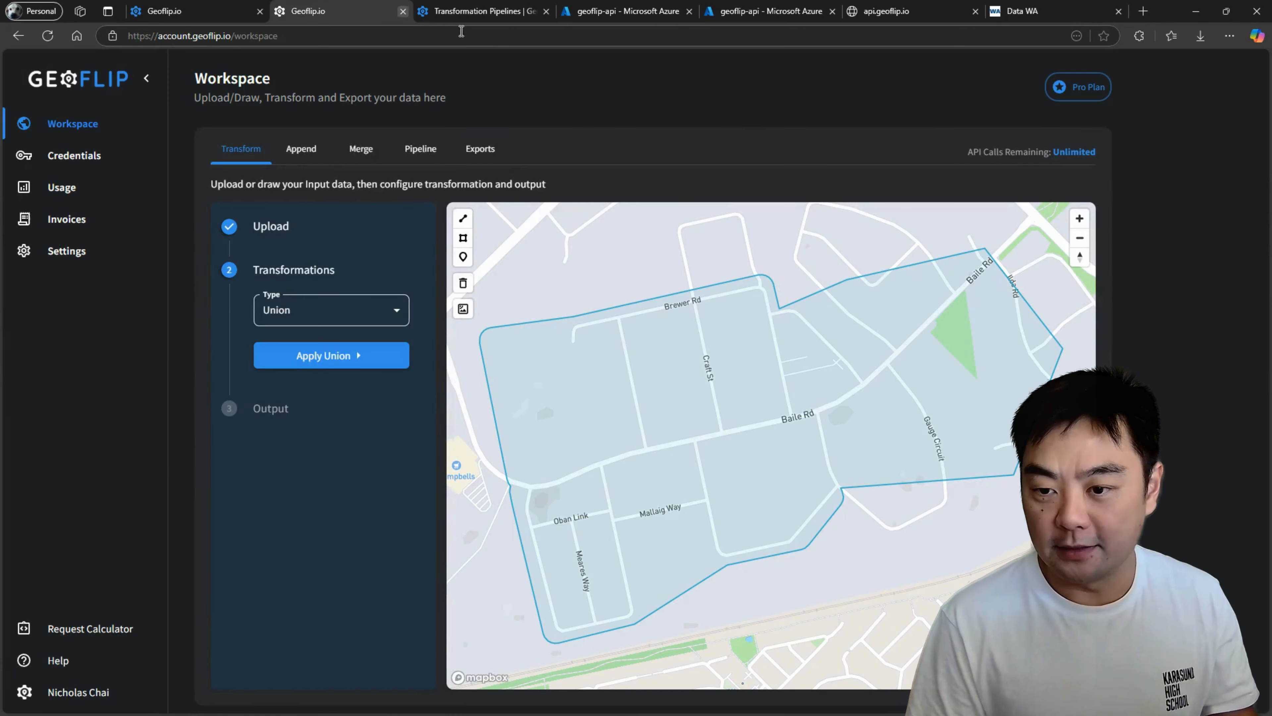
{"action": "left_click", "coordinate": [422, 150]}
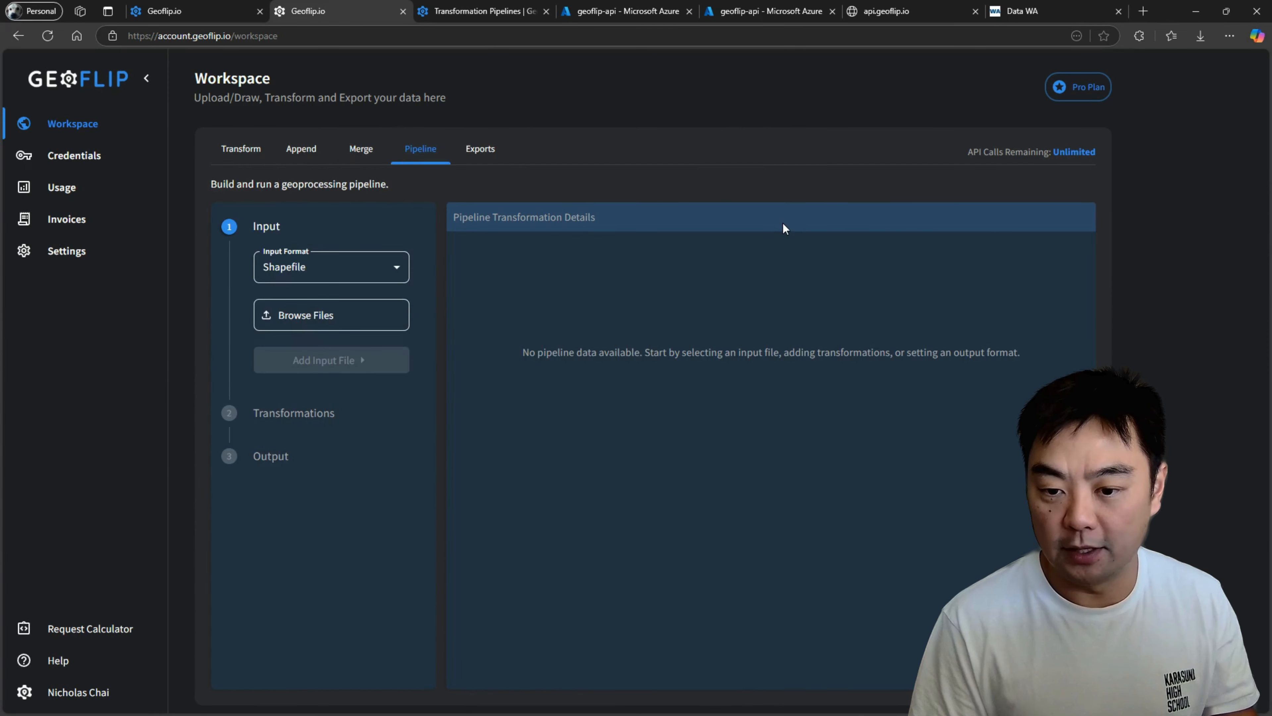